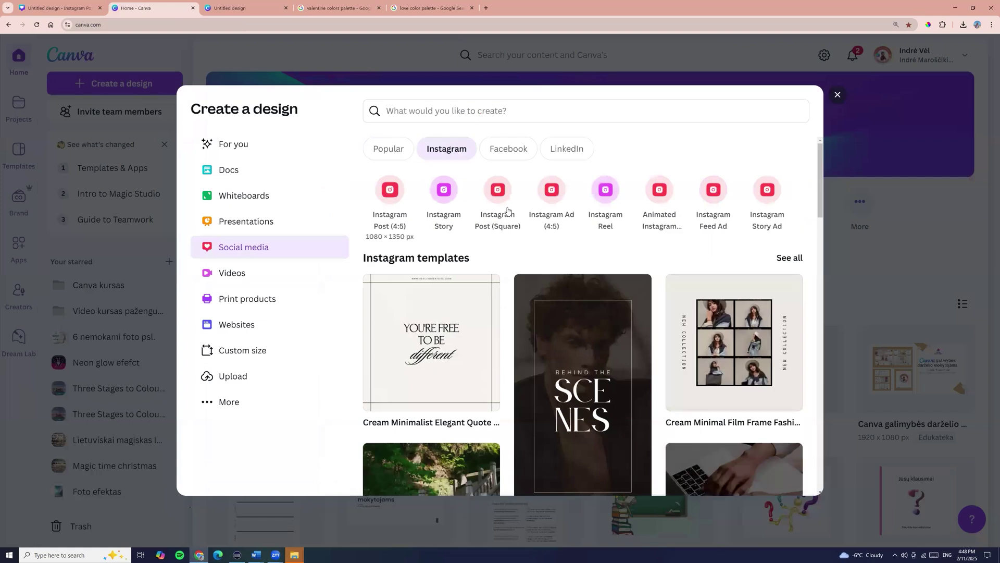
Step: Create a blank Instagram Post (Square) design and clear the template suggestions out of the way
left_click(496, 196)
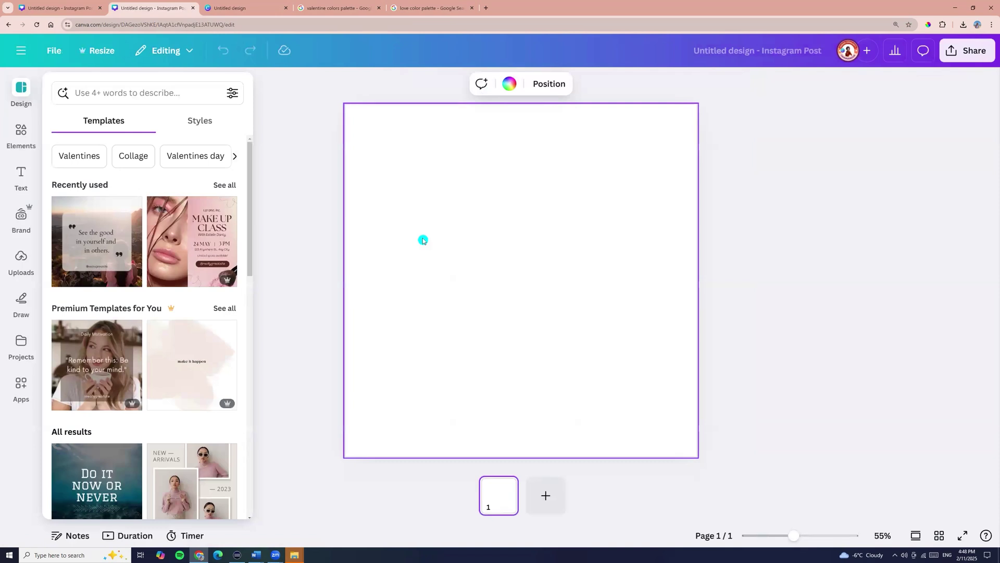
left_click(423, 240)
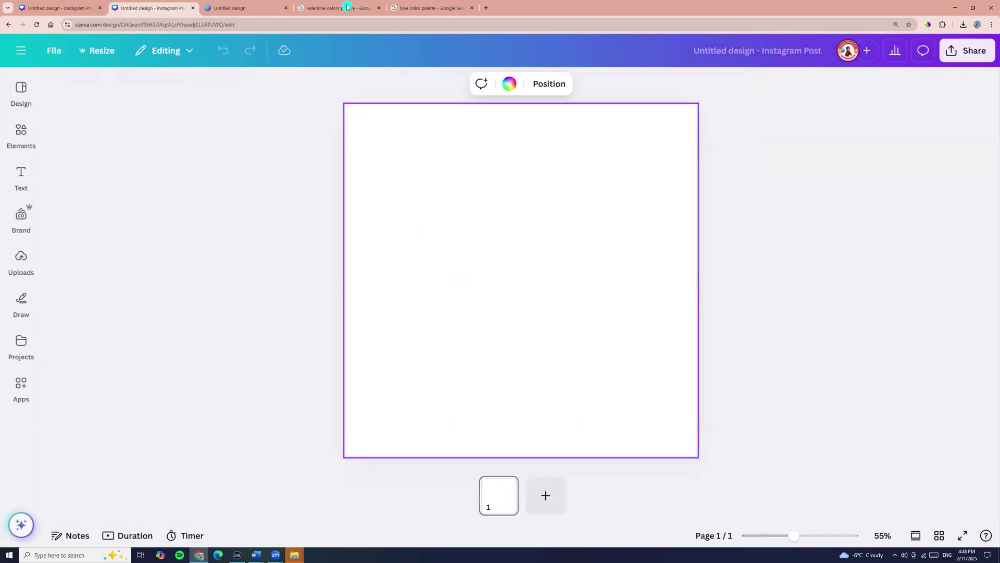
Step: Browse the open "valentine colors palette" image results and preview Piktochart's Day Color Palette Combinations
left_click(347, 7)
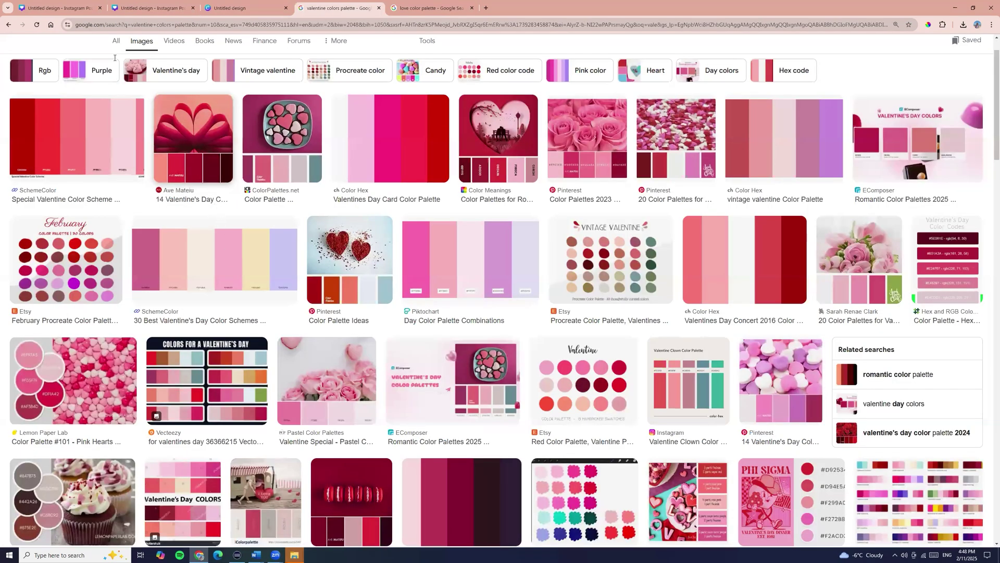
scroll(175, 55, "up", 1)
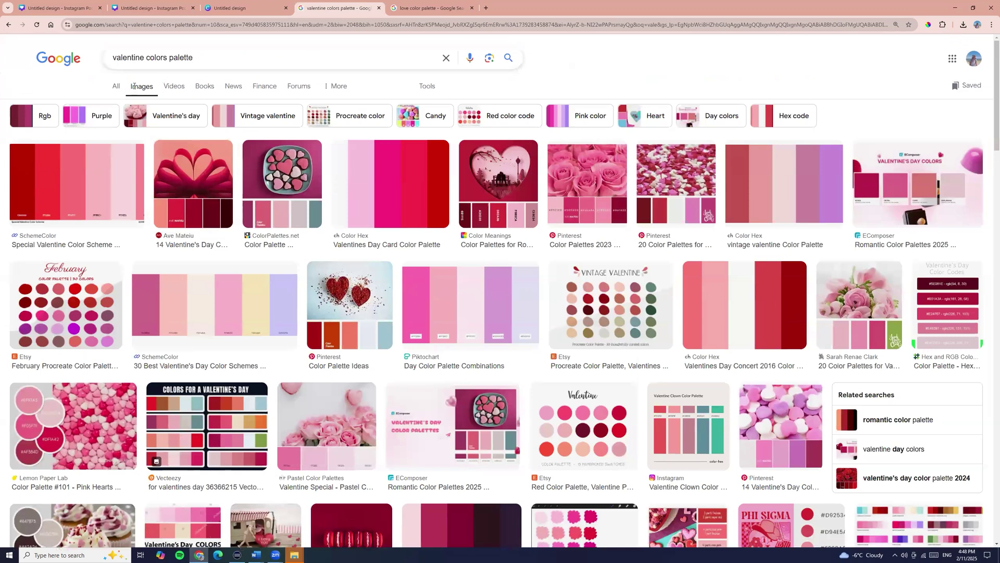
left_click(691, 306)
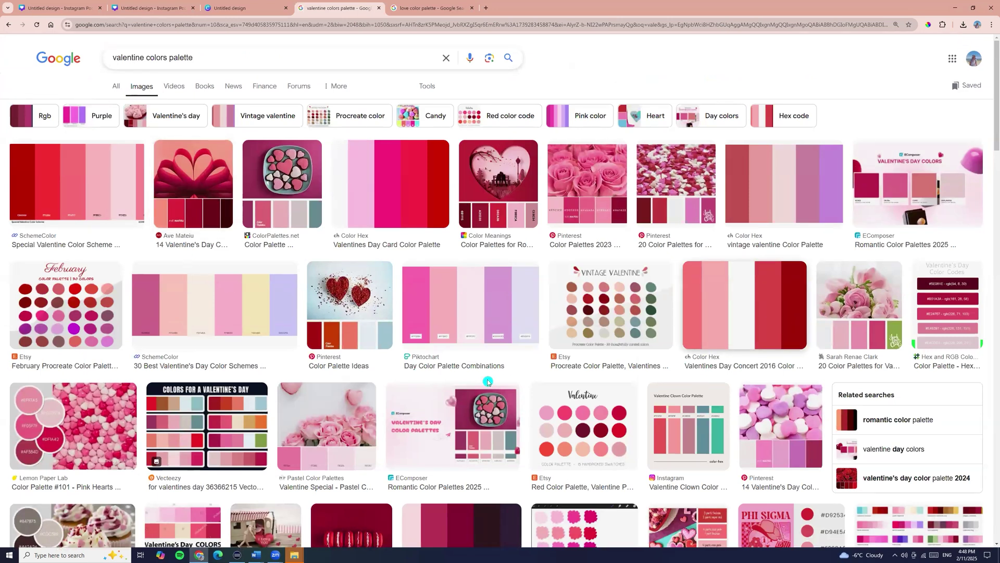
scroll(463, 439, "down", 2)
scroll(471, 388, "down", 1)
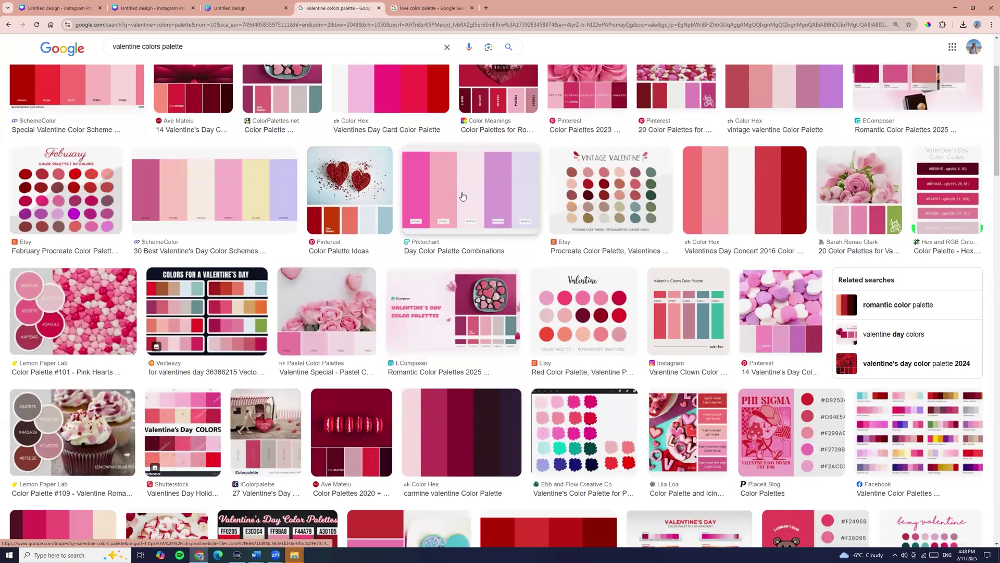
left_click(468, 211)
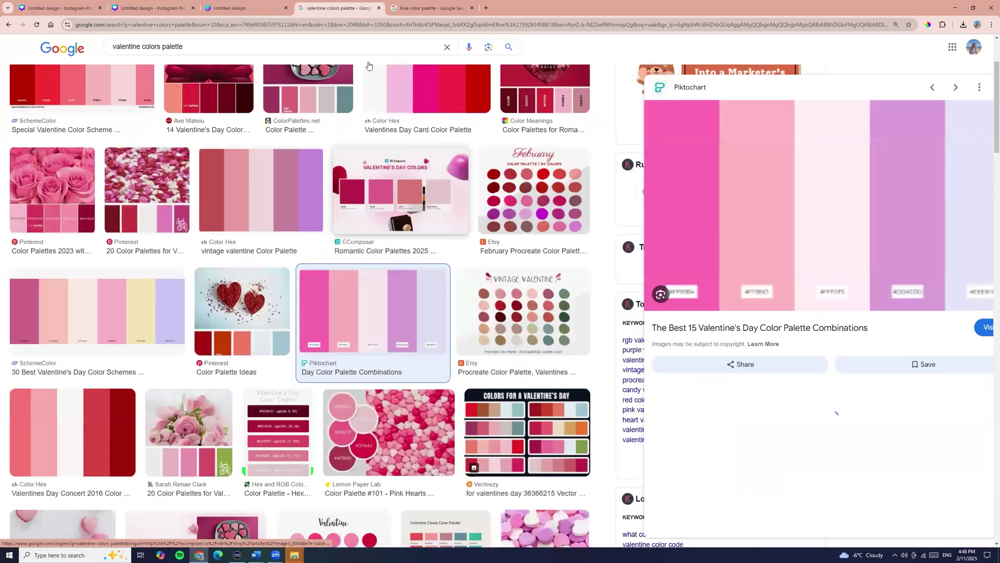
Step: Copy the "Love - Pastel Color Palettes" image from the "love color palette" results and paste it into the blank Instagram design
left_click(408, 7)
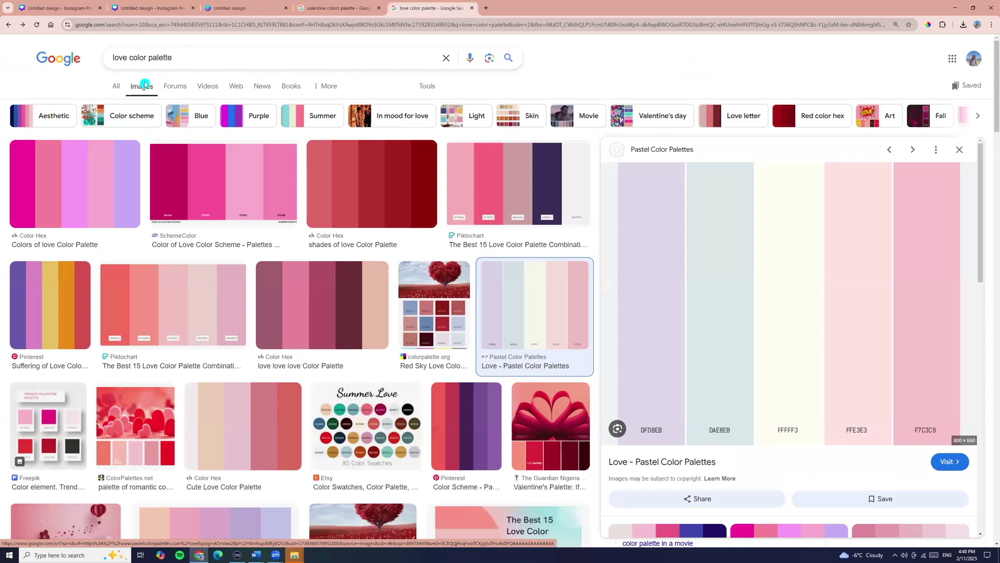
right_click(710, 228)
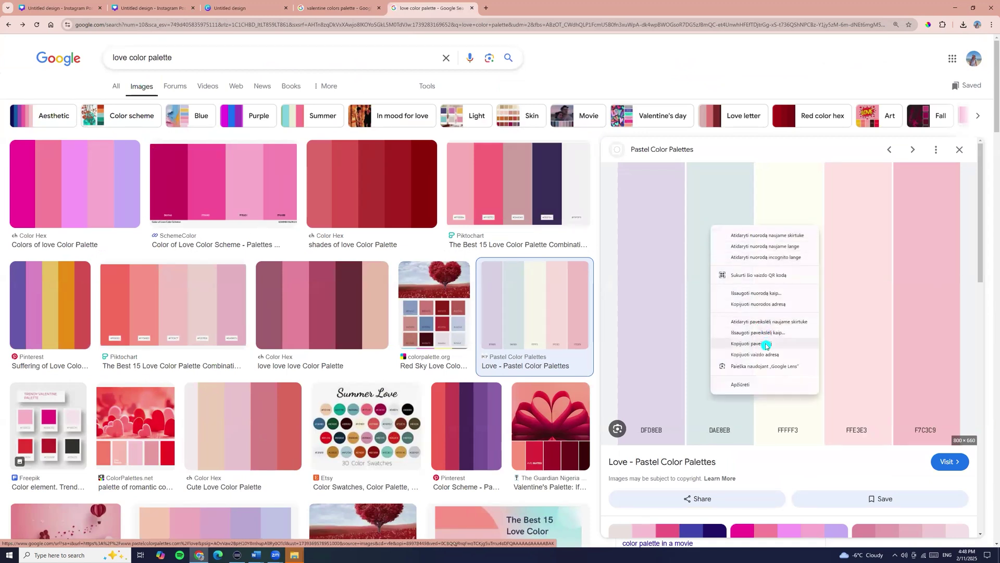
left_click(742, 344)
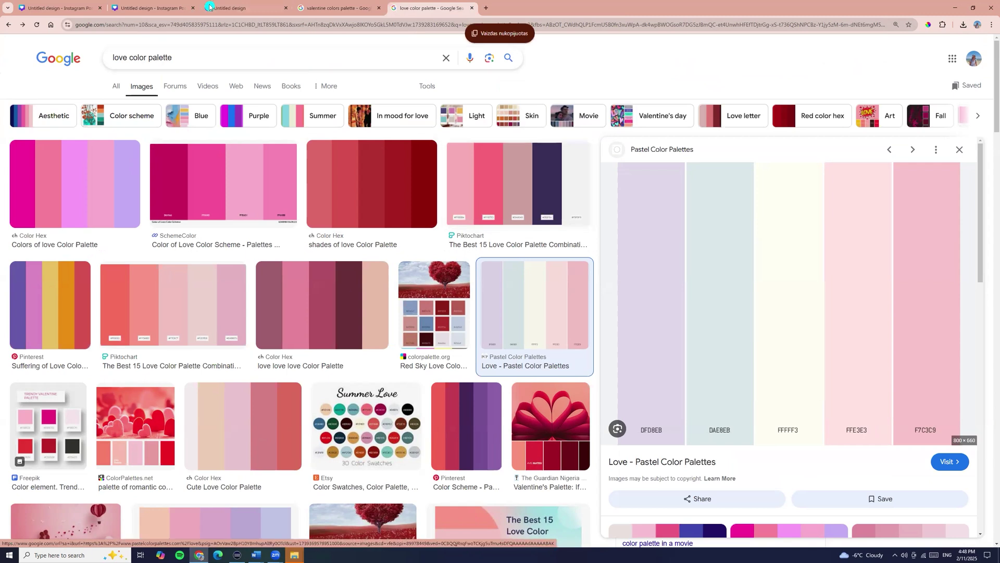
left_click(152, 8)
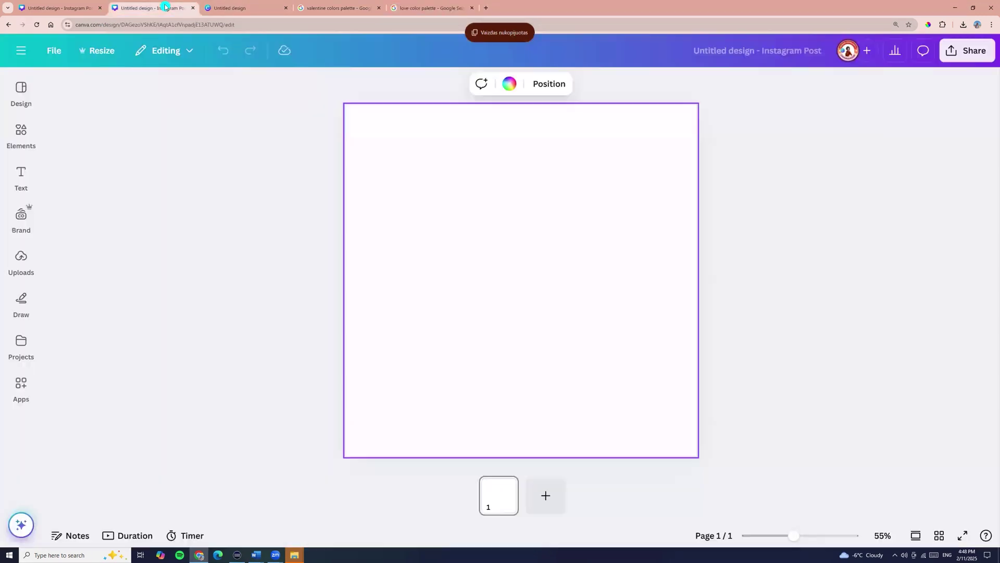
right_click(431, 199)
left_click(453, 235)
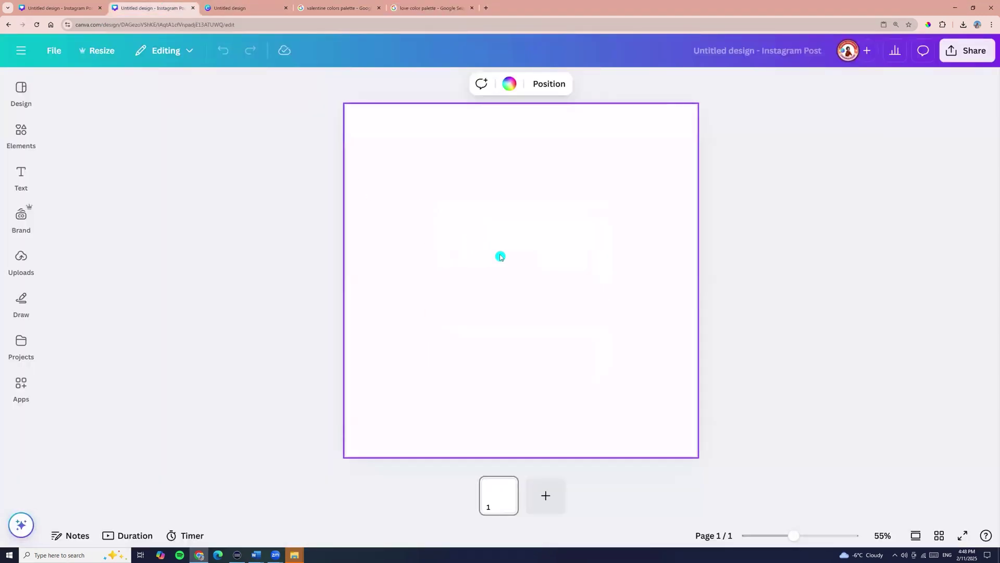
Step: Move the pasted palette image near the page's upper edge and crop it to a short swatch strip without the hex labels
left_click_drag(505, 263, 453, 179)
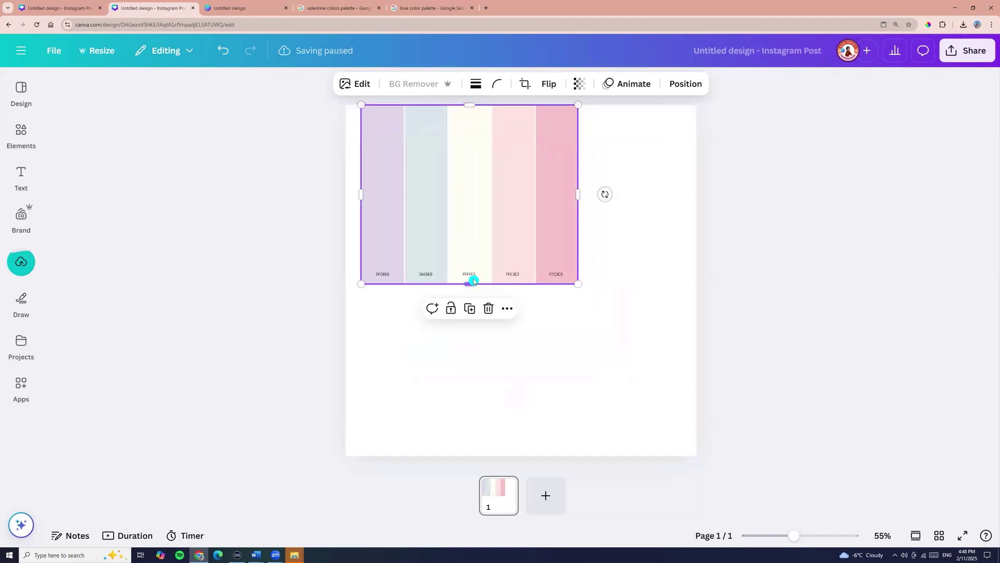
left_click_drag(471, 279, 464, 152)
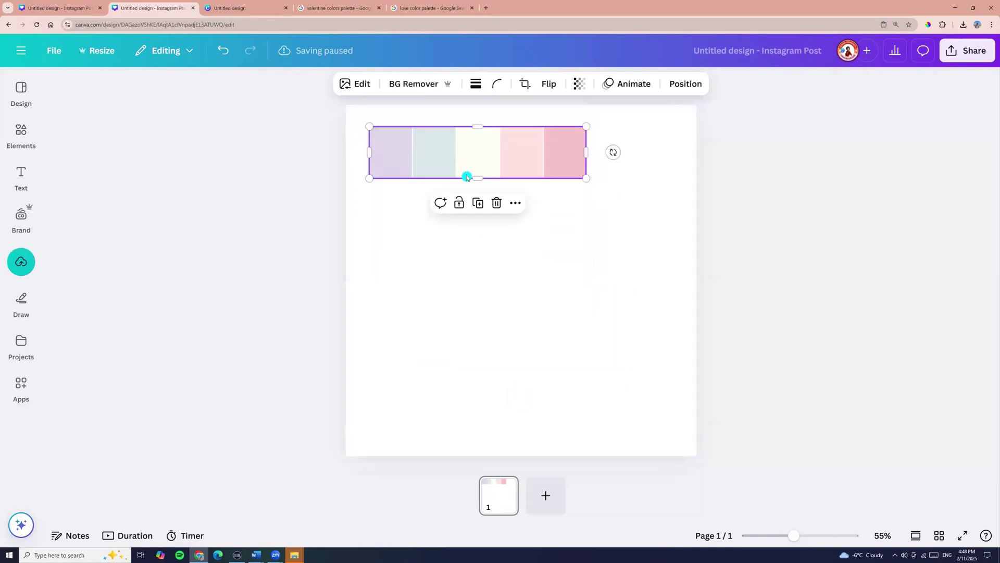
left_click(493, 303)
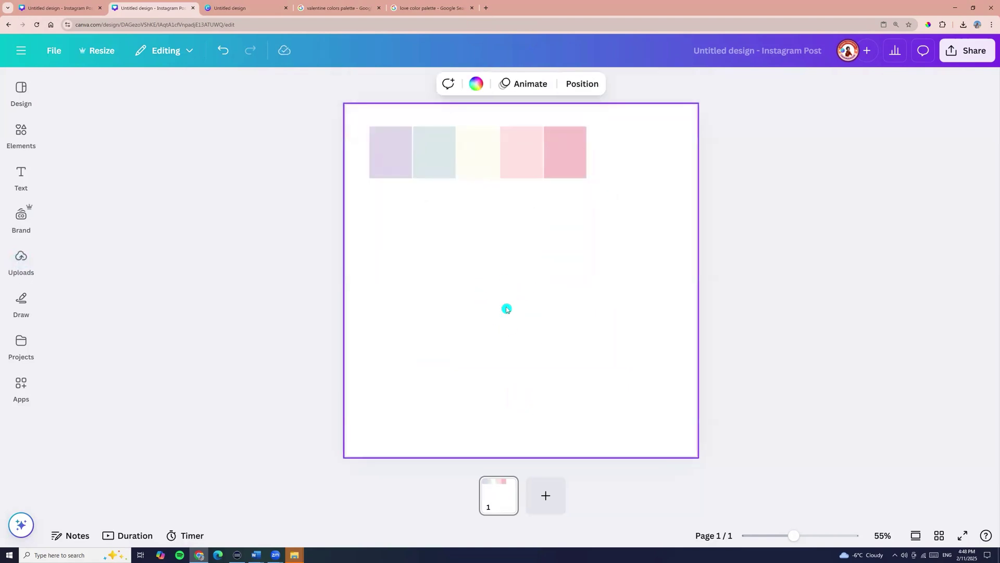
Step: Set the page background to cream #FEFEF2, sampled from the middle swatch of the palette
left_click(476, 84)
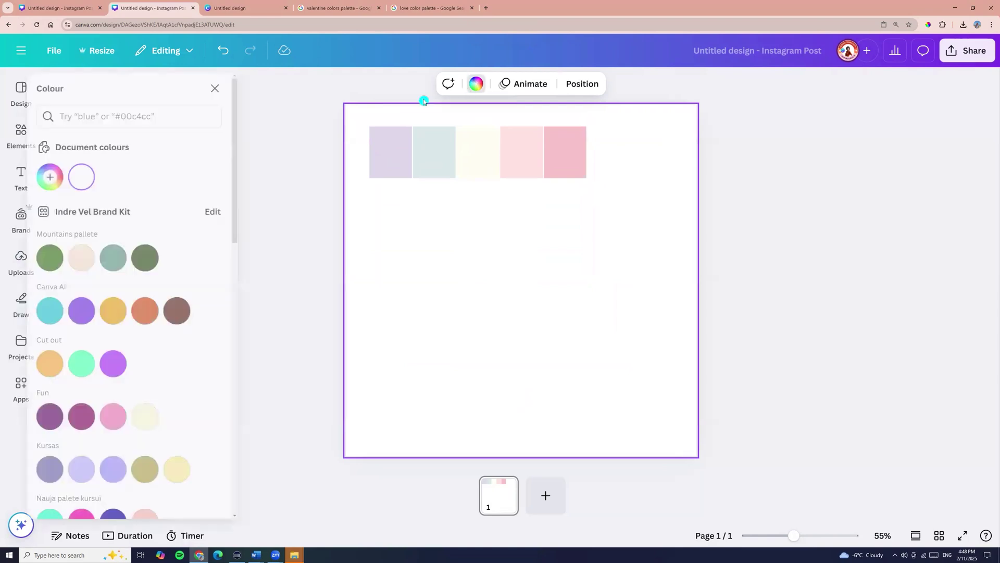
left_click(65, 177)
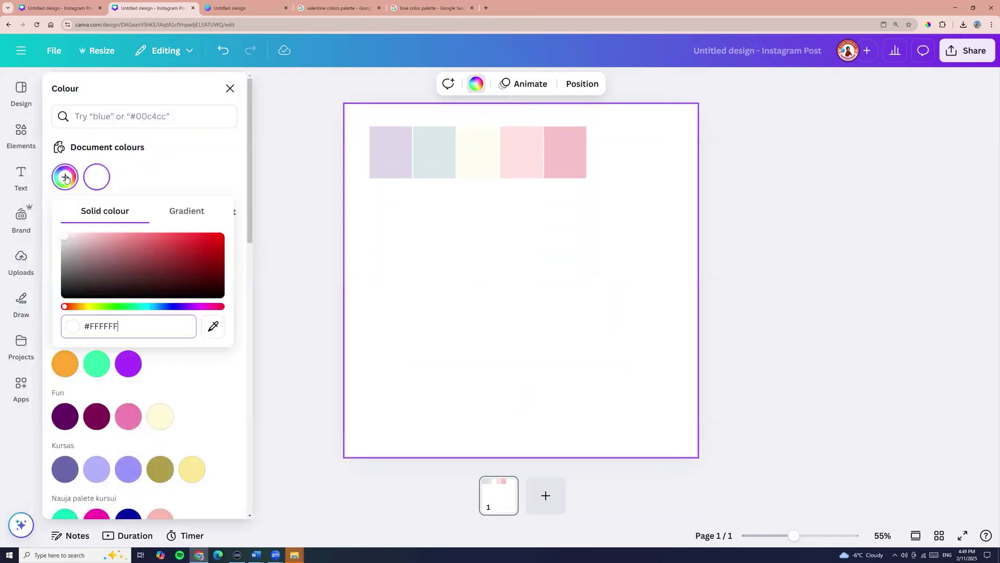
left_click(213, 326)
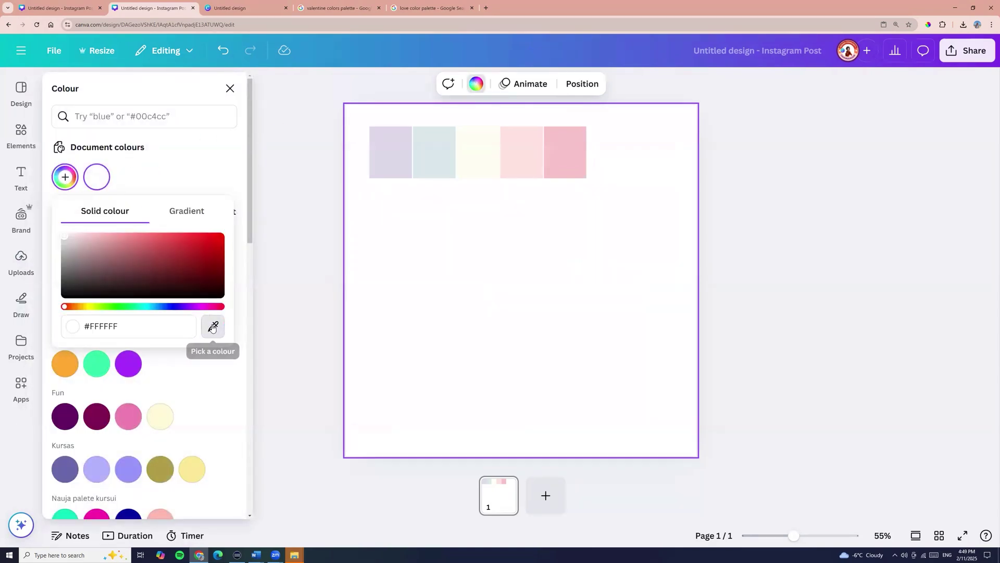
left_click(476, 152)
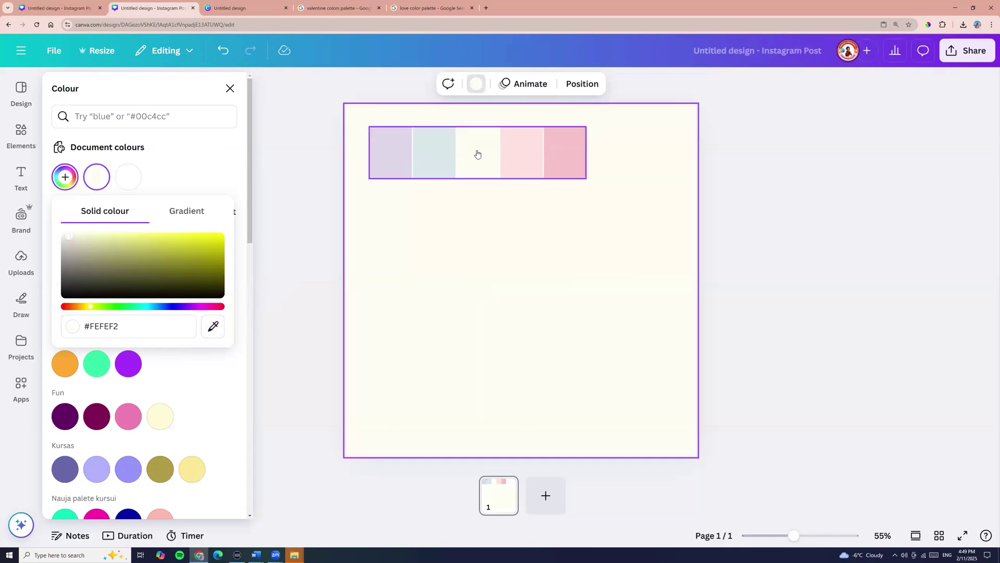
left_click(505, 281)
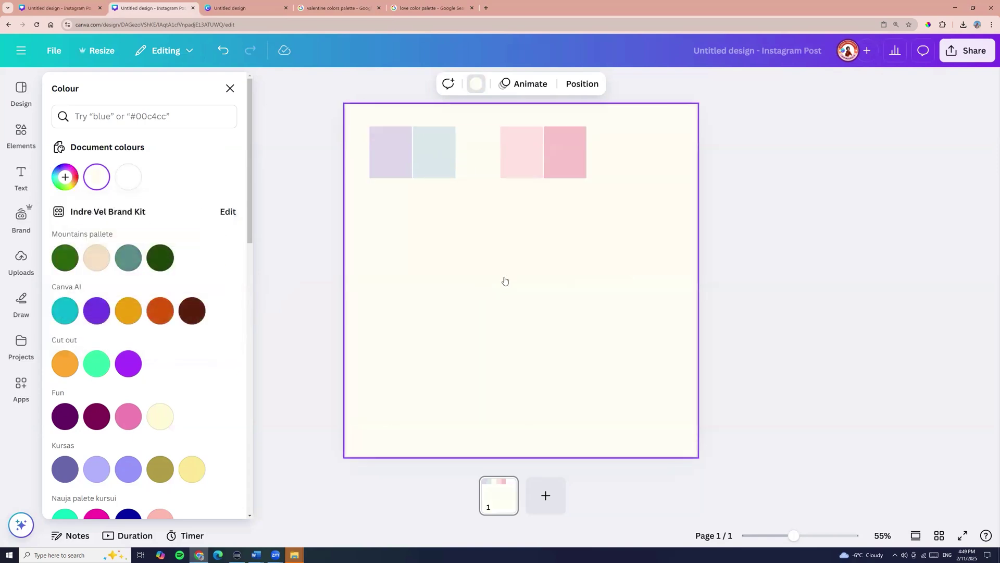
Step: Search the elements for "cloud shape" and limit the results to graphics
left_click(20, 136)
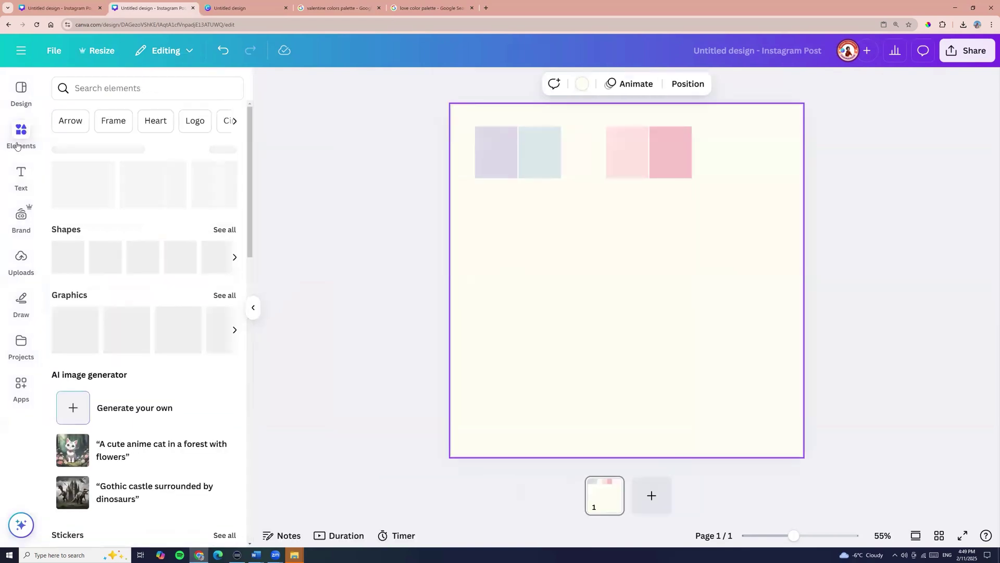
left_click(87, 86)
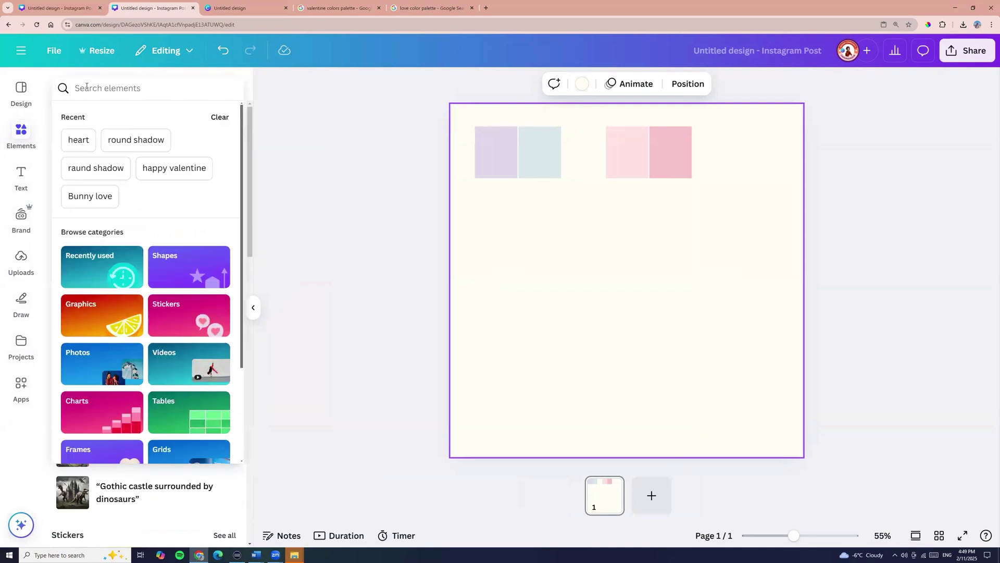
type("cloud")
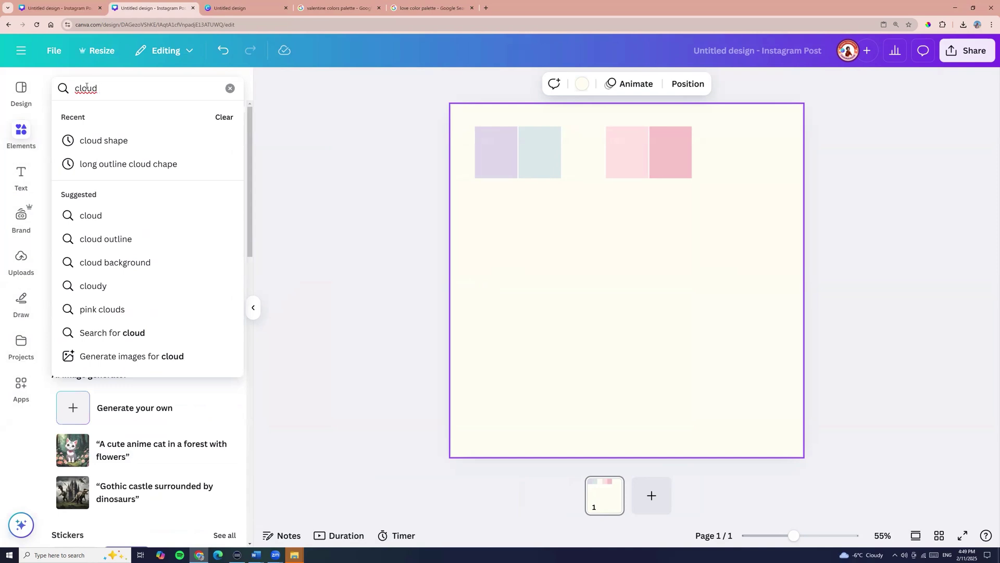
left_click(123, 141)
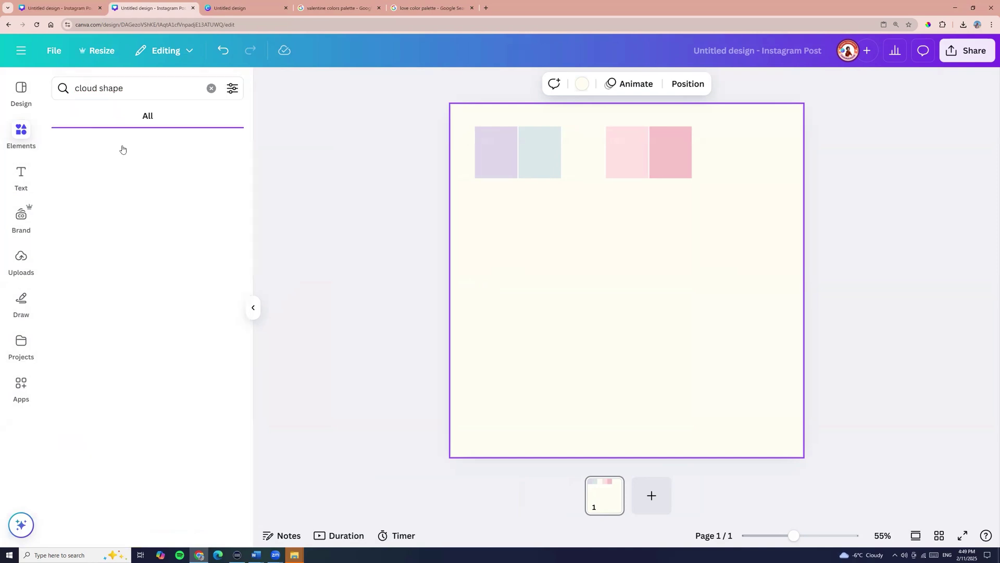
left_click(91, 118)
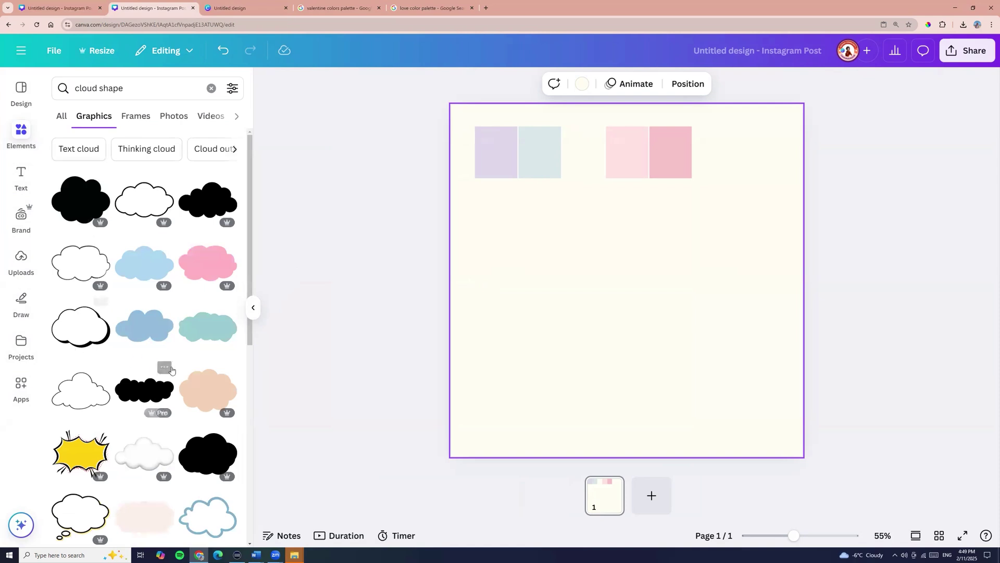
Step: Add the outlined Simple Cloud Shape Illustration and enlarge it to span nearly the full width of the page's lower part
scroll(156, 365, "down", 5)
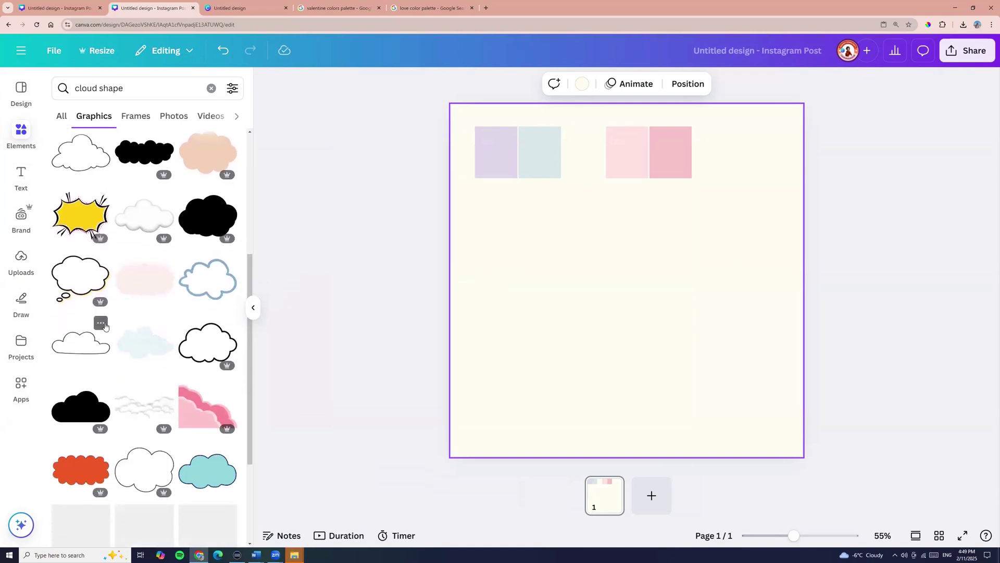
left_click(99, 327)
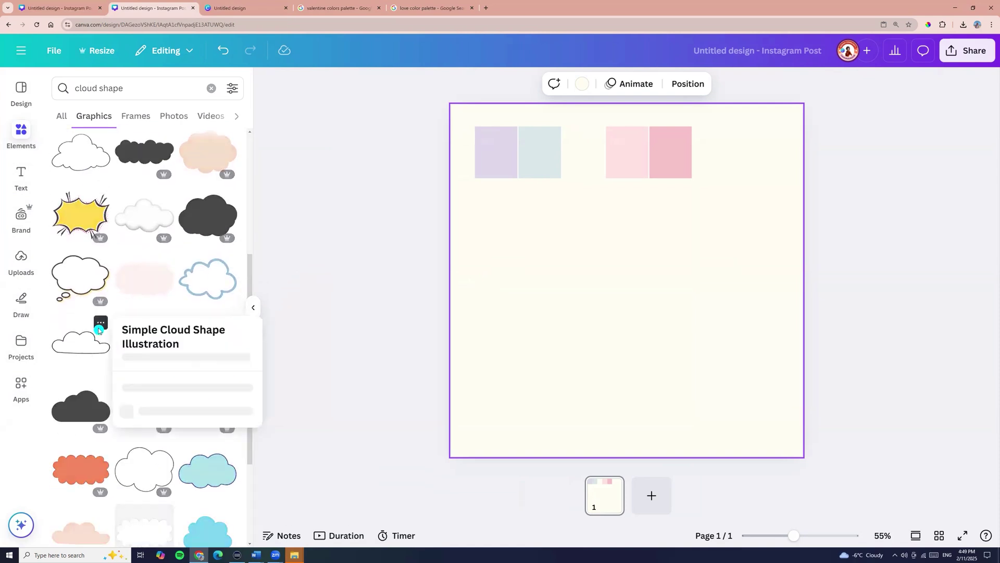
left_click(82, 350)
left_click(82, 350)
left_click_drag(569, 337, 516, 431)
left_click_drag(599, 402, 794, 329)
left_click_drag(641, 355, 634, 338)
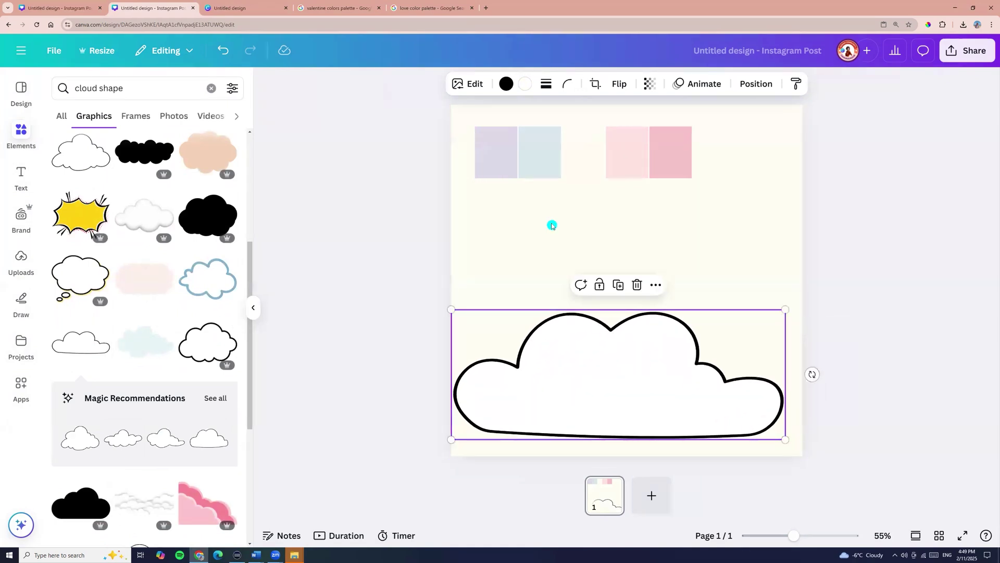
Step: Recolour the cloud's outline and fill to pale blue #D9E7EA, sampled from the second palette swatch
left_click(507, 83)
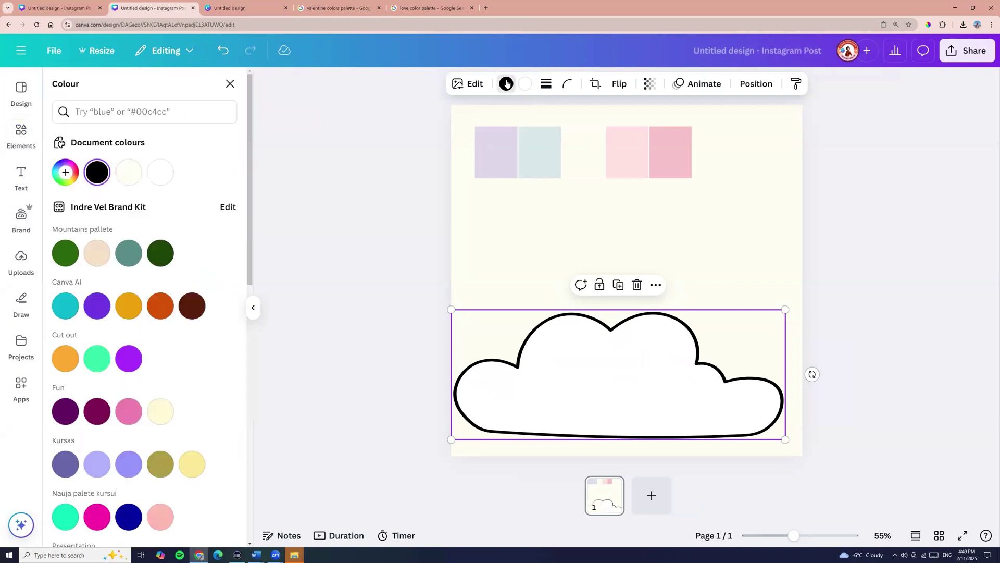
left_click(65, 173)
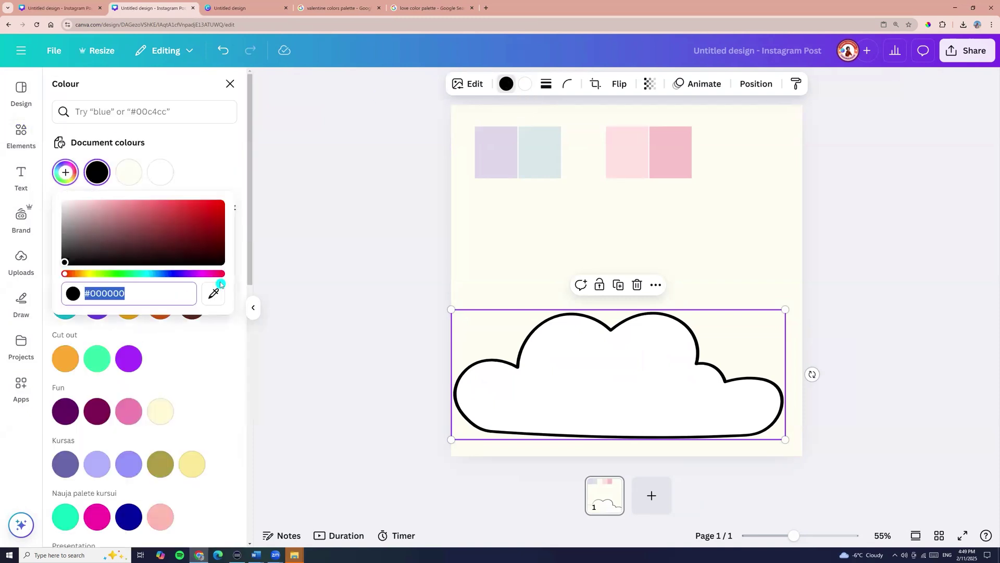
left_click(214, 294)
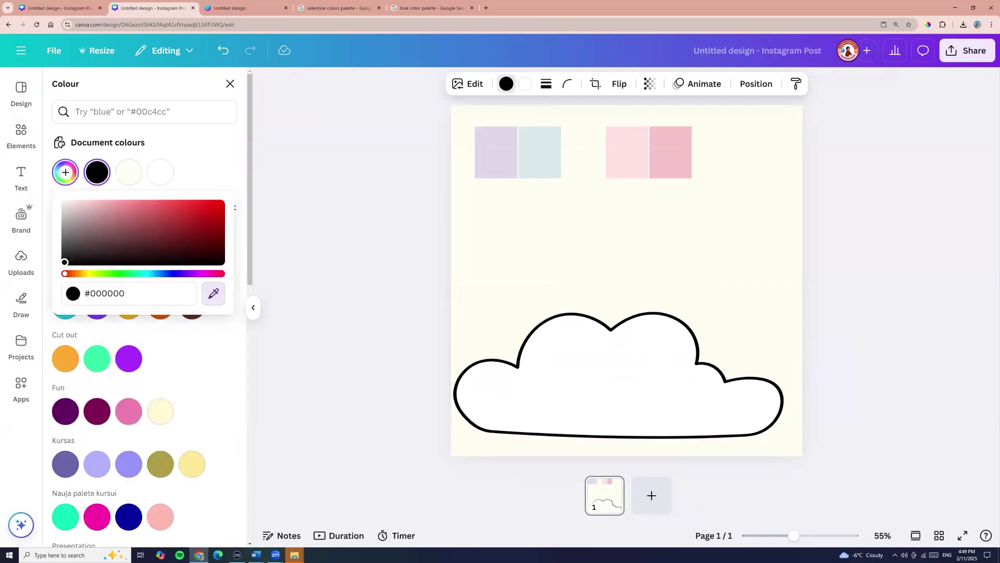
left_click(544, 157)
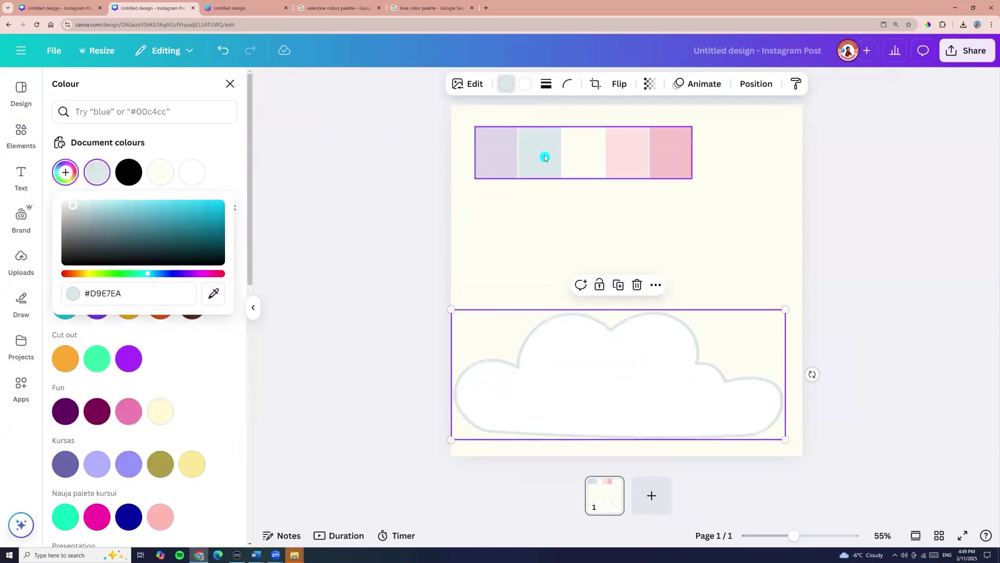
left_click(526, 89)
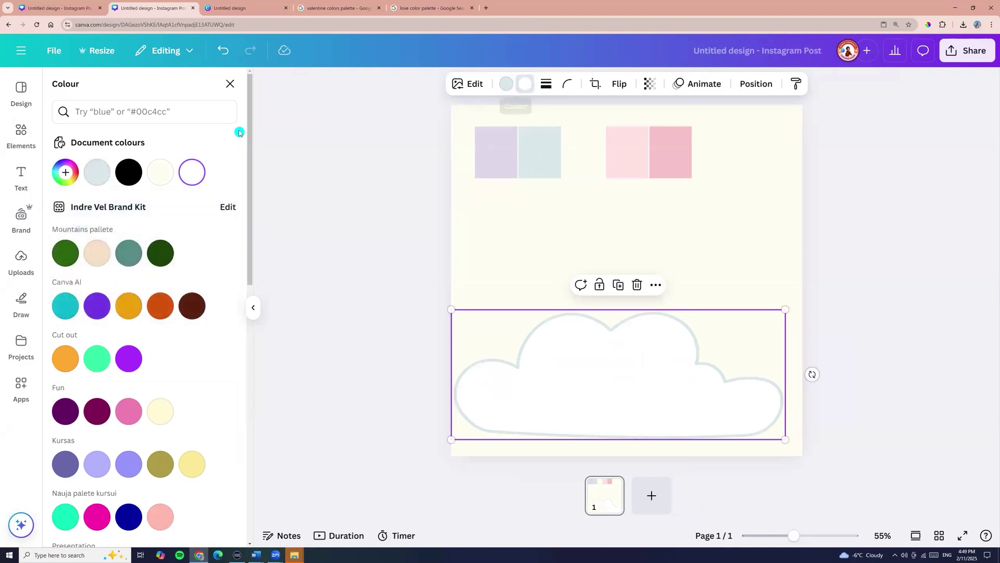
left_click(65, 172)
left_click(213, 294)
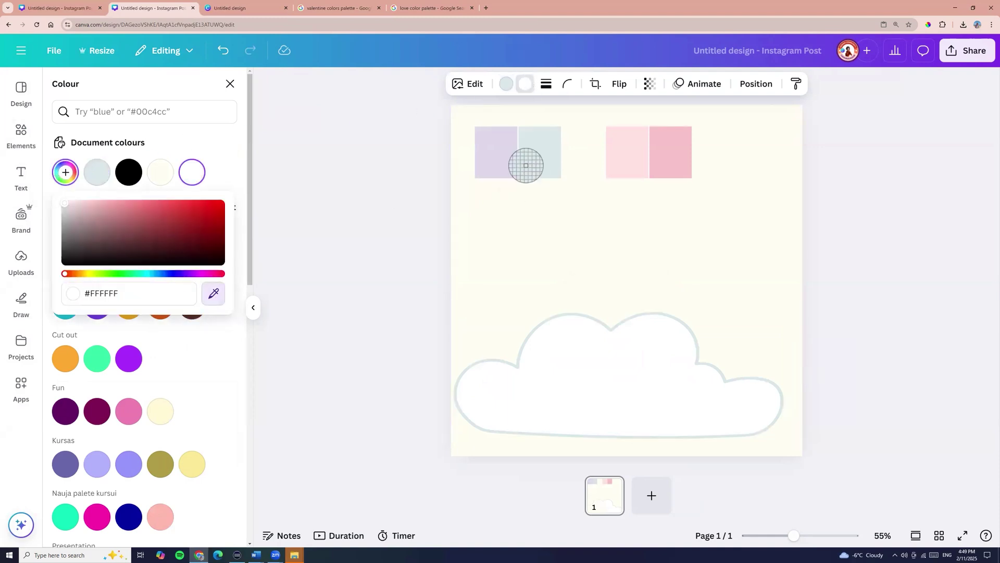
left_click(538, 157)
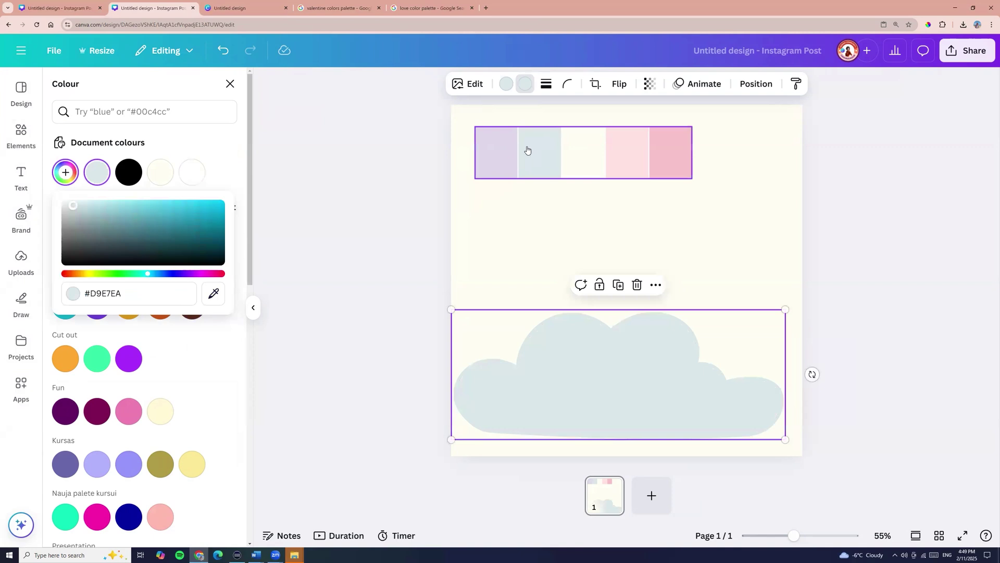
Step: Lighten the cloud's outline to #EFF8FA and move the cloud slightly up on the page
left_click(506, 84)
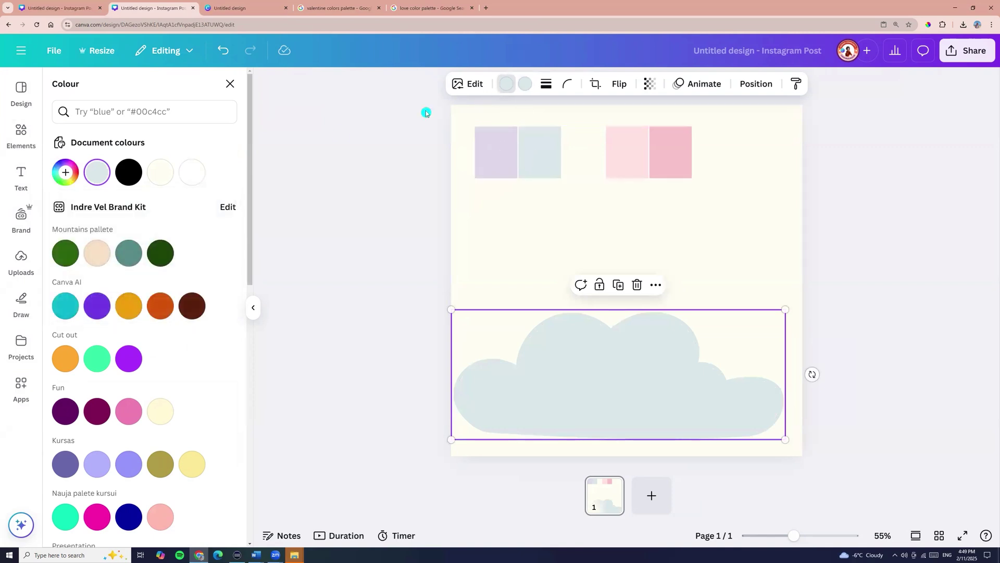
left_click(65, 172)
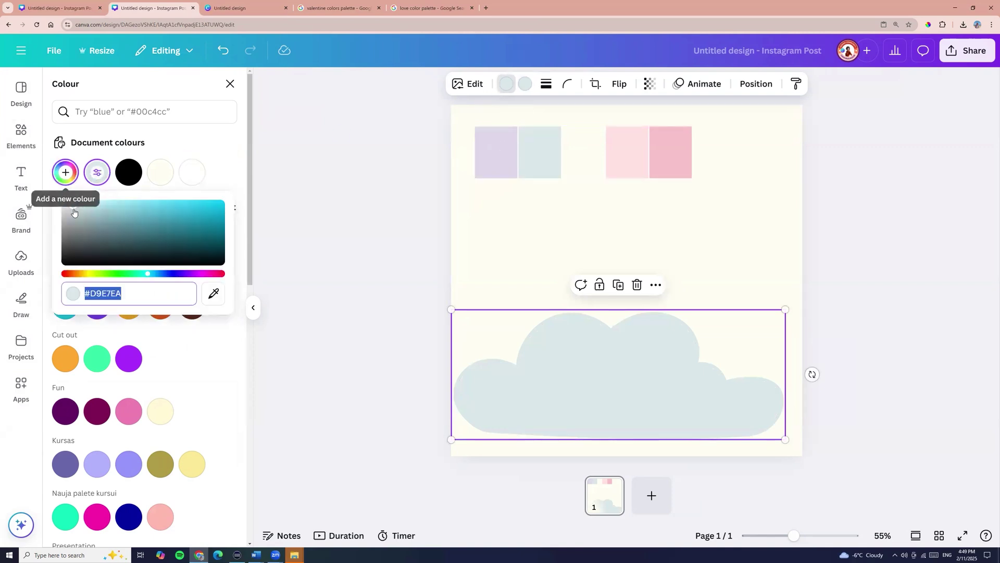
type("E8F3F5")
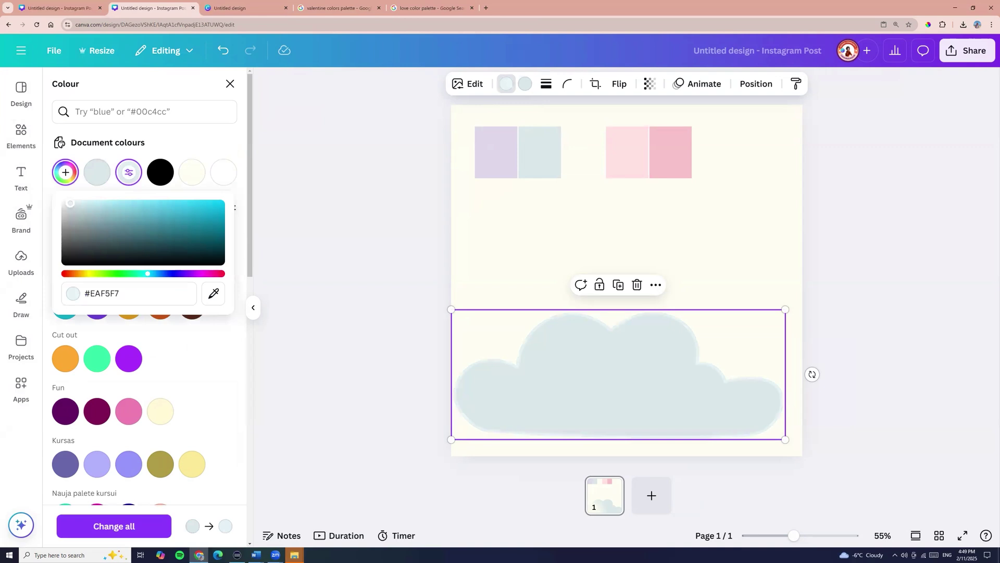
left_click(505, 254)
left_click_drag(570, 348, 563, 326)
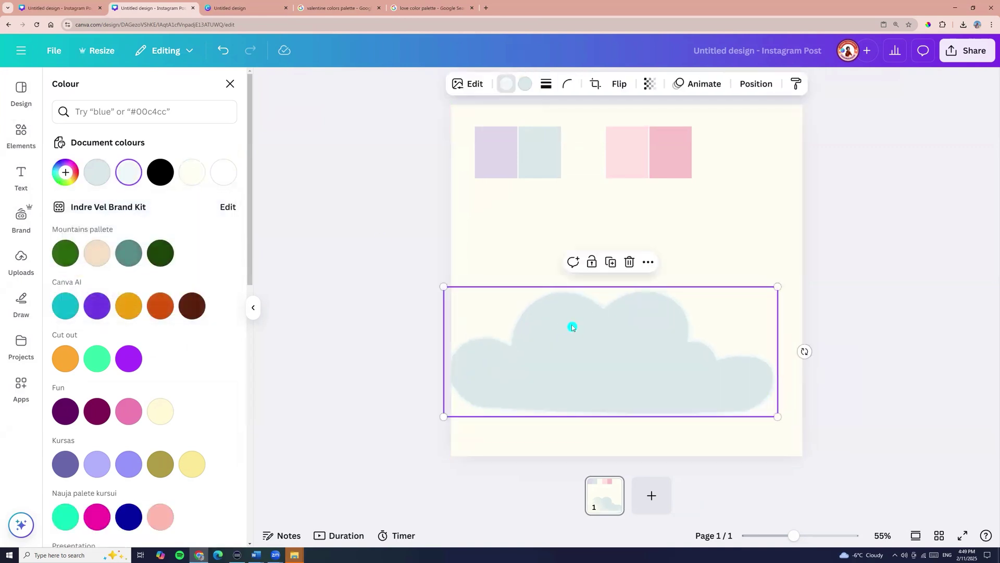
Step: Duplicate the blue cloud up and to its right, and recolour the copy's outline with the darker pink of the last palette swatch
left_click_drag(572, 318, 642, 279)
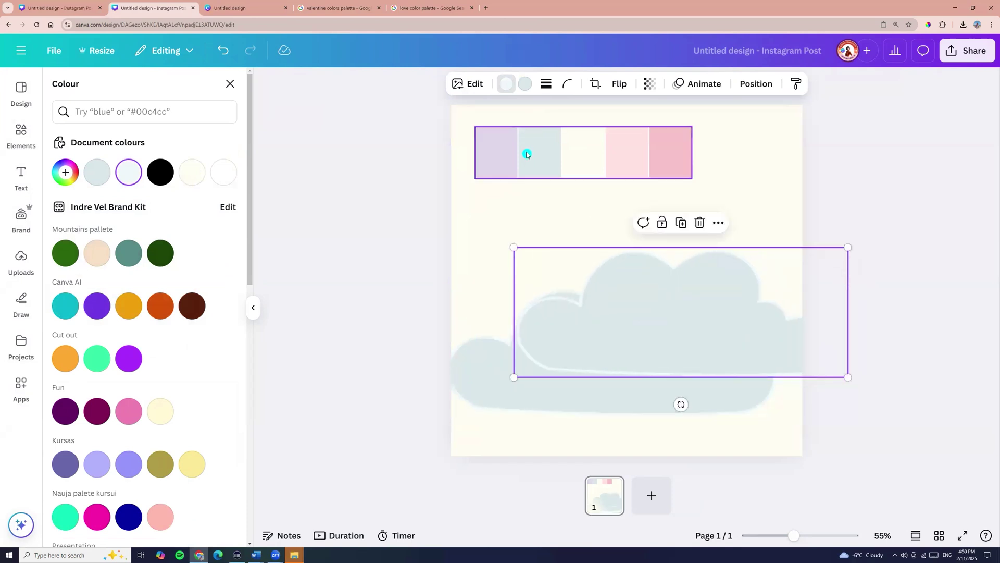
left_click(505, 89)
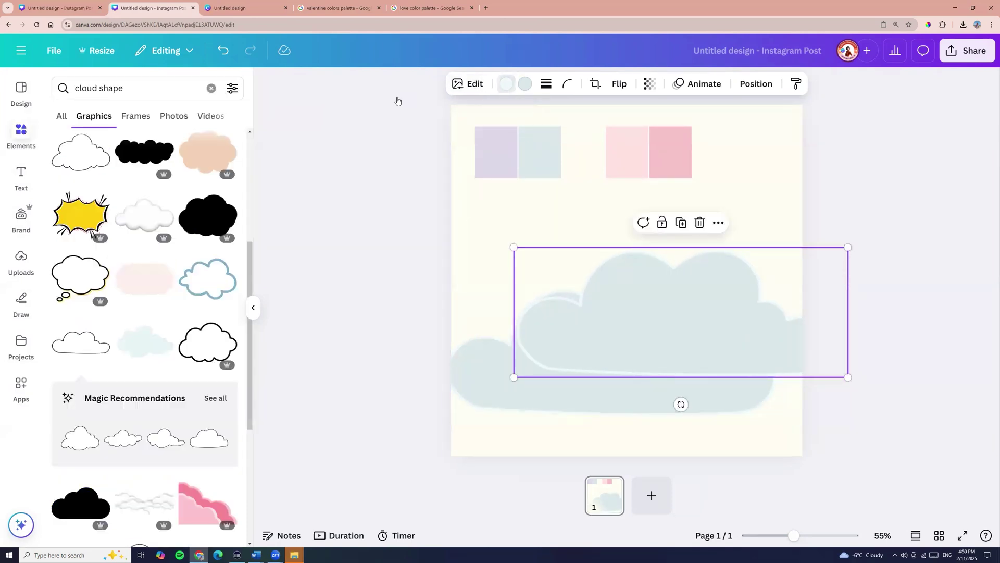
left_click(508, 84)
left_click(65, 172)
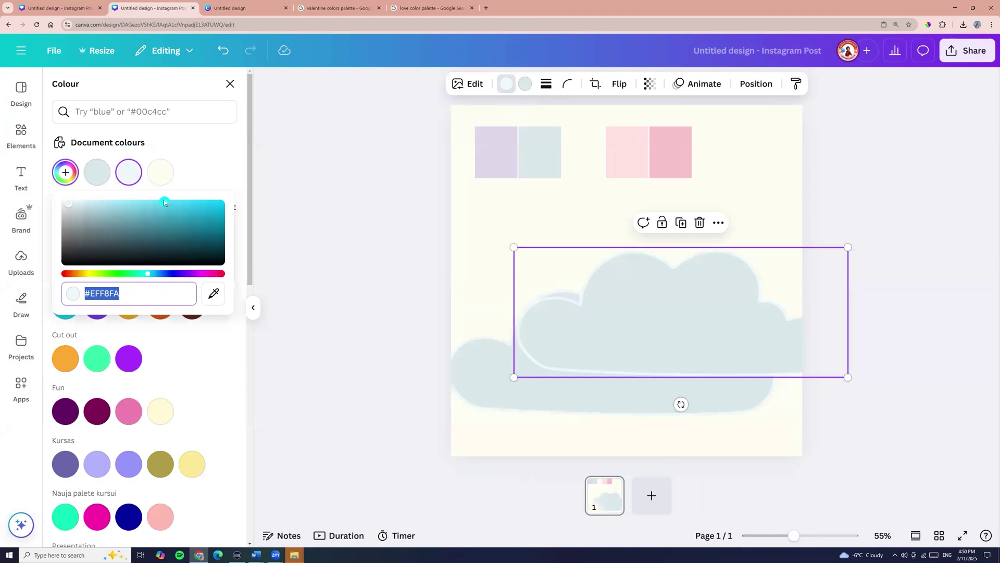
left_click(218, 301)
left_click(674, 157)
Step: Recolour the duplicate cloud's fill to light pink #FEE2E2, sampled from the fourth palette swatch
left_click(525, 85)
left_click(58, 177)
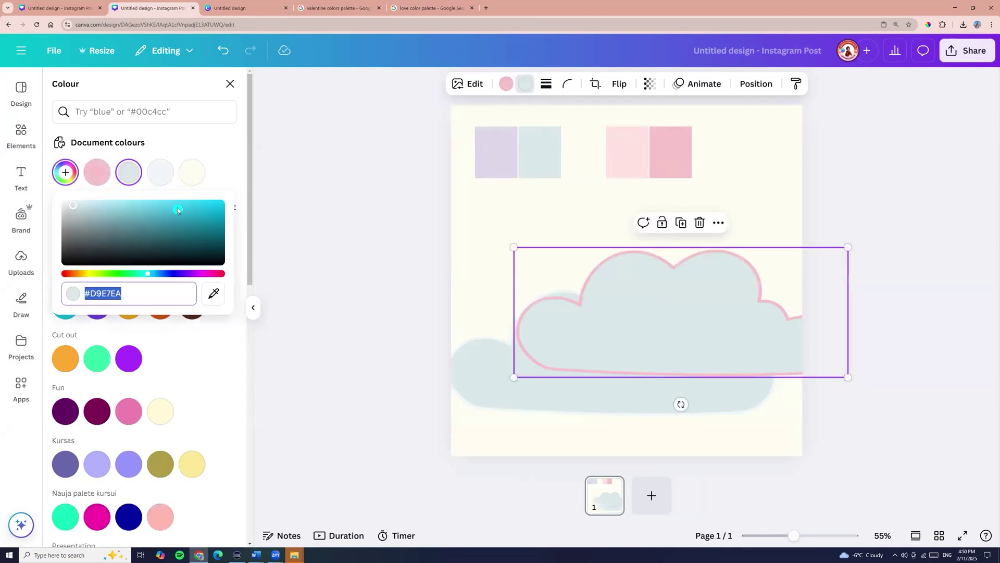
left_click(222, 300)
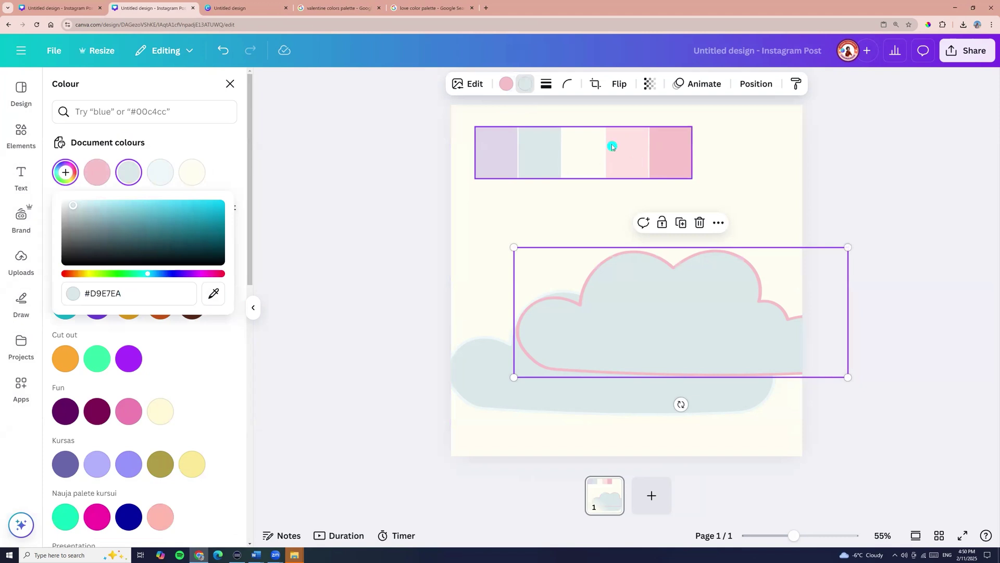
left_click(632, 162)
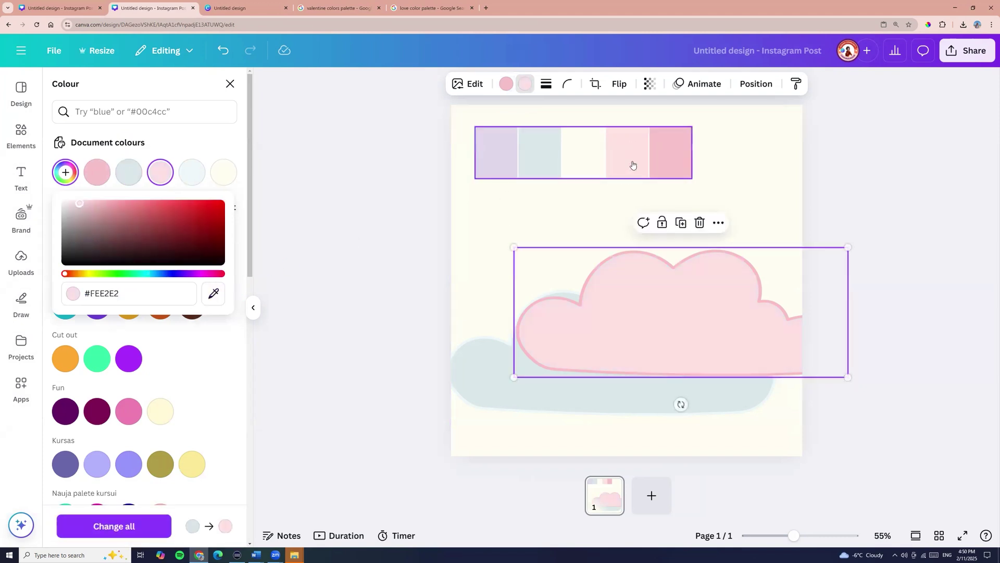
Step: Move the pink cloud slightly down and place a duplicate of it overlapping the page's left edge
left_click(465, 269)
left_click_drag(645, 299, 661, 322)
left_click_drag(605, 302, 536, 288)
Step: Try recolouring the left pink cloud's outline to lavender #DED7EA, sampled from the first palette swatch
left_click(506, 85)
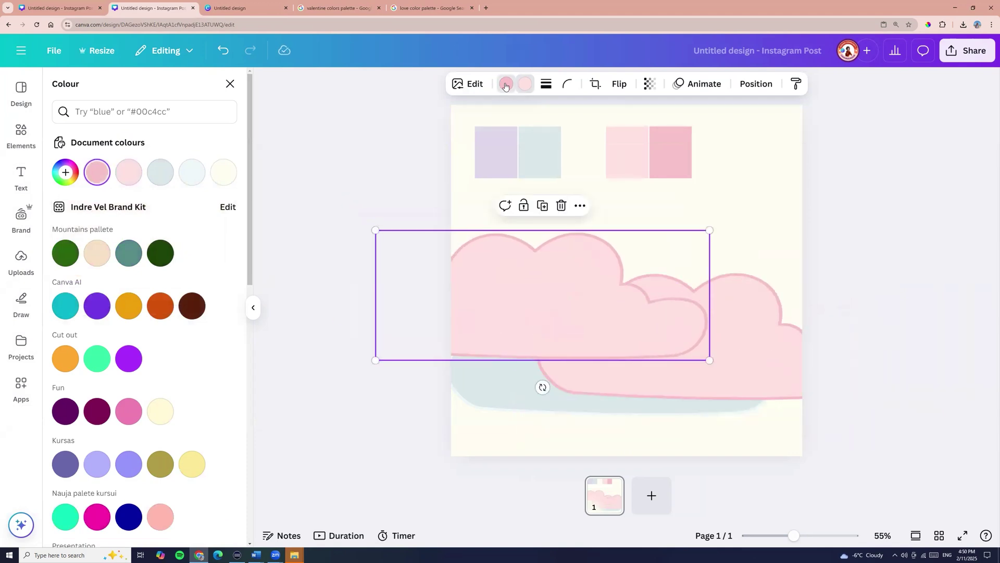
left_click(67, 174)
left_click(213, 293)
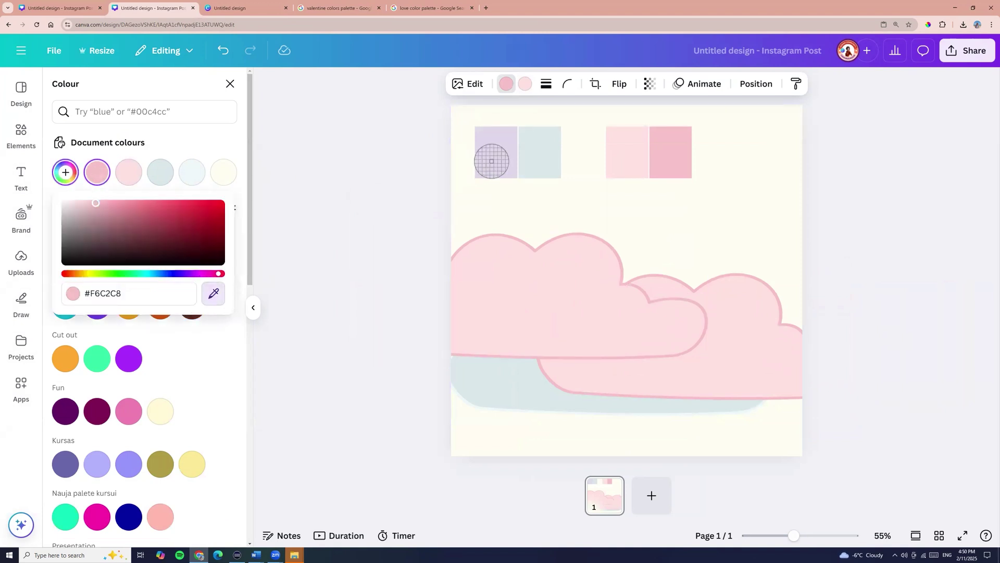
left_click(497, 158)
left_click(213, 295)
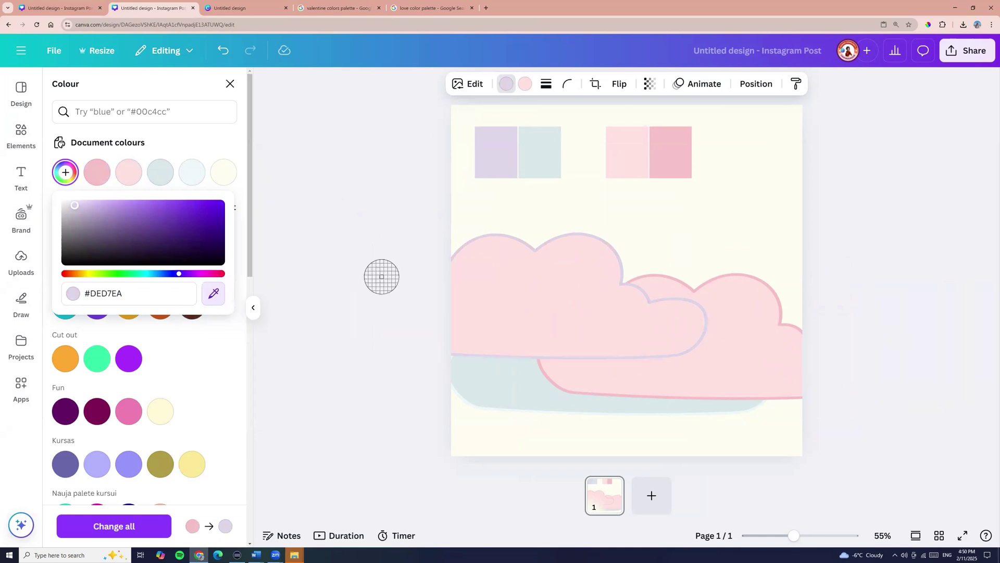
left_click(525, 85)
Step: Recolour the left cloud's fill to lavender #DED7EA from the first palette swatch and move it to the lower part of the page
left_click(525, 85)
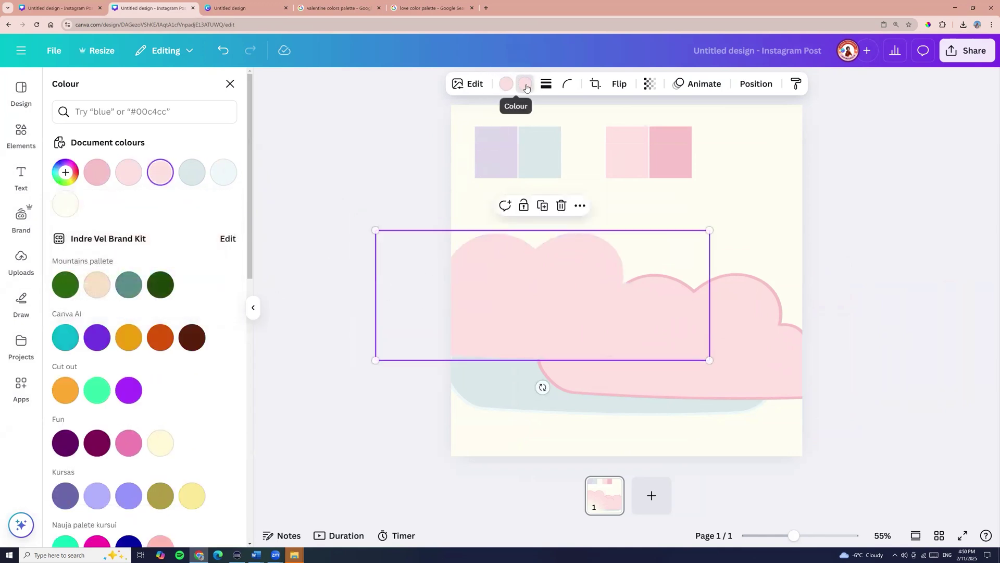
left_click(65, 172)
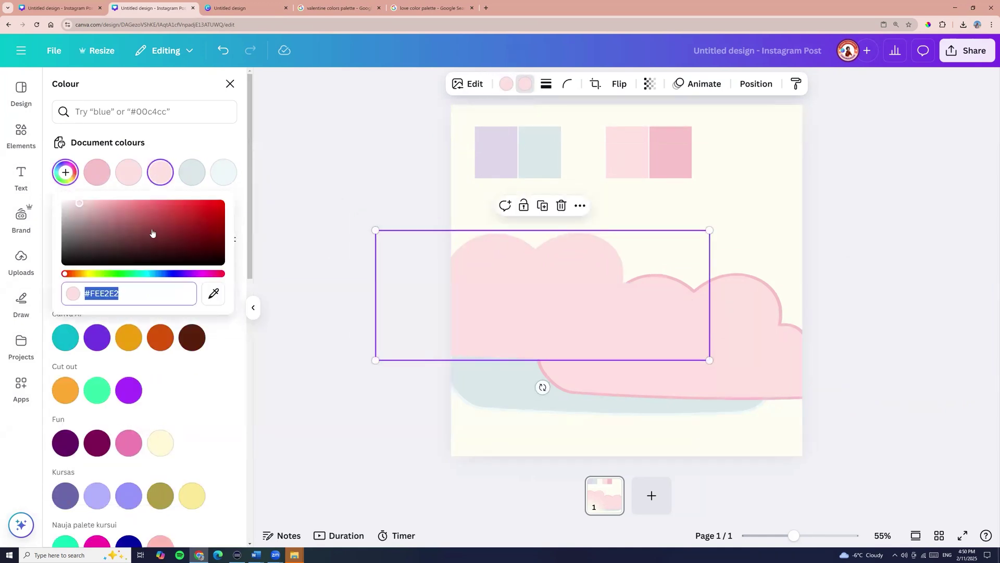
left_click(211, 294)
left_click(490, 159)
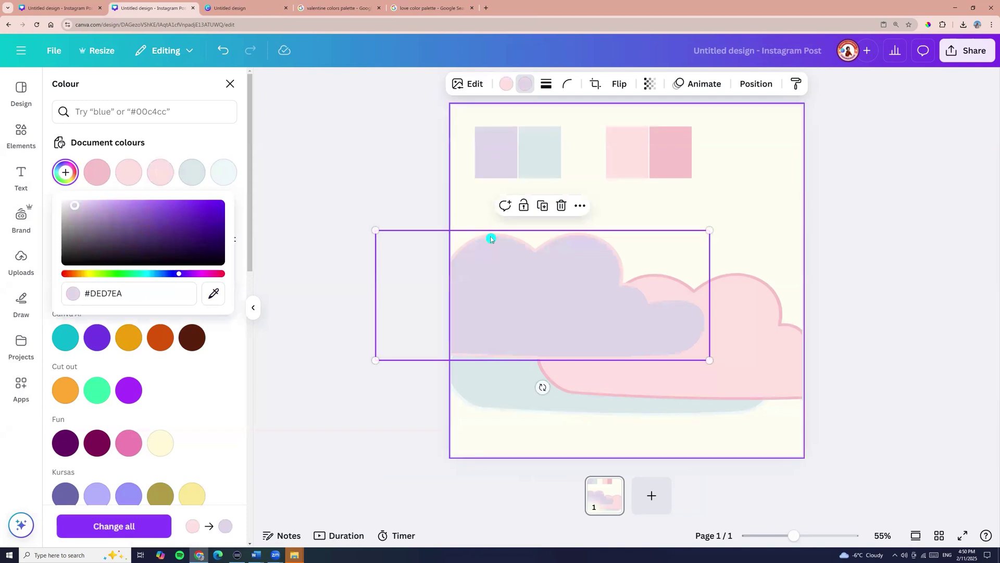
left_click_drag(497, 266, 554, 351)
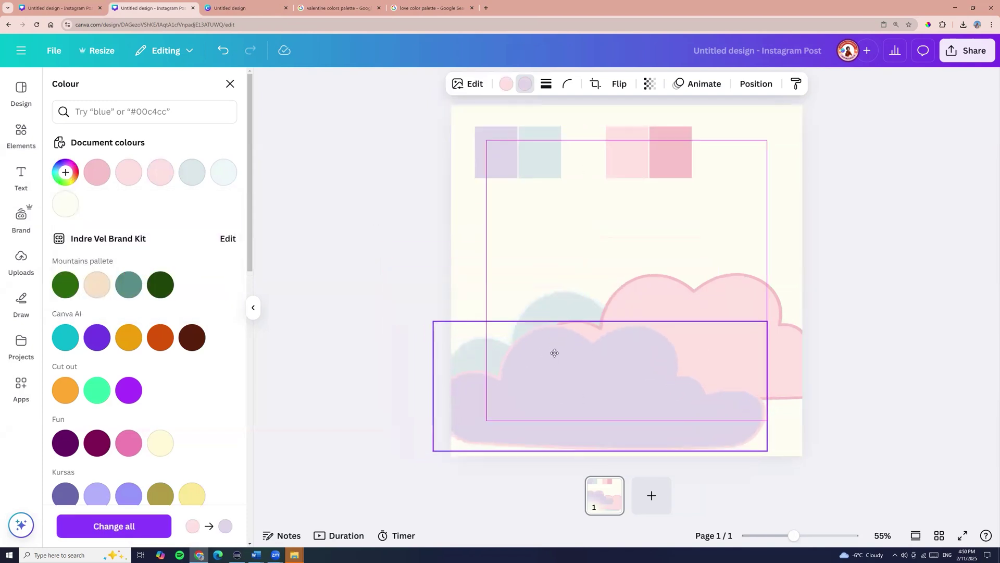
Step: Recolour the lavender cloud's outline from the first palette swatch and deepen it to a stronger lavender, about #D3C2EE
left_click(506, 84)
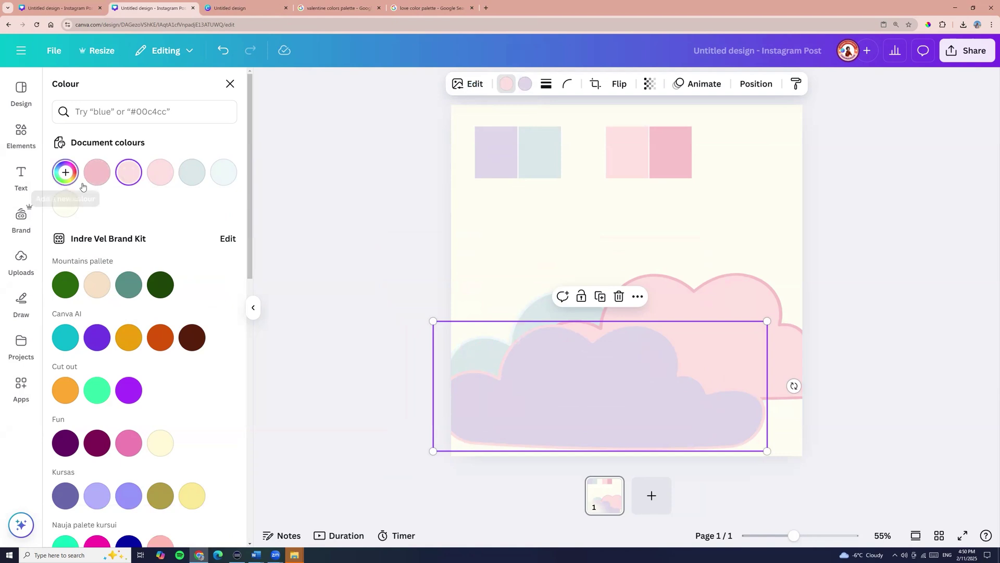
left_click(65, 172)
left_click(212, 294)
left_click(505, 146)
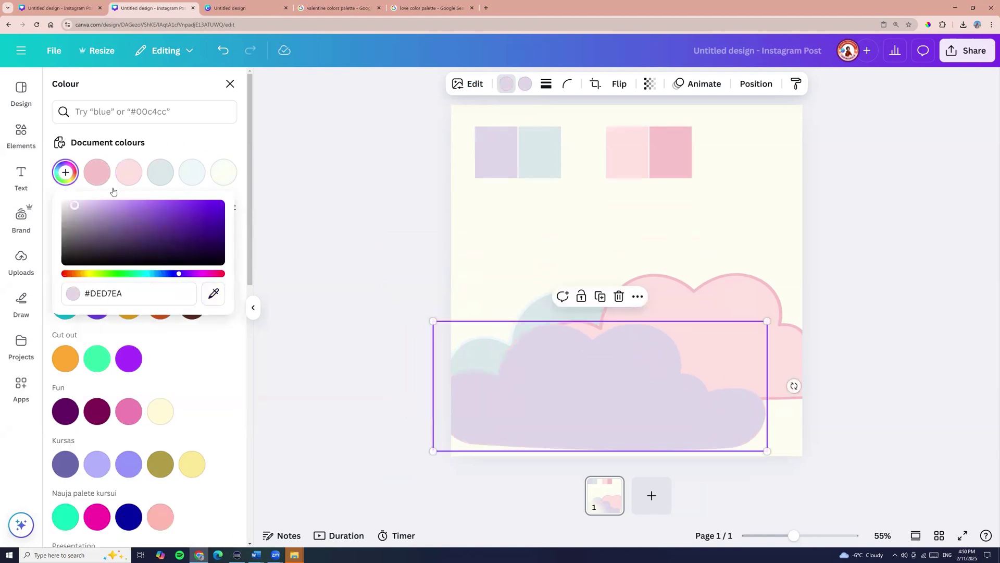
left_click_drag(77, 208, 94, 203)
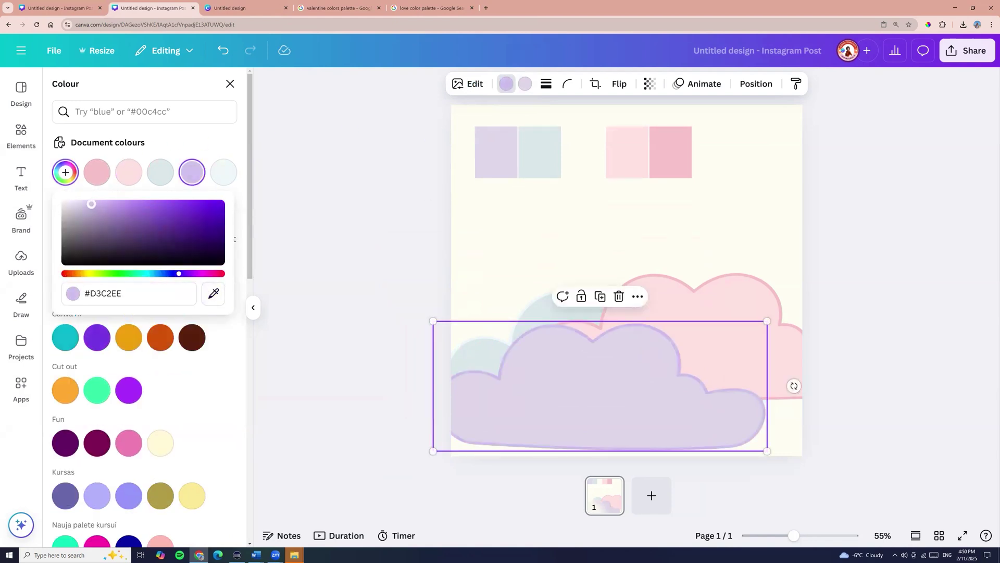
Step: Move the lavender cloud up over the other clouds and apply the Glow shadow effect to it
left_click_drag(511, 440, 518, 336)
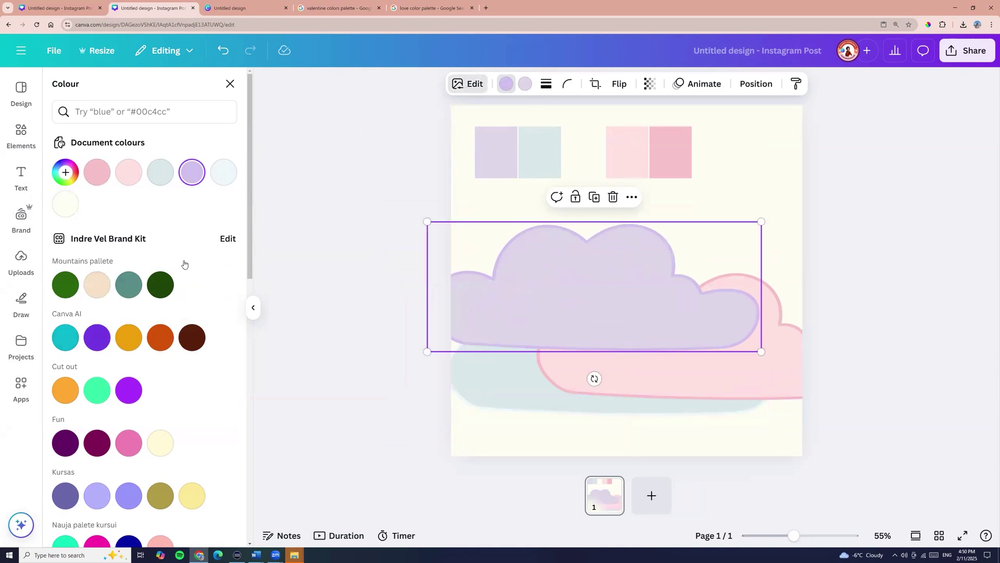
left_click(467, 83)
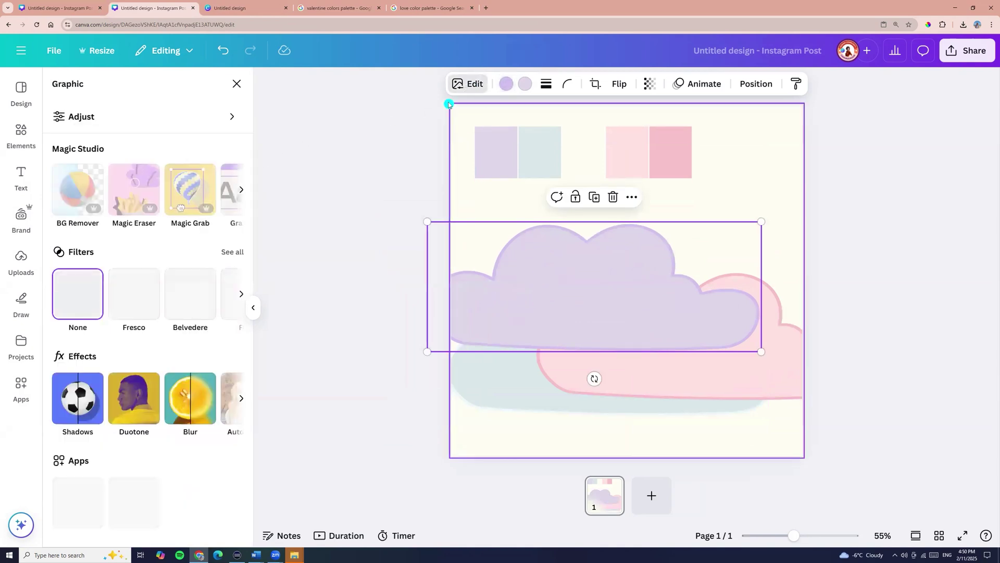
left_click(78, 405)
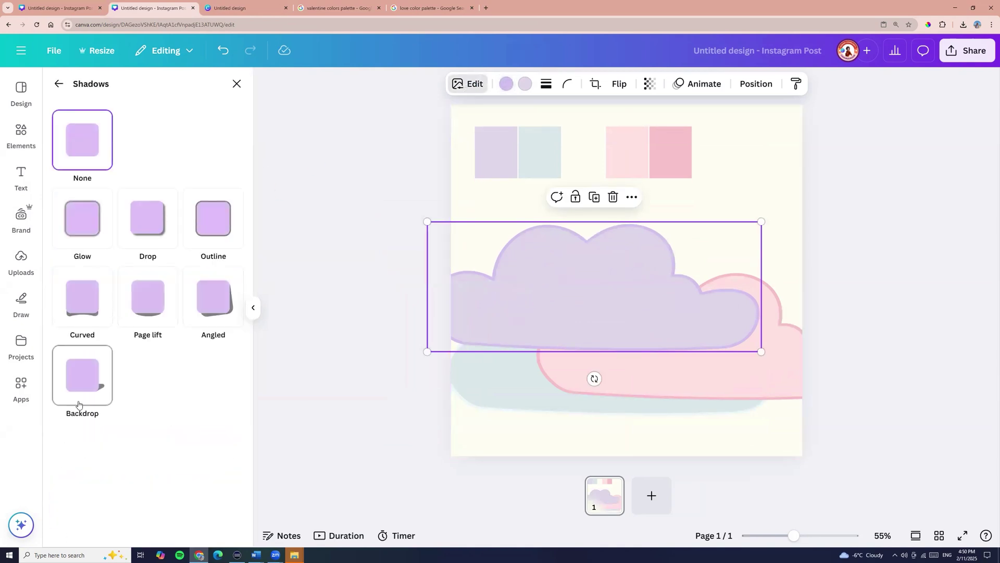
left_click(79, 226)
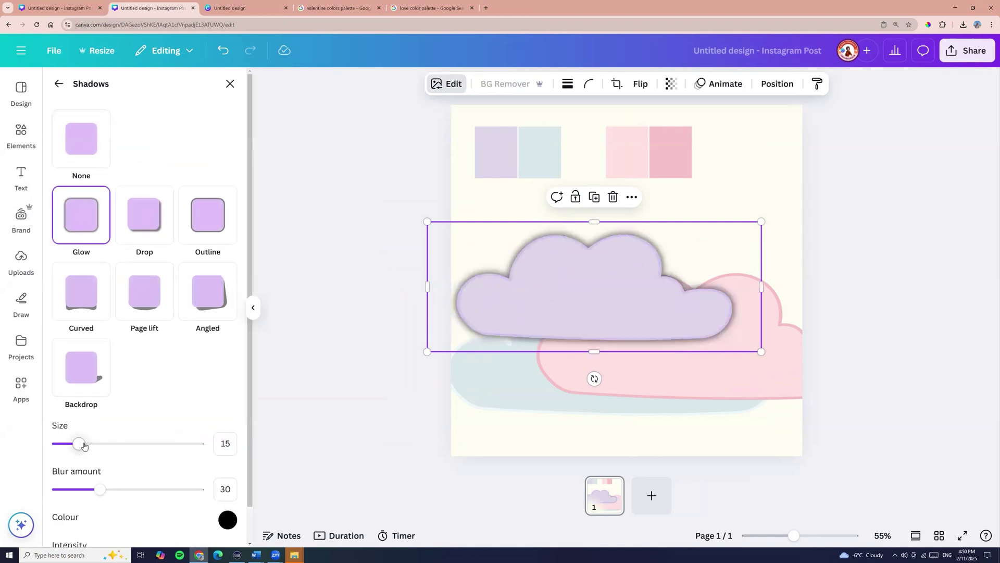
scroll(71, 470, "down", 1)
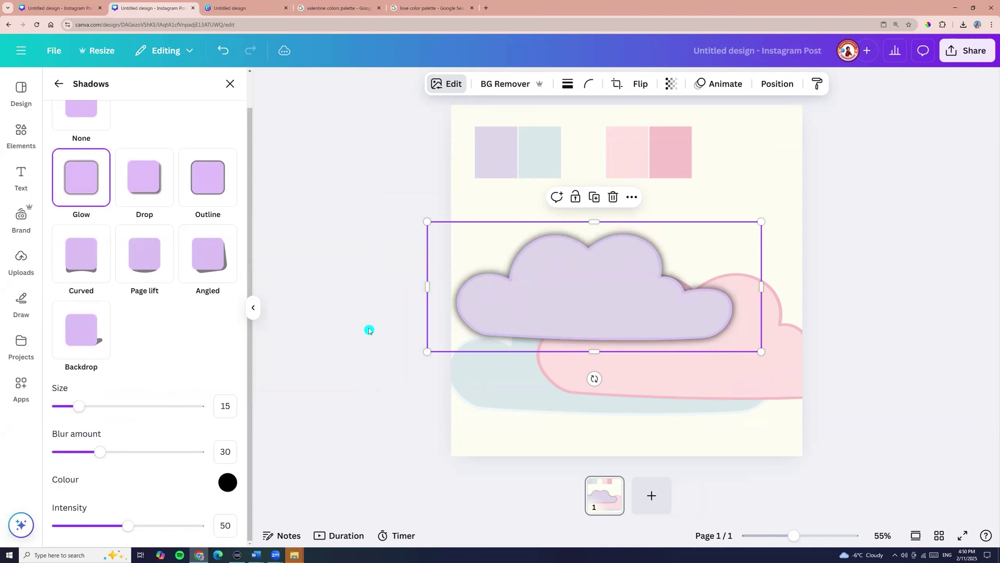
Step: Move the lavender cloud down to the page's lower left edge and the pink cloud up toward the right edge
left_click(576, 301)
left_click_drag(576, 301, 564, 415)
left_click_drag(706, 278, 716, 213)
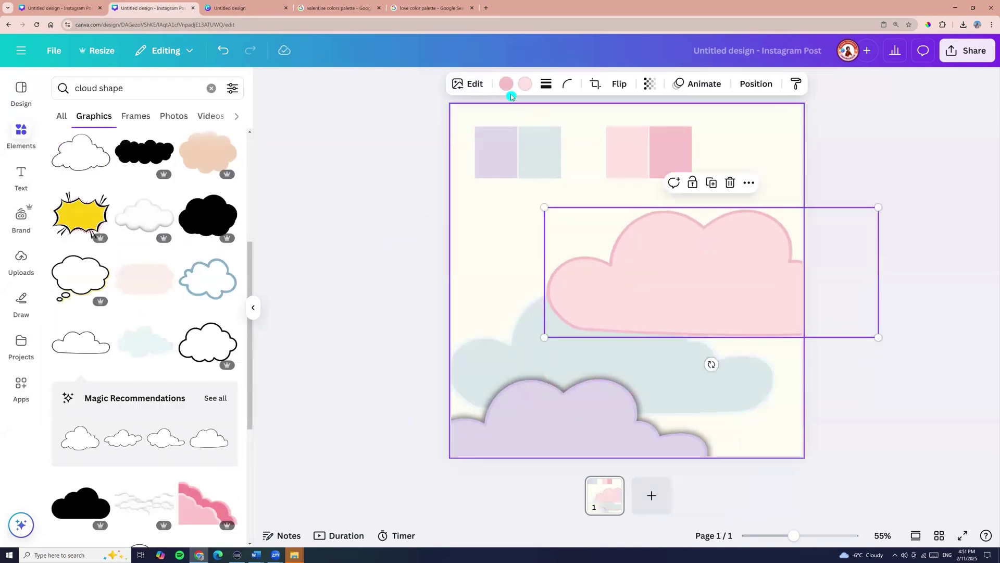
Step: Apply the Glow shadow effect to the pink cloud and to the blue cloud
left_click(473, 79)
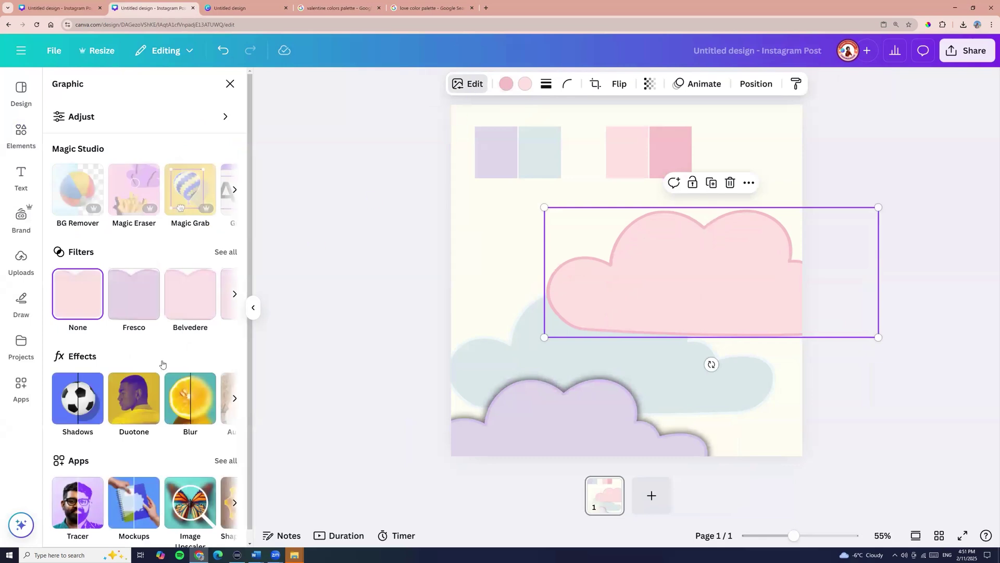
left_click(78, 397)
left_click(84, 219)
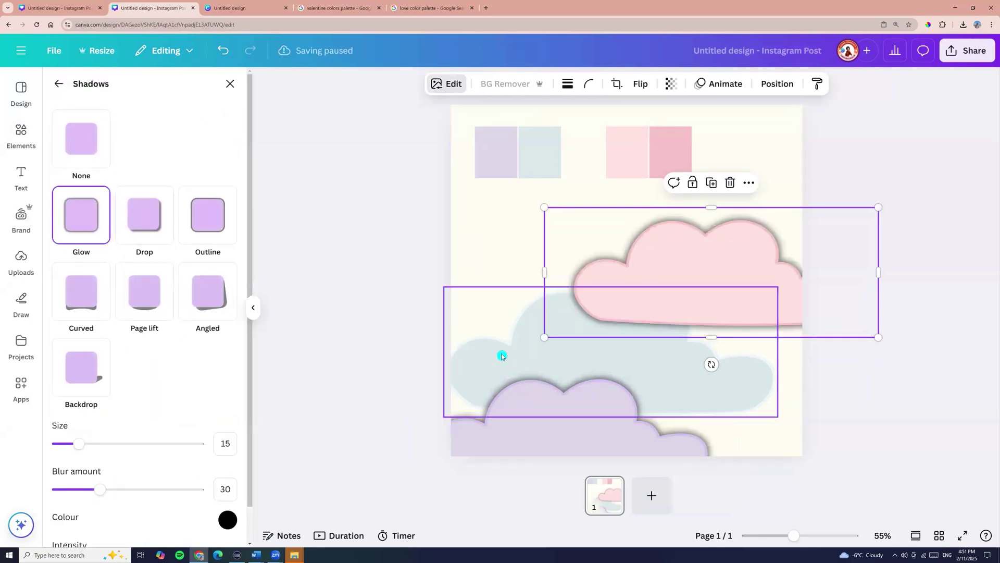
left_click(482, 346)
left_click(82, 229)
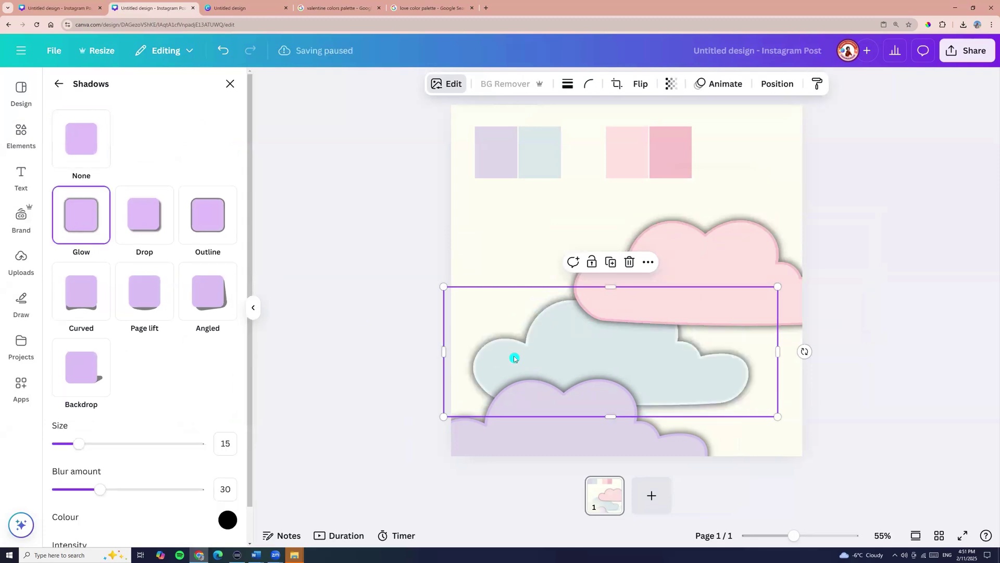
Step: Shift the blue cloud to the left and enlarge it so it fills the page's lower area past the right edge
left_click_drag(514, 358, 465, 344)
left_click_drag(750, 414, 928, 492)
Step: Enlarge the lavender cloud and position it across the page's lower left in front of the blue cloud
mouse_move(549, 413)
left_mouse_down()
mouse_move(528, 389)
mouse_move(531, 417)
left_mouse_up()
left_click(507, 420)
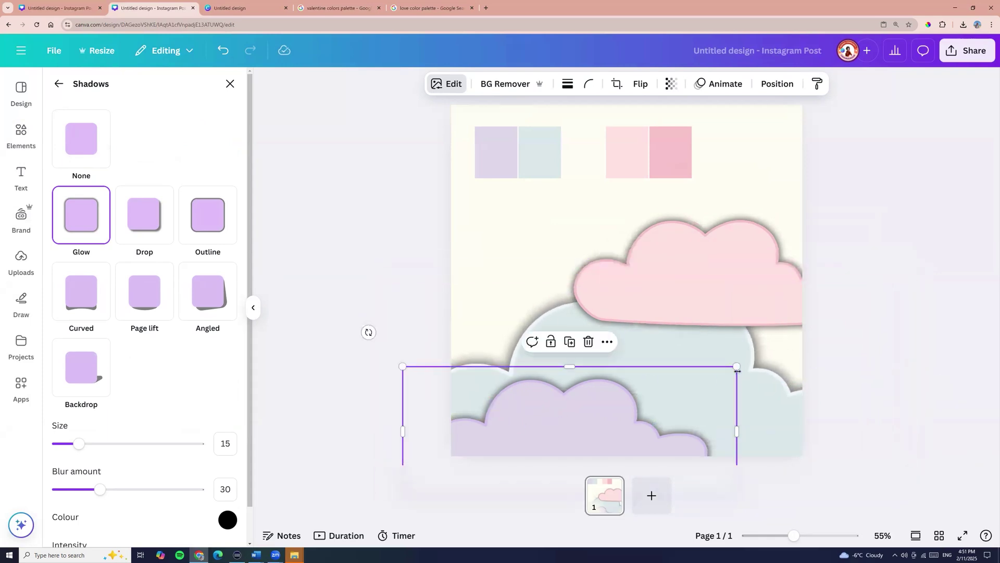
left_click_drag(737, 366, 842, 326)
left_click_drag(630, 398, 569, 380)
left_click_drag(752, 300, 786, 288)
left_click_drag(641, 393, 657, 433)
Step: Move the pink cloud to the page's left side and reorder its layer beneath the lavender and blue clouds
left_click_drag(717, 315, 554, 334)
left_click(771, 85)
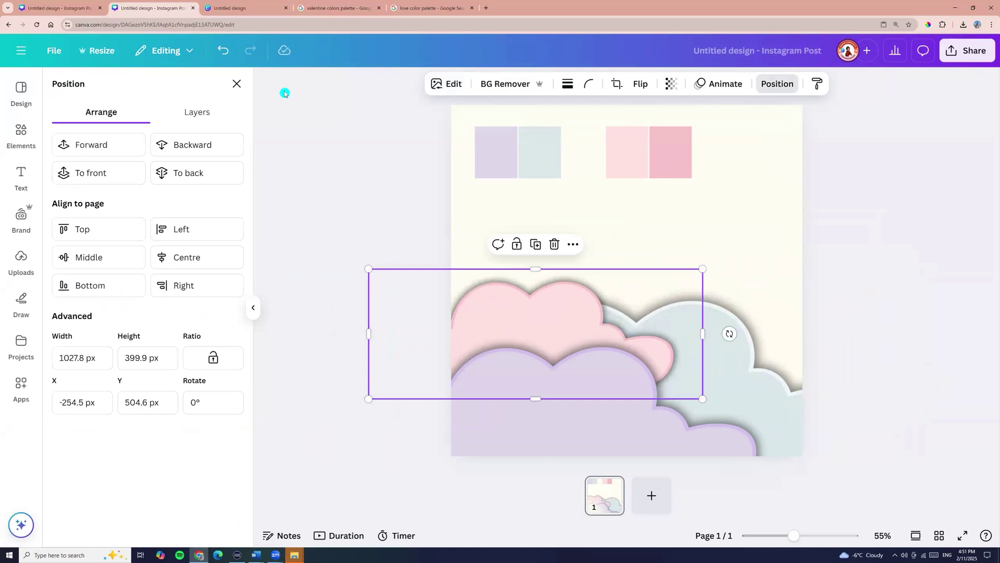
left_click(207, 112)
mouse_move(140, 199)
left_mouse_down()
mouse_move(177, 258)
mouse_move(188, 257)
left_mouse_up()
left_click_drag(154, 193, 156, 283)
left_click_drag(499, 313, 486, 317)
left_click_drag(487, 308, 487, 309)
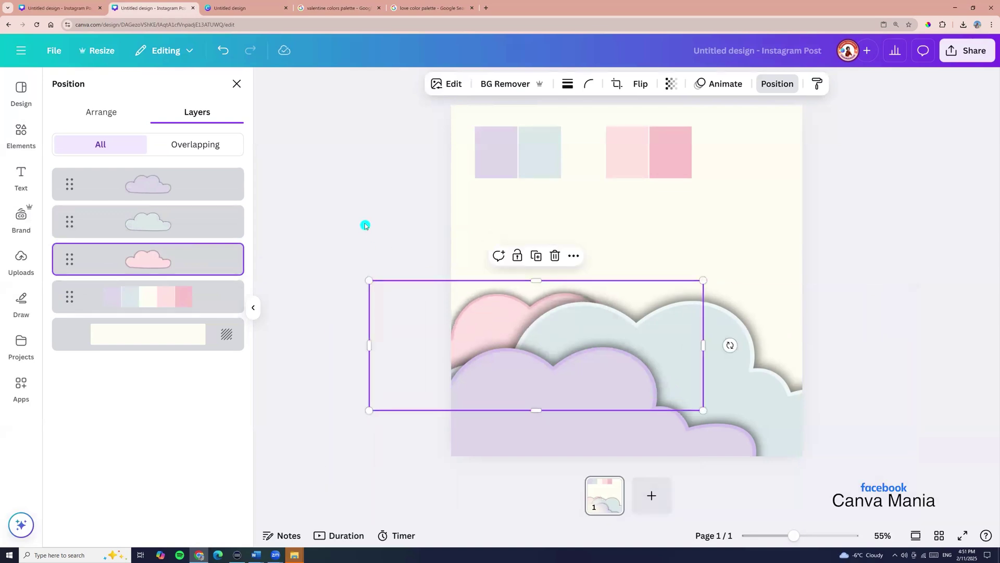
Step: Add a large puffy outlined cloud at the page's lower right, with a cream fill and a #E7E7CF outline
left_click(344, 211)
left_click(84, 338)
left_click(506, 84)
left_click(65, 172)
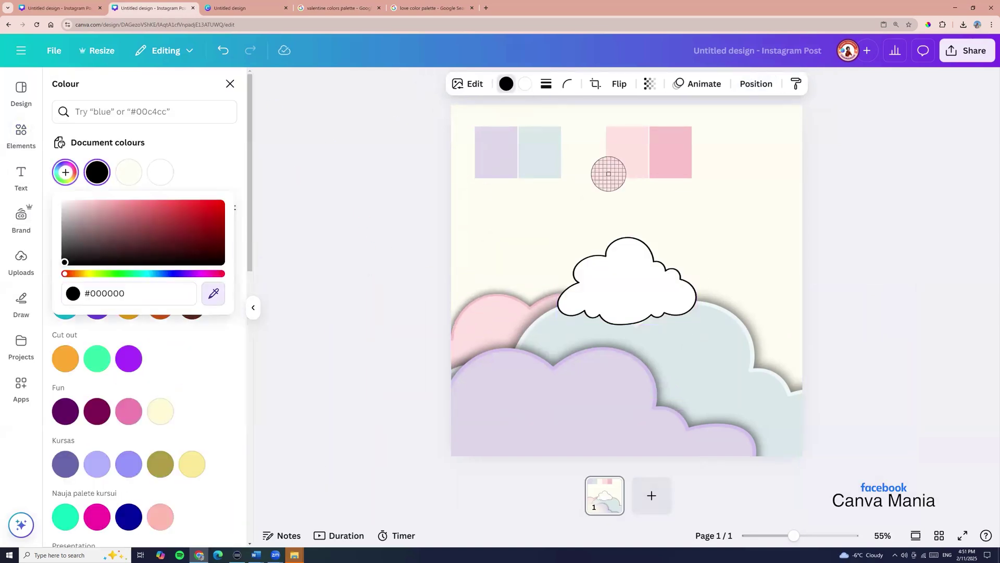
left_click(161, 172)
left_click(129, 172)
left_click(65, 172)
left_click(79, 207)
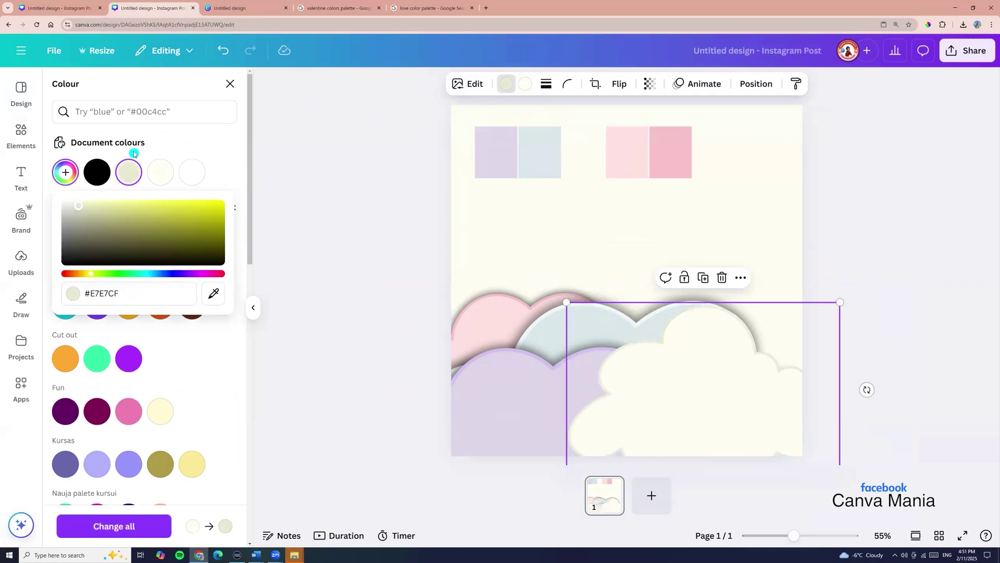
Step: Apply the Glow shadow effect to the cream cloud and shift it farther into the page's lower right corner
left_click(467, 83)
left_click(88, 232)
left_click(89, 231)
left_click_drag(736, 388, 772, 359)
left_click_drag(772, 376, 772, 403)
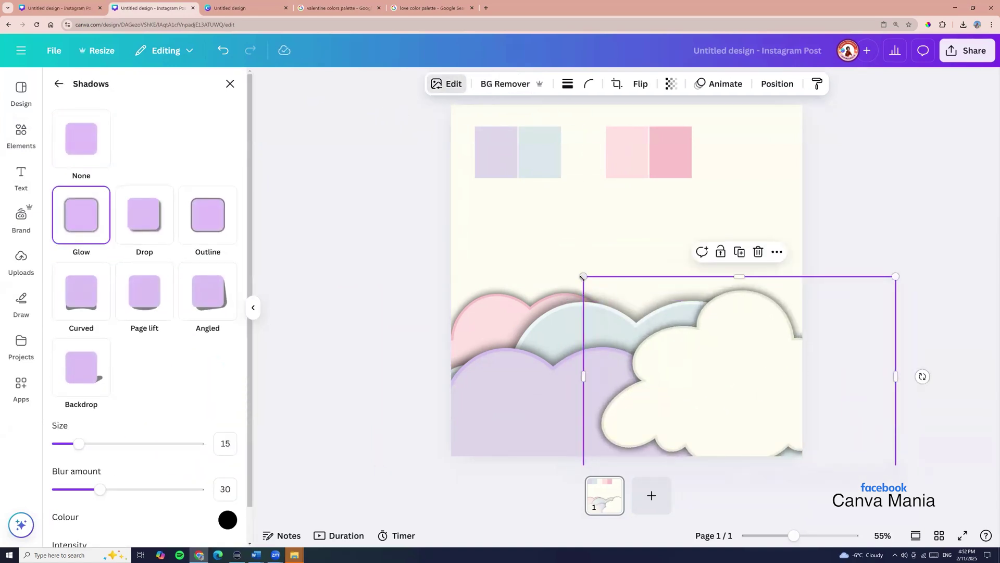
Step: Reorder the cream cloud's layer to sit beneath the lavender cloud and above the blue one
left_click(777, 84)
left_click_drag(130, 199, 130, 227)
left_click(330, 237)
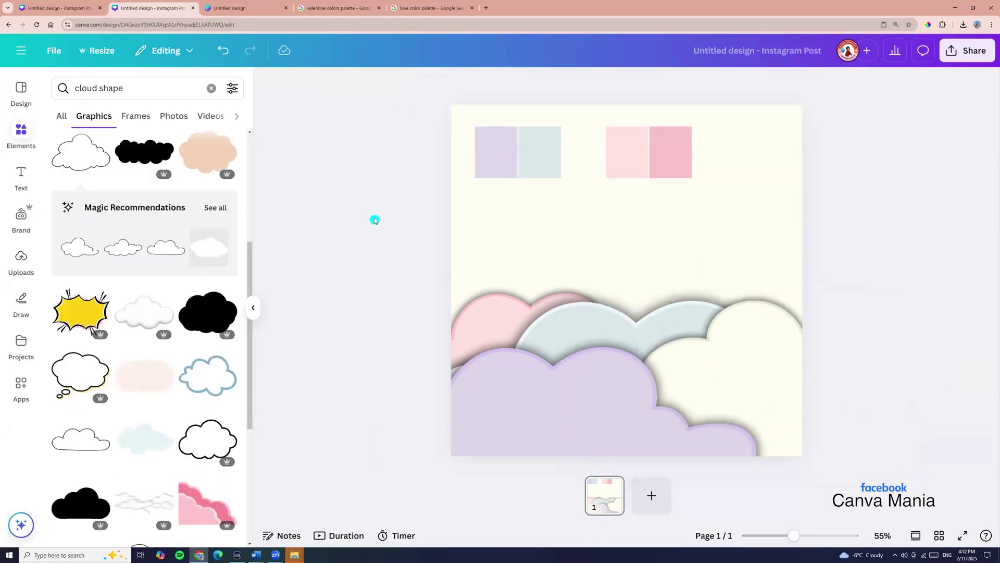
Step: Search the graphics library for "bunny love" and look through the results
left_click(56, 79)
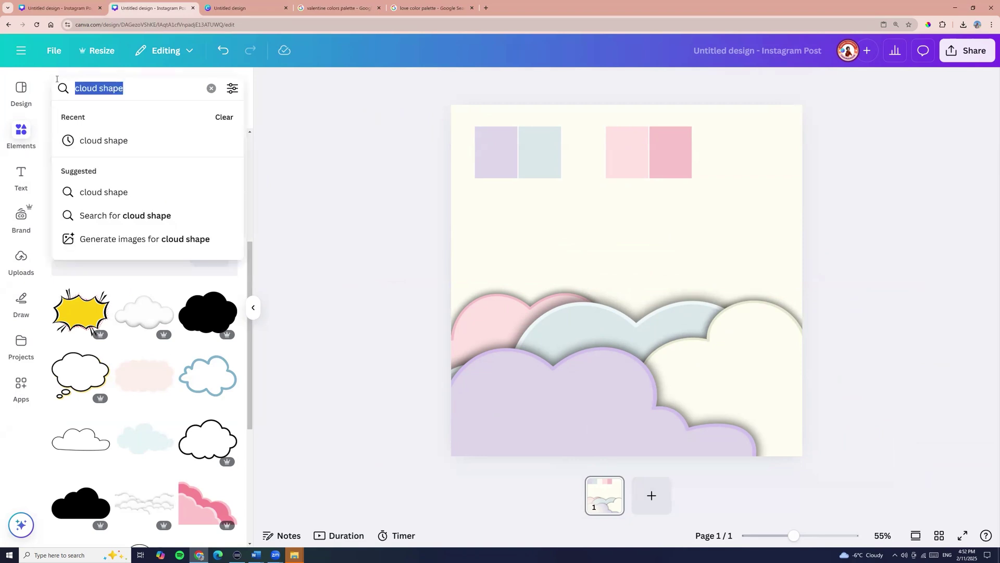
type("bun")
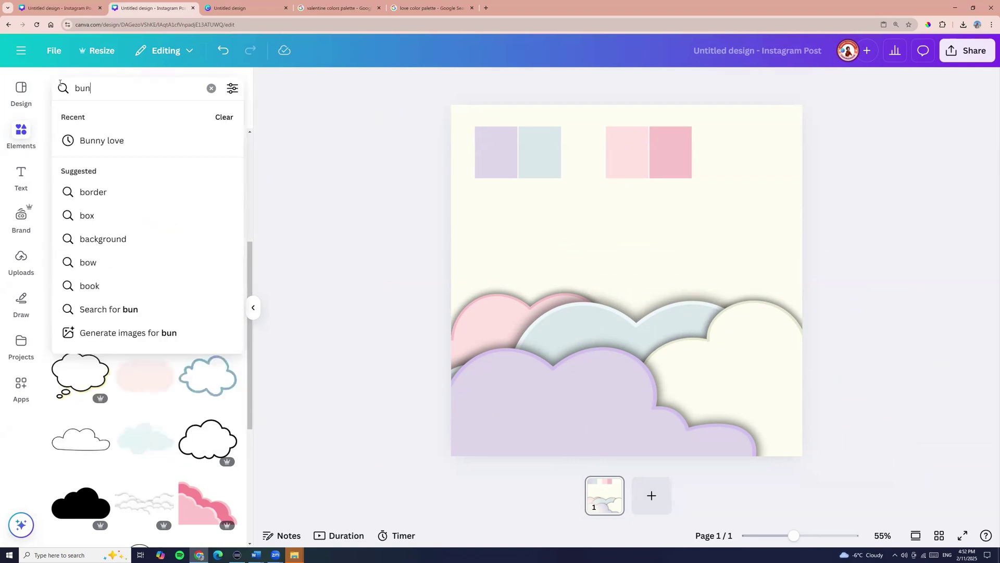
type("ny love")
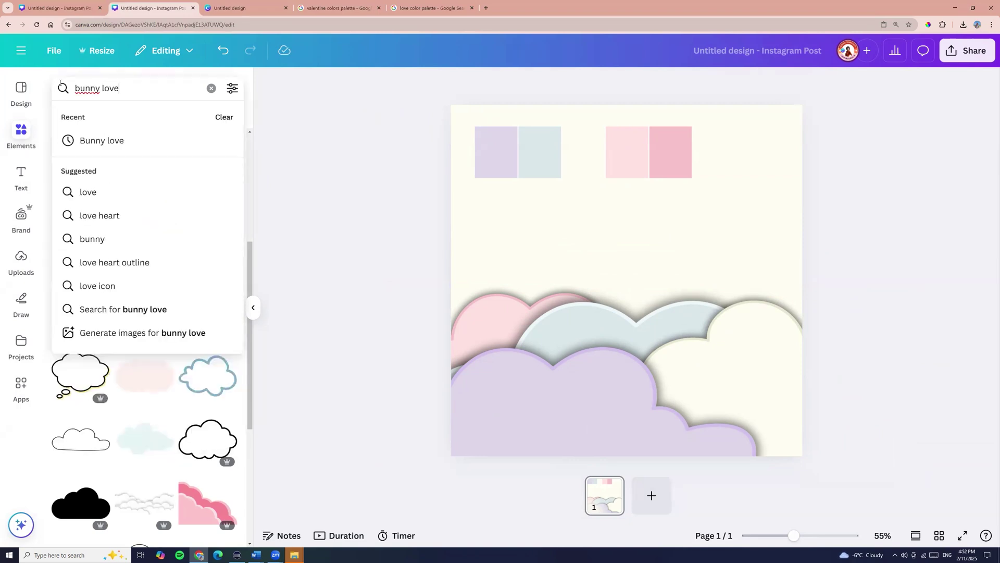
key("Return")
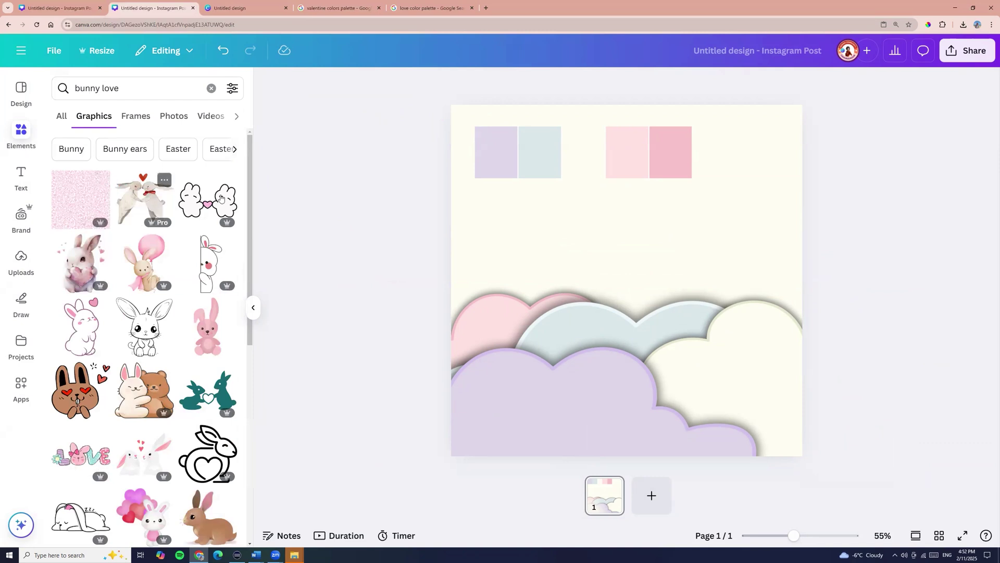
scroll(130, 344, "down", 1)
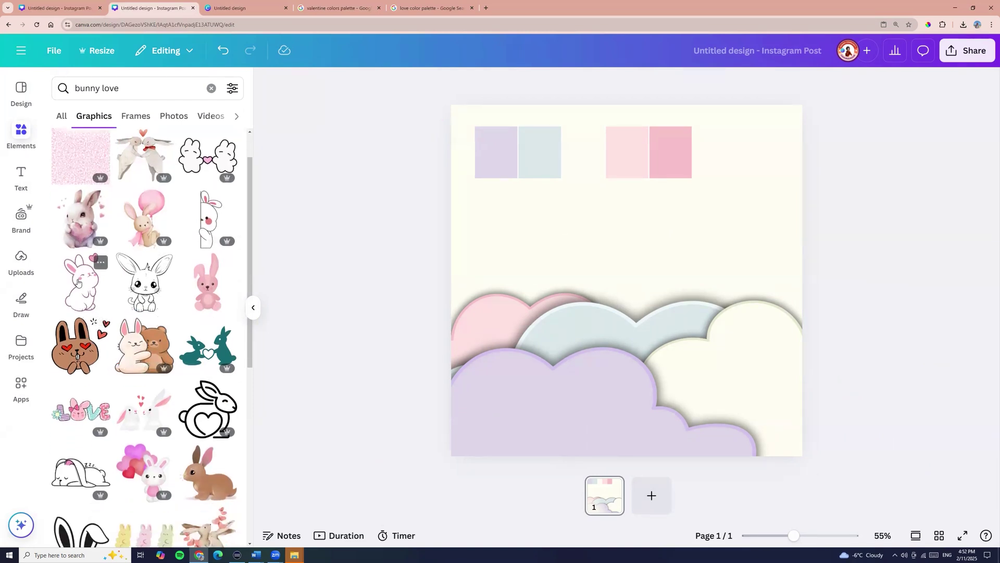
Step: Add the white bunny graphic with the pink heart, enlarge it, and place it left of centre over the clouds
left_click(78, 282)
left_click(101, 264)
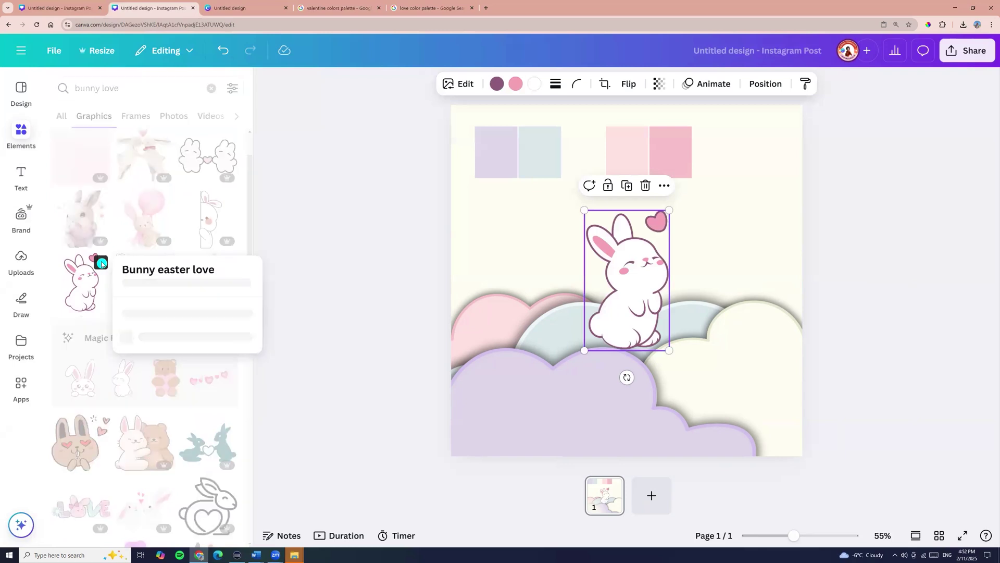
left_click_drag(617, 281, 561, 298)
left_click_drag(600, 253, 638, 189)
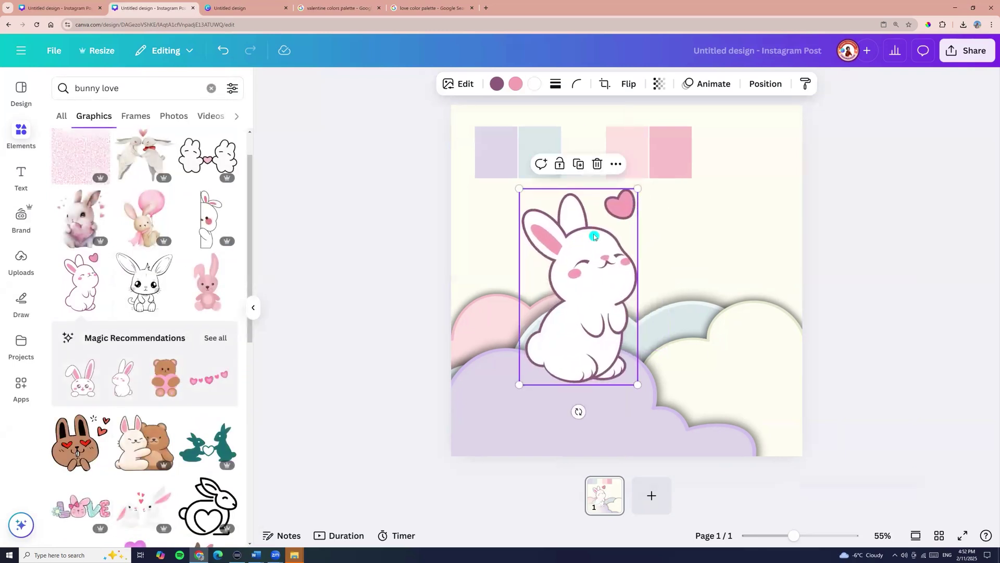
Step: Recolour the bunny's outline by sampling the palette's lavender swatch and deepening it to #856CAF
left_click(500, 83)
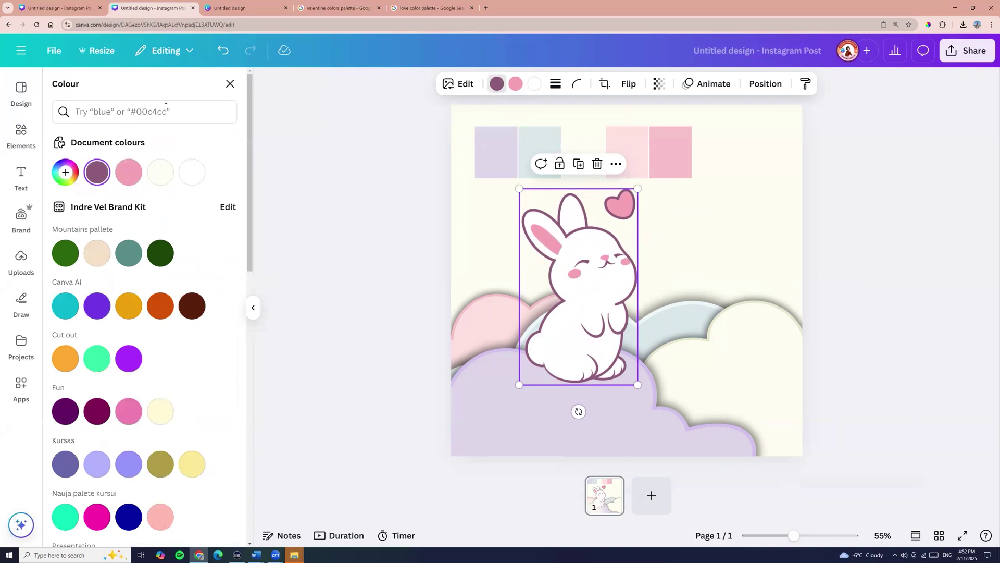
left_click(71, 178)
left_click(219, 298)
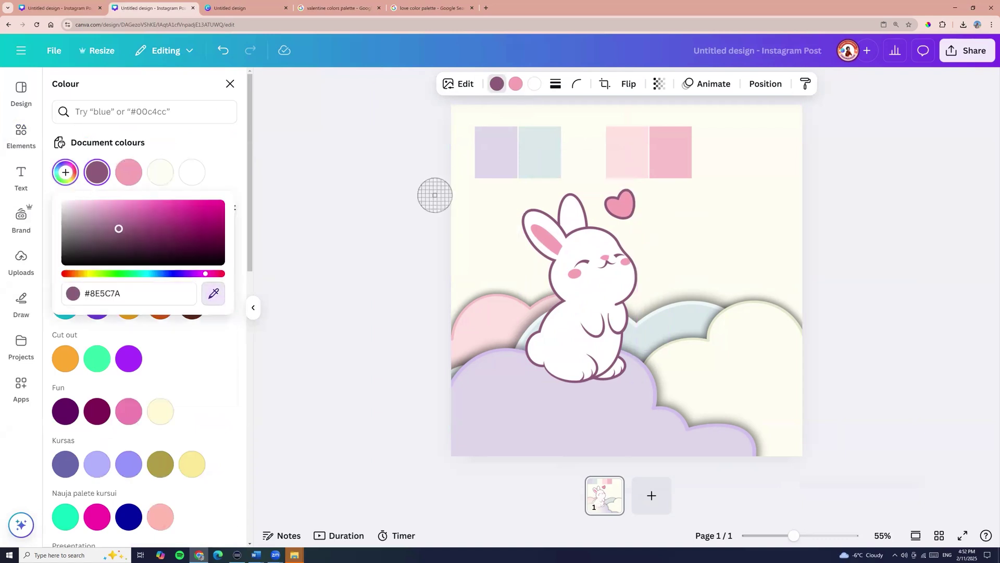
left_click(488, 165)
left_click_drag(74, 205, 129, 219)
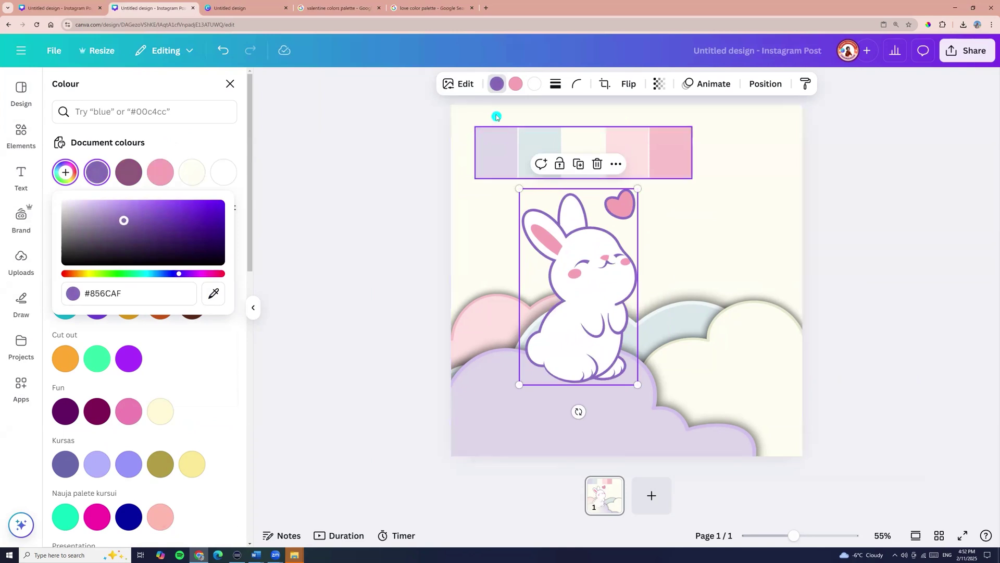
Step: Recolour the bunny's pink parts with #F6C2C8 sampled from the palette's darkest pink swatch, and nudge the bunny down and left
left_click(516, 83)
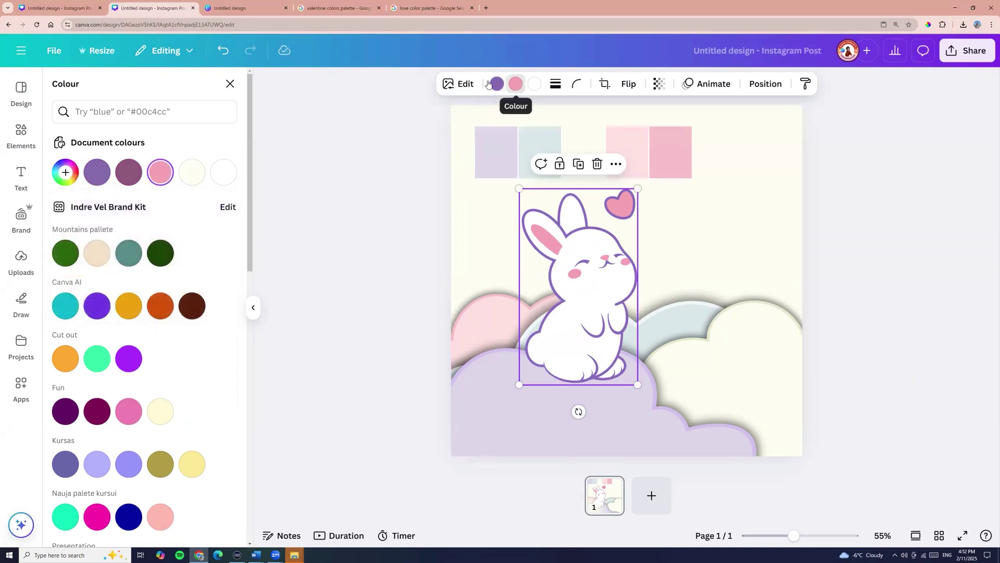
left_click(66, 173)
left_click(213, 293)
left_click(672, 160)
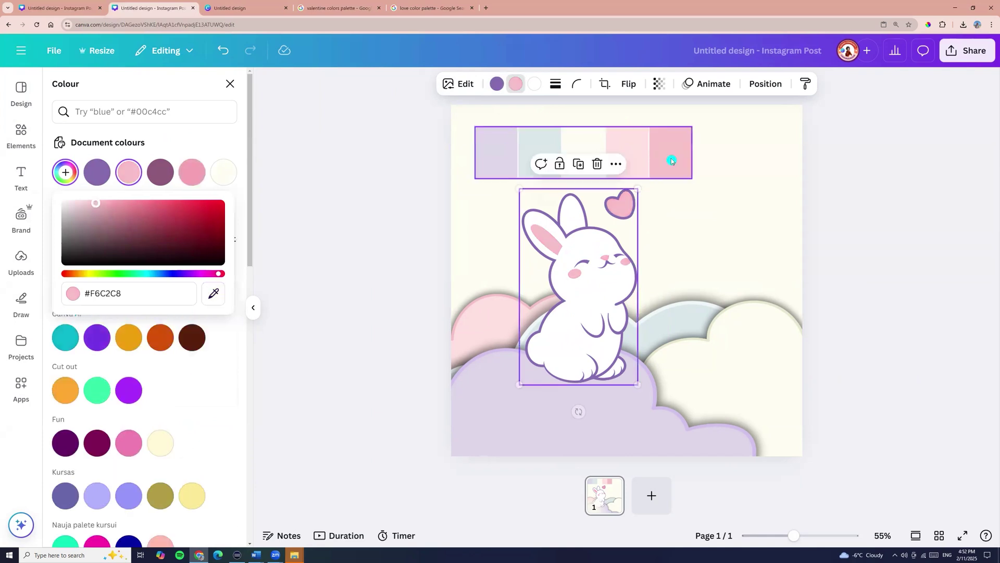
left_click(474, 214)
left_click_drag(573, 287, 562, 300)
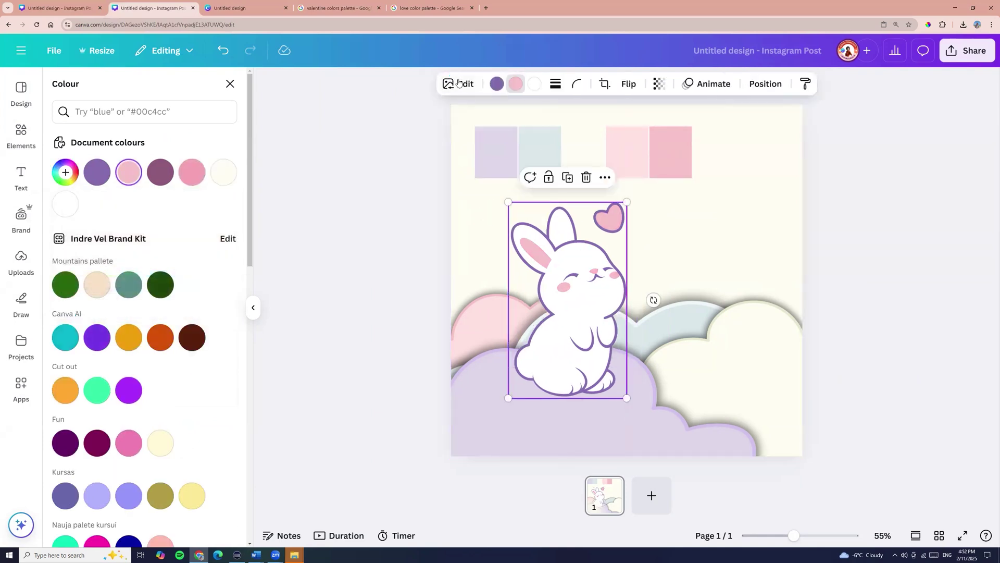
Step: Apply the Glow shadow effect to the bunny and set its intensity to 67
left_click(459, 83)
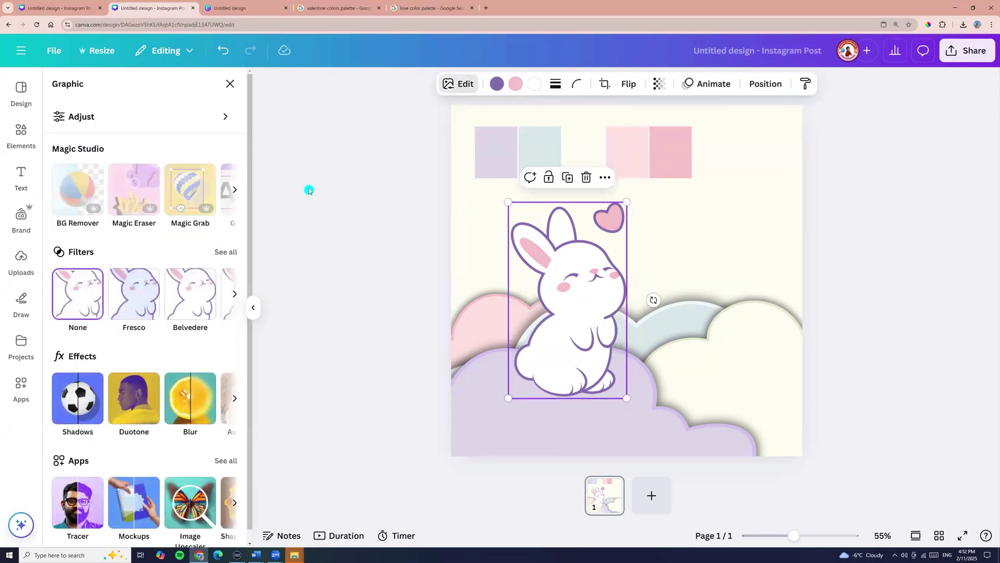
left_click(74, 413)
left_click(86, 230)
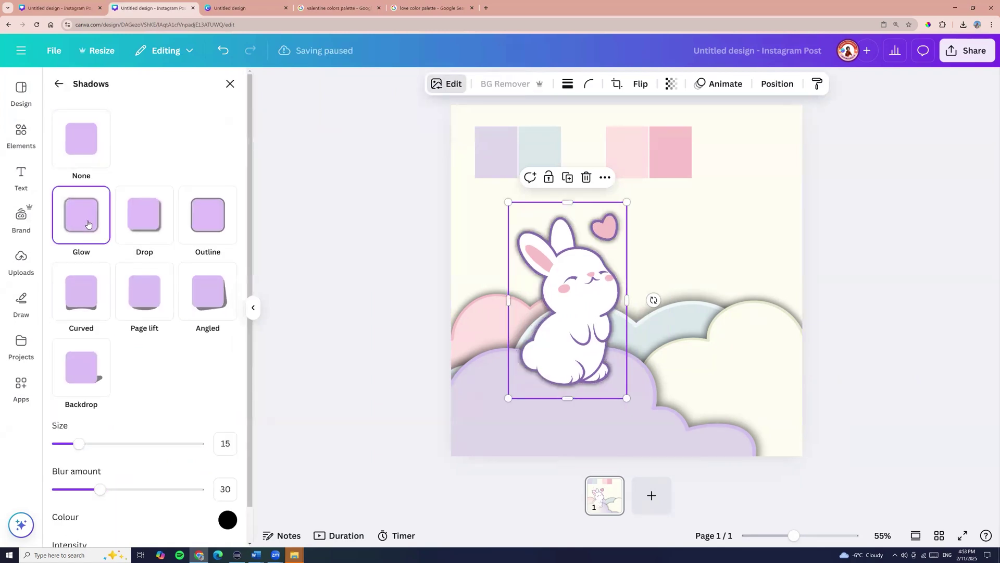
scroll(87, 224, "down", 1)
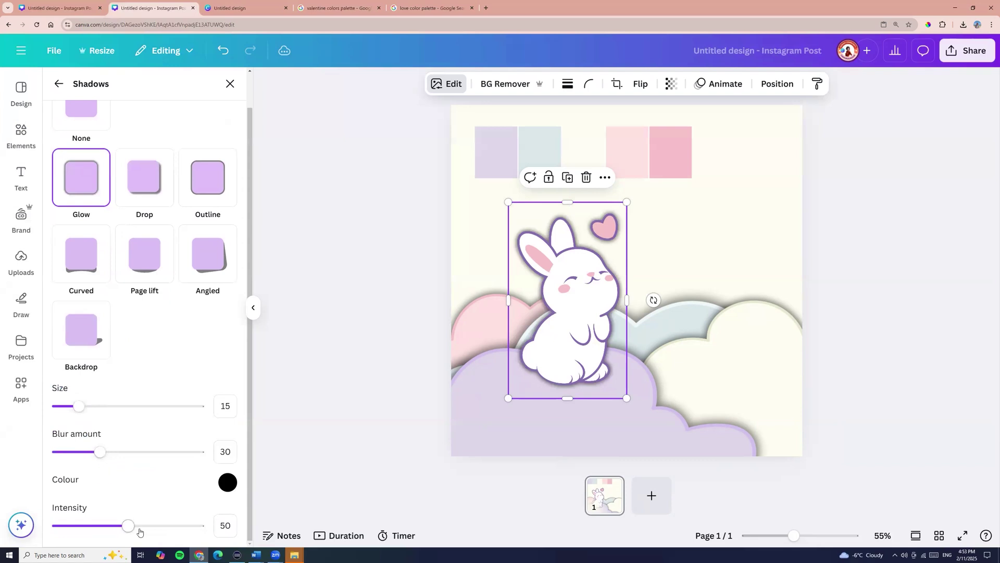
left_click_drag(131, 531, 154, 531)
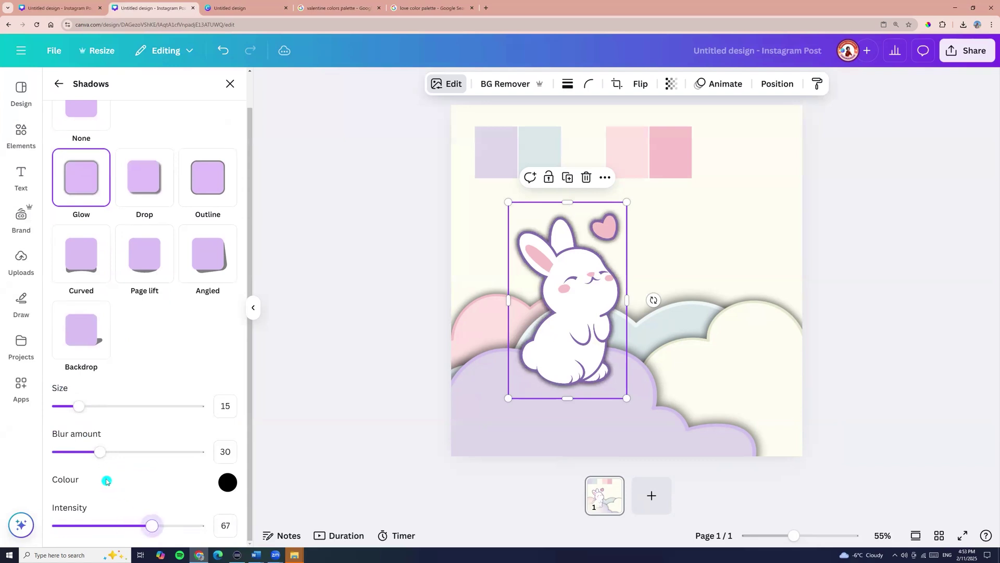
Step: Shift the bunny slightly left and reorder its layer to sit directly behind the lavender cloud
left_click_drag(570, 286, 552, 273)
left_click(777, 84)
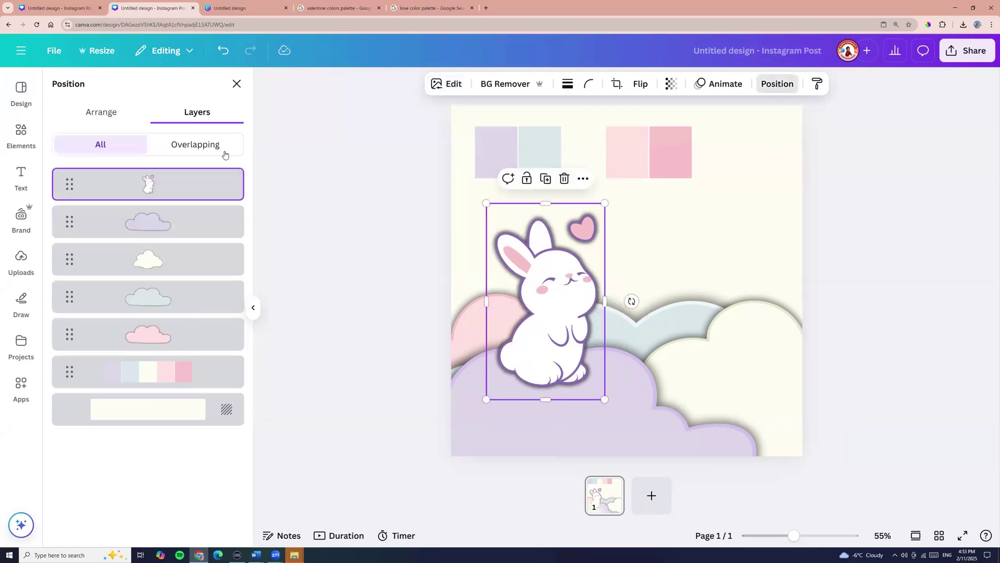
left_click_drag(151, 185, 156, 224)
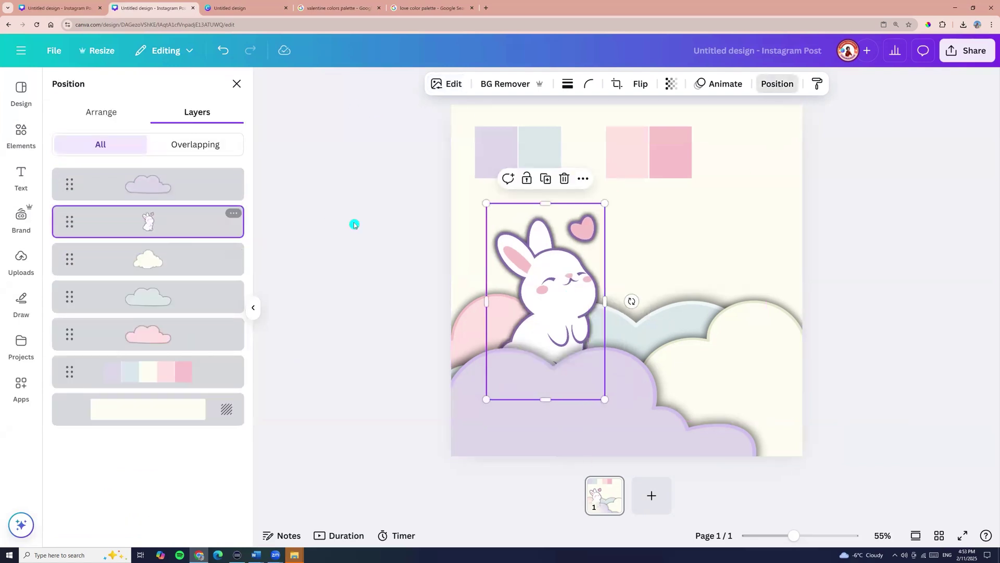
left_click(393, 263)
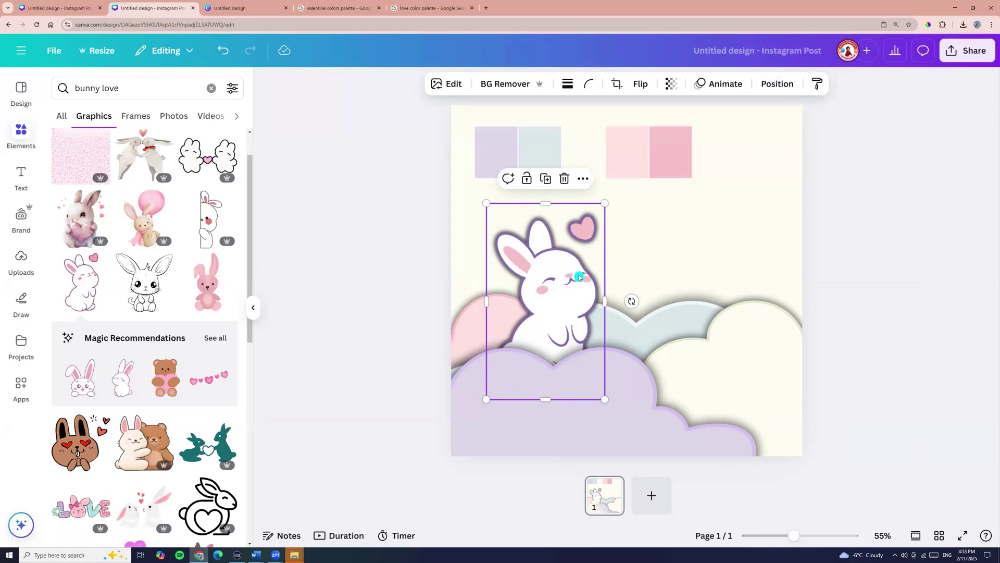
Step: Shift the lavender cloud farther left and up, and adjust the bunny's position behind it
left_click(777, 84)
mouse_move(151, 221)
left_mouse_down()
mouse_move(147, 315)
mouse_move(143, 196)
mouse_move(147, 218)
left_mouse_up()
left_click_drag(575, 264, 577, 269)
left_click_drag(521, 435, 498, 431)
left_click_drag(552, 271, 563, 278)
left_click(684, 414)
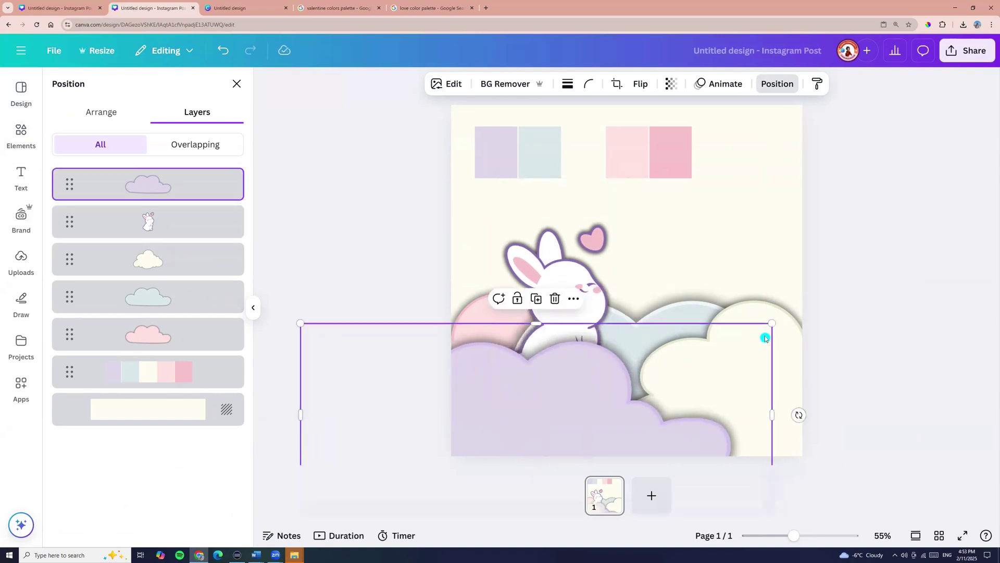
left_click_drag(613, 373, 588, 324)
Step: Shrink the bunny slightly and move it up so it peeks out from behind the lavender cloud
left_click(577, 334)
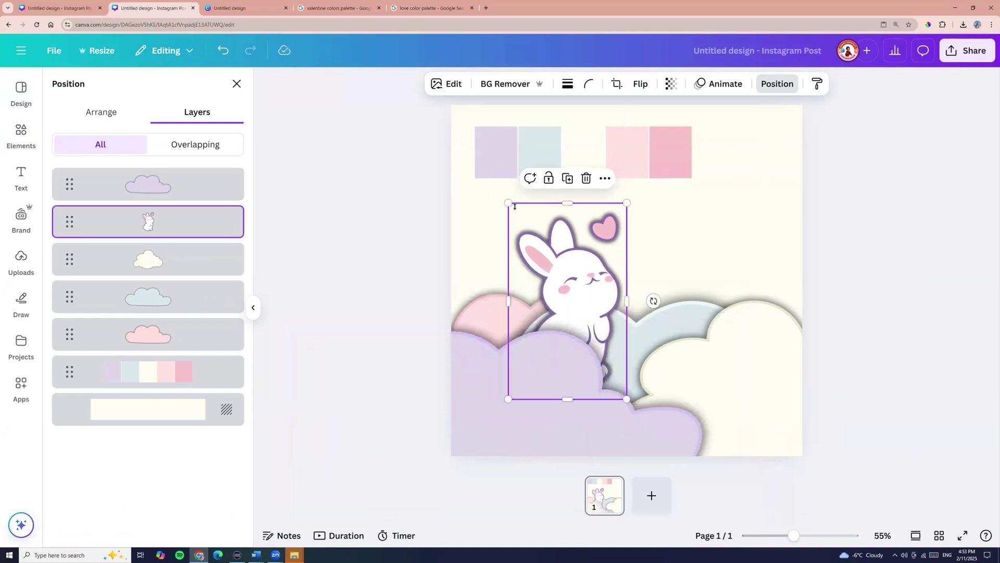
left_click_drag(508, 203, 524, 222)
mouse_move(576, 277)
left_mouse_down()
mouse_move(585, 263)
mouse_move(574, 264)
left_mouse_up()
Step: Move the colour palette strip from the page's top down to its right side, above the cream cloud
left_click(593, 154)
left_click_drag(593, 154, 771, 272)
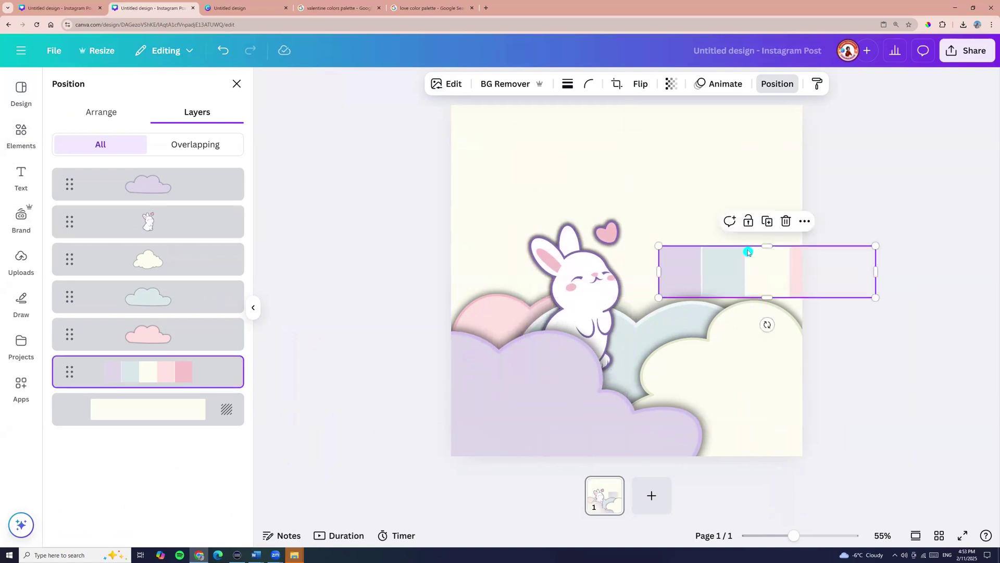
left_click(608, 164)
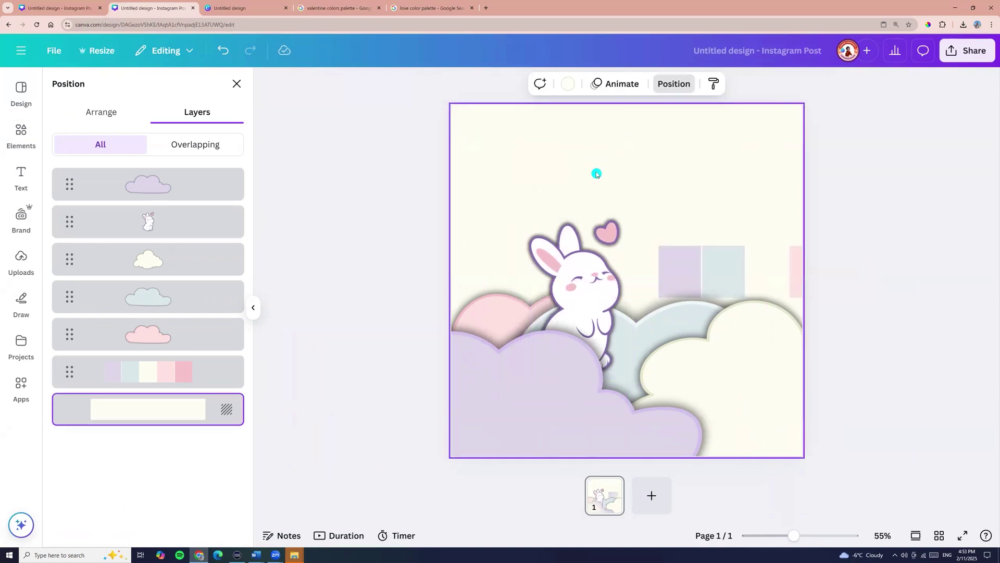
Step: Search the elements library for "valentine day" and show only the graphics
left_click(23, 137)
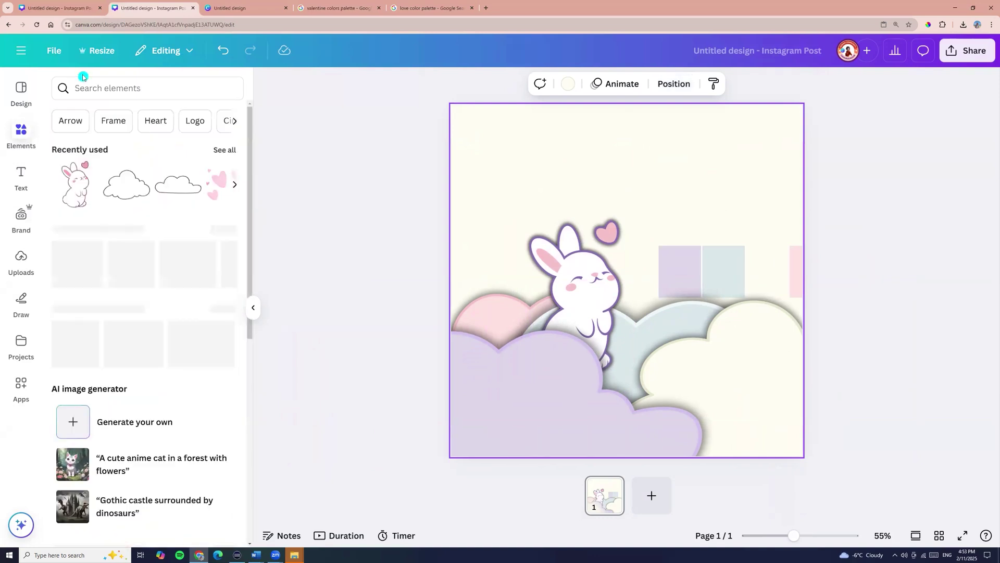
left_click(97, 90)
type("valent")
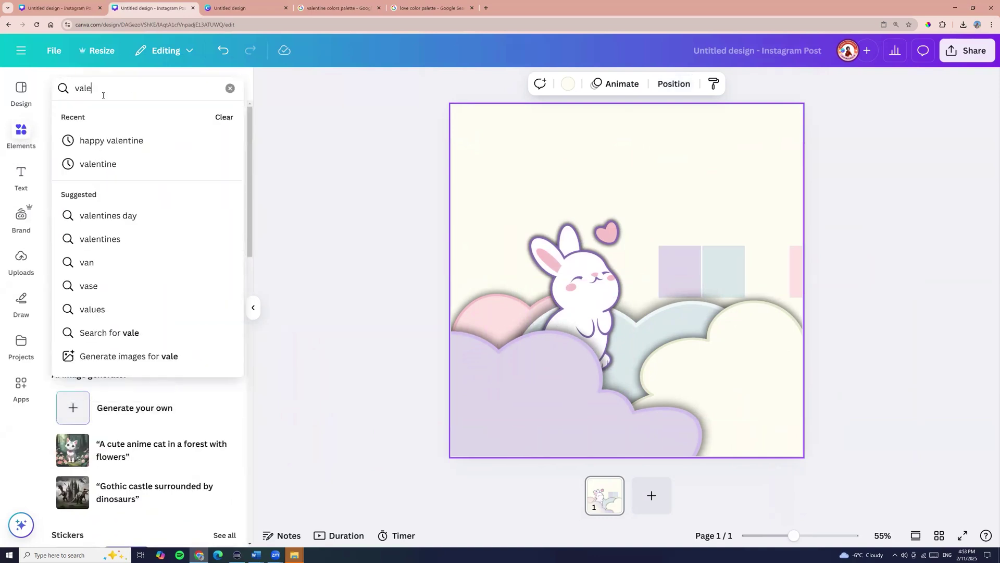
left_click(104, 164)
left_click(128, 91)
type("day")
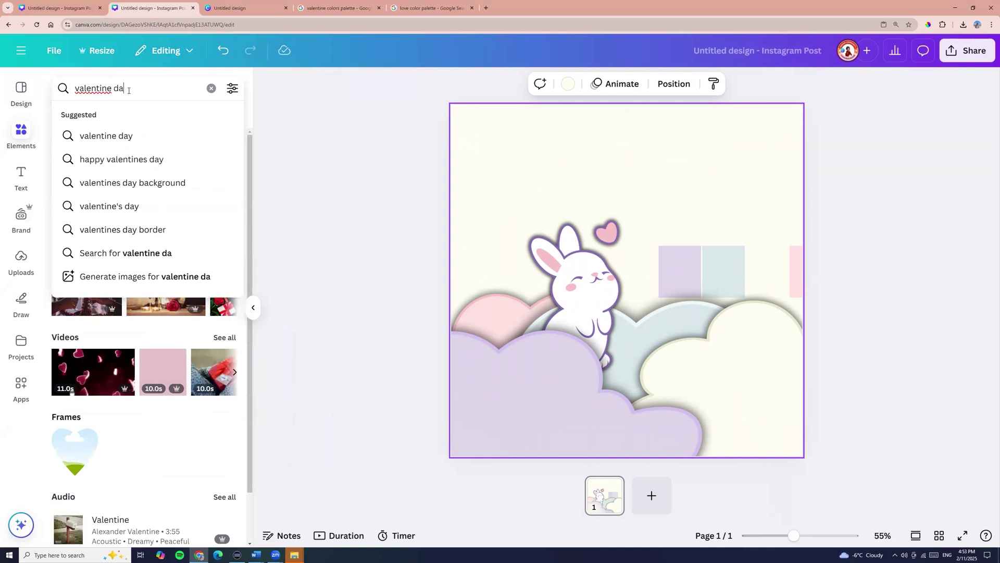
key("Return")
left_click(98, 116)
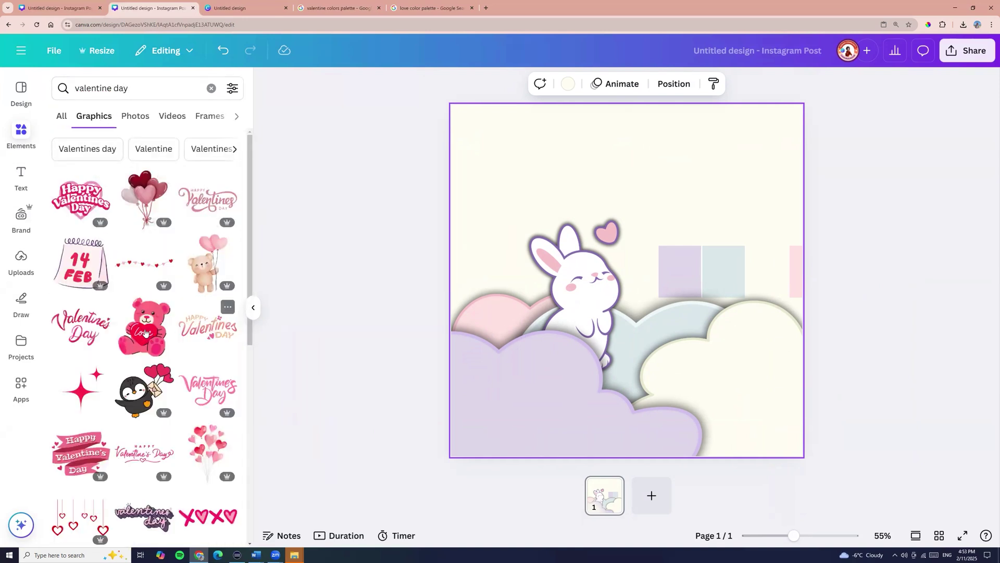
Step: Try the peach-and-pink Happy Valentines Day lettering above the bunny, shift the palette strip slightly left, and remove the lettering
left_click(206, 327)
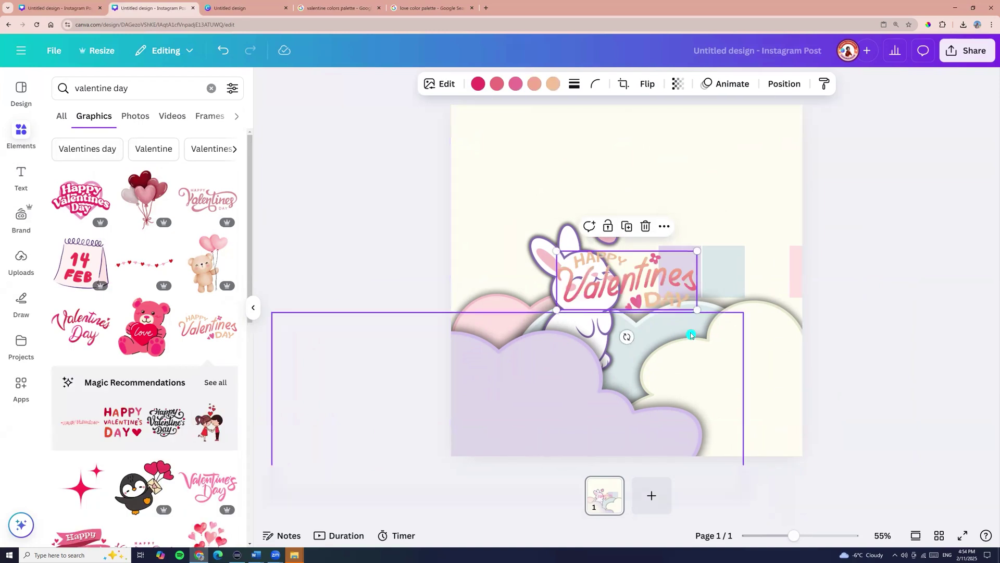
left_click_drag(684, 294, 655, 197)
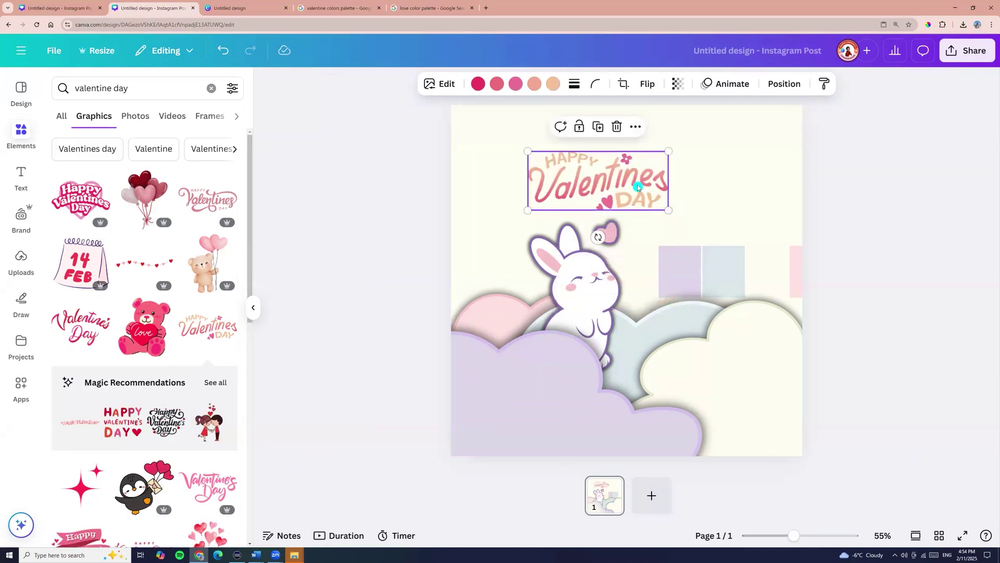
left_click_drag(711, 253, 687, 241)
left_click(589, 179)
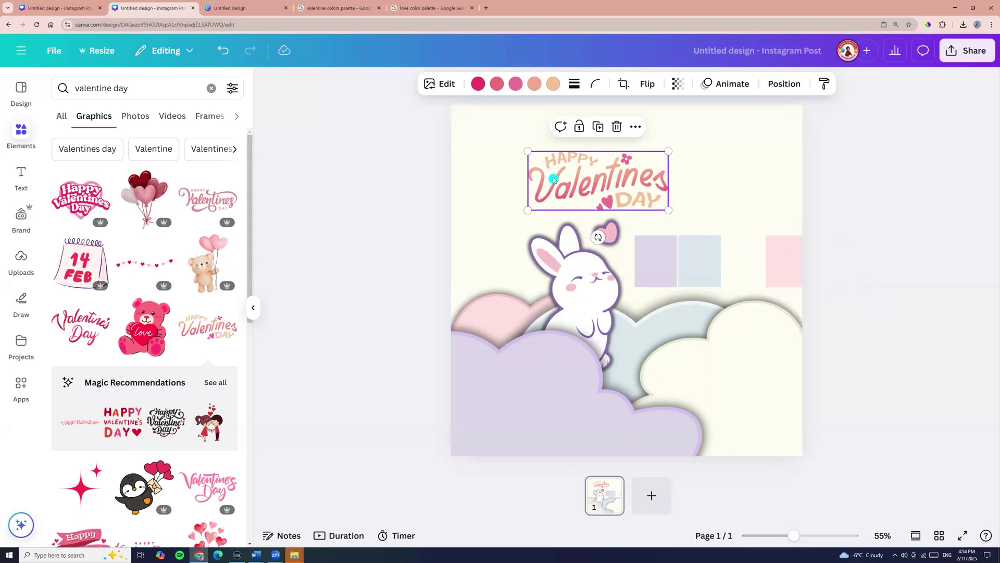
Step: Add the red script "Valentine's Day" lettering, shrink it to fit above the bunny, and open its image editing options
left_click(104, 323)
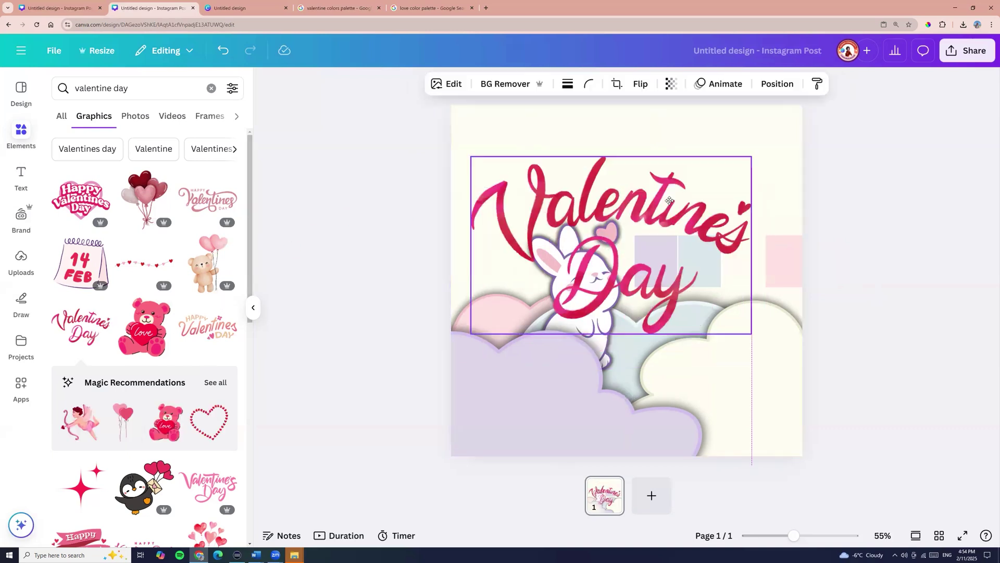
left_click_drag(461, 121, 537, 133)
left_click_drag(674, 198, 676, 196)
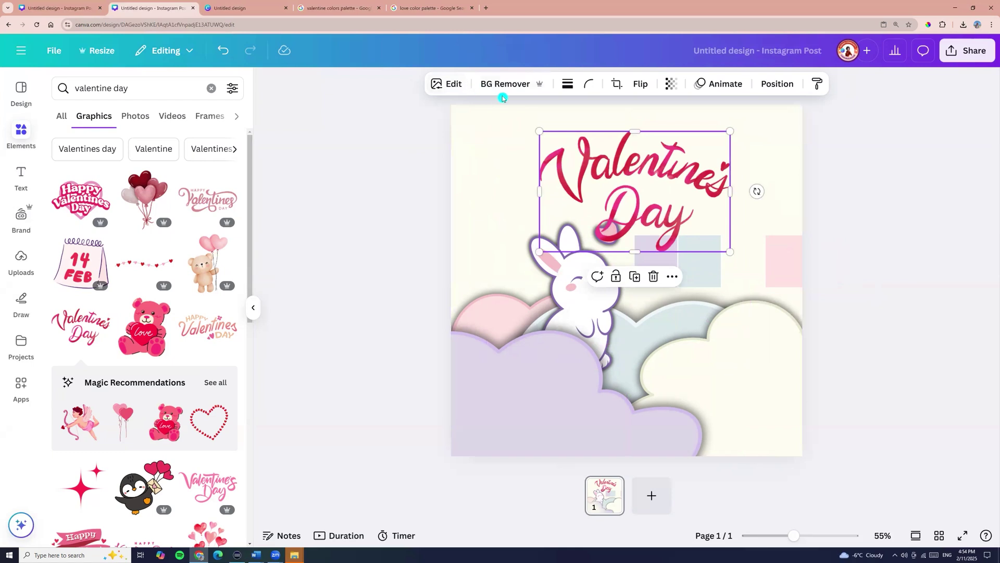
left_click(444, 83)
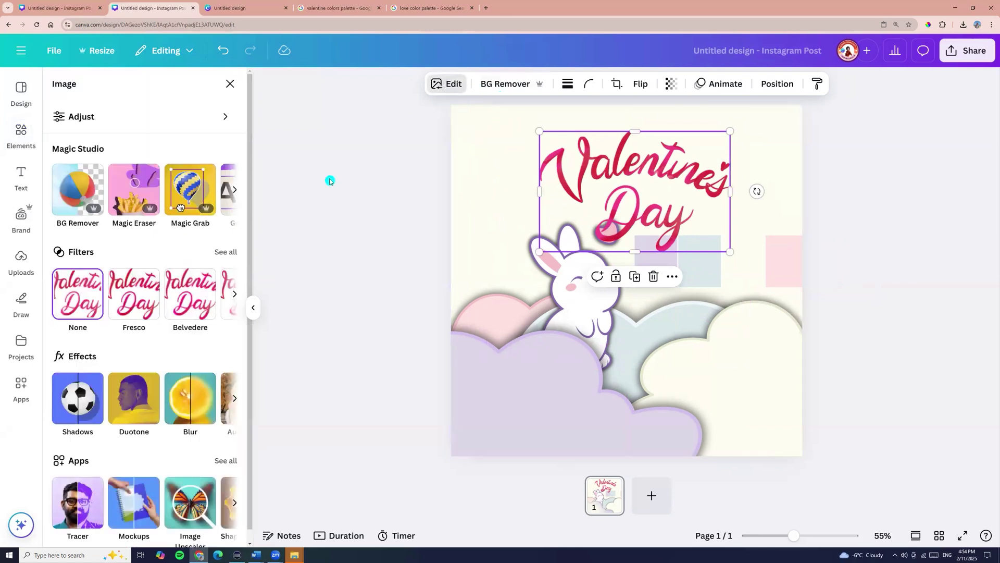
Step: Apply the Blush duotone effect to the "Valentine's Day" lettering
left_click(141, 405)
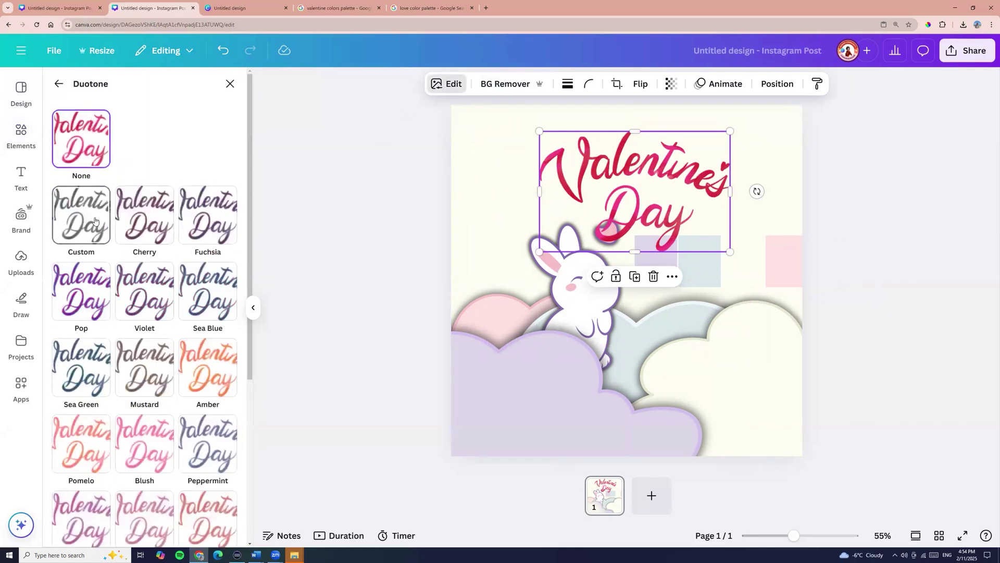
left_click(151, 443)
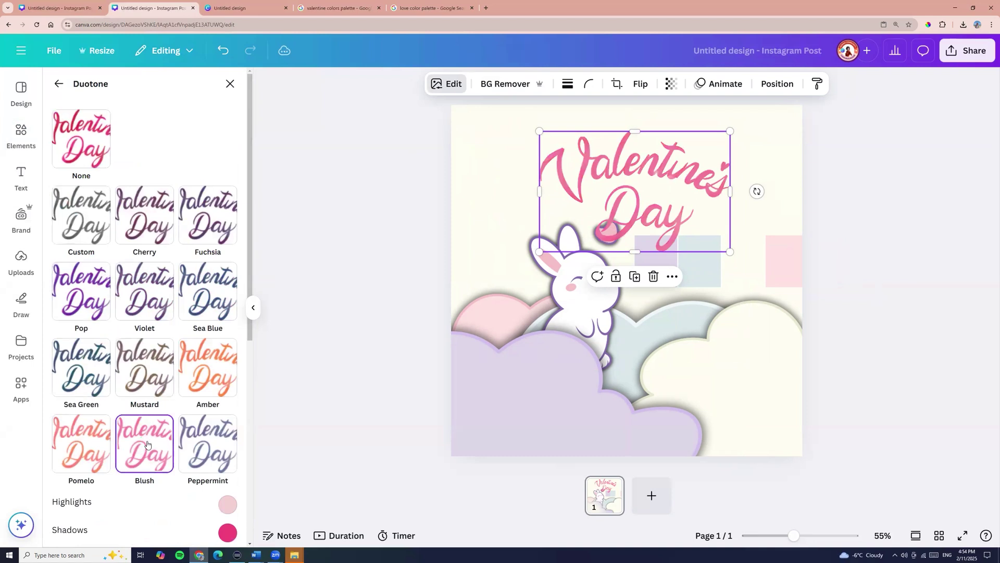
scroll(146, 445, "down", 3)
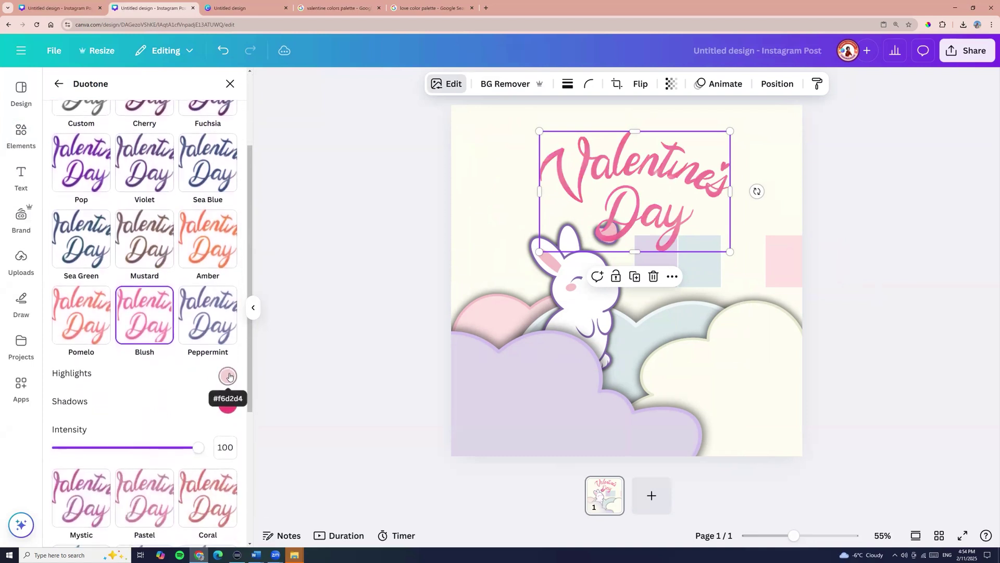
Step: Try the palette's pale pink #FEE2E2 for the duotone highlights and lavender #DCD5E8 for its shadows, and undo both colours
left_click(229, 377)
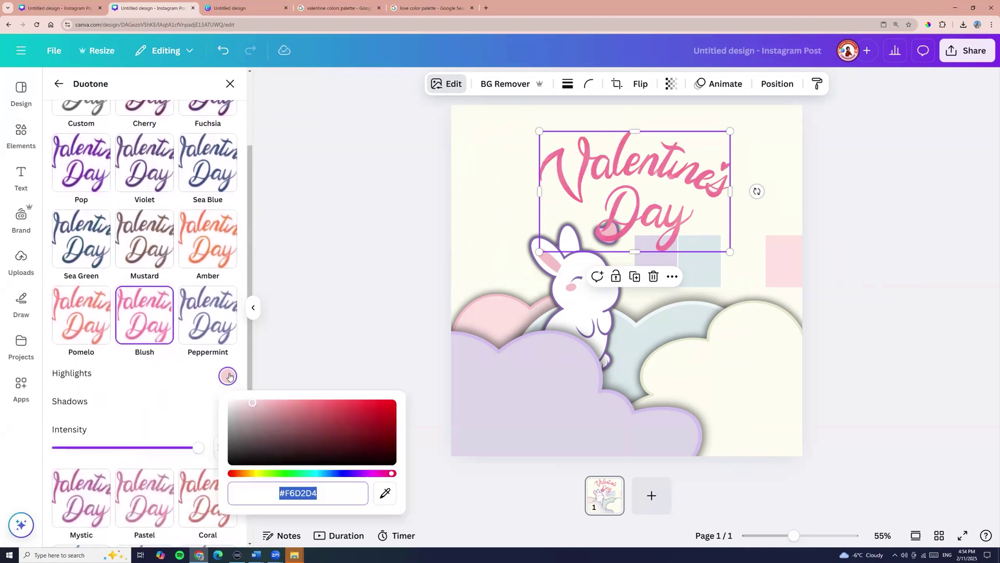
left_click(385, 494)
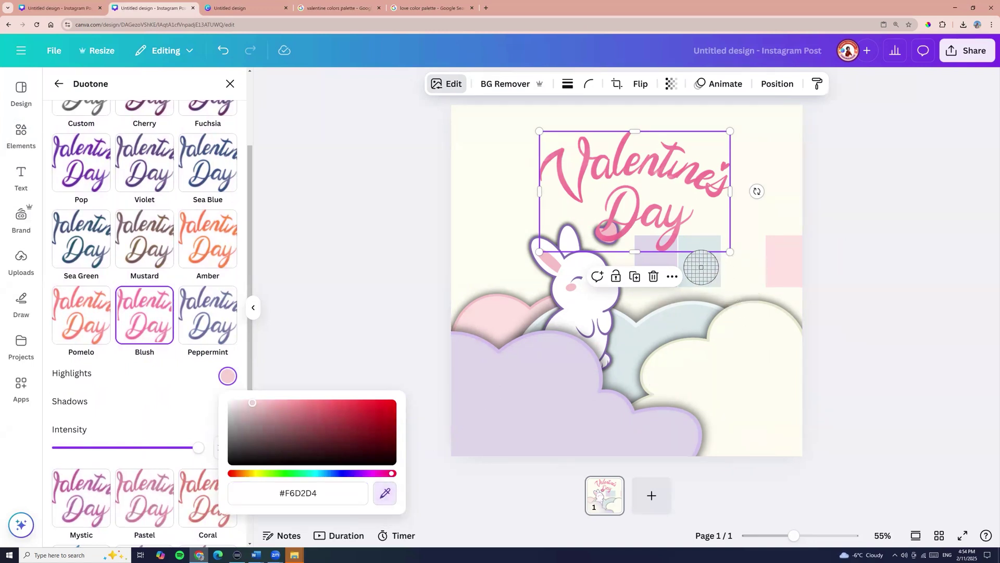
left_click(789, 268)
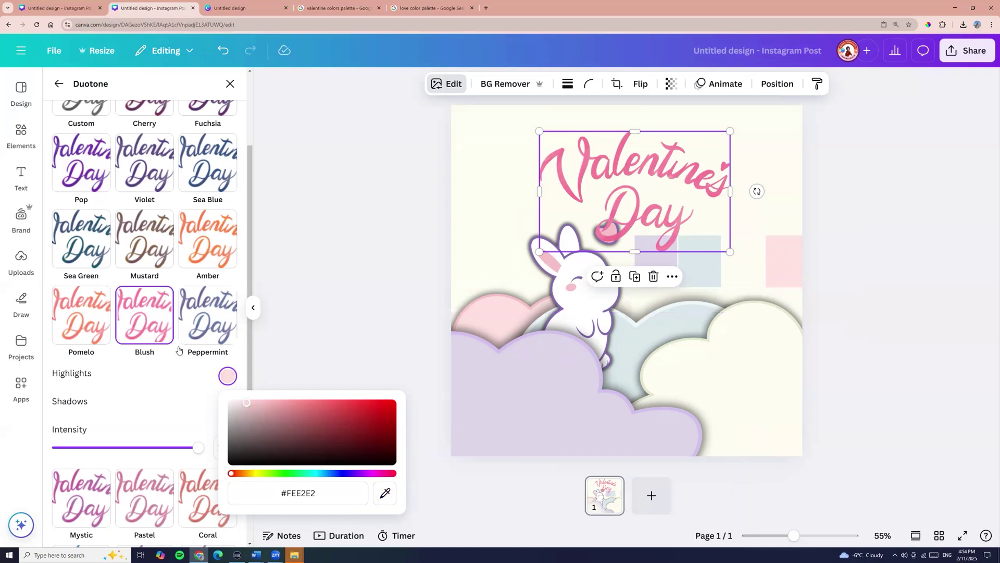
left_click(188, 398)
left_click(228, 404)
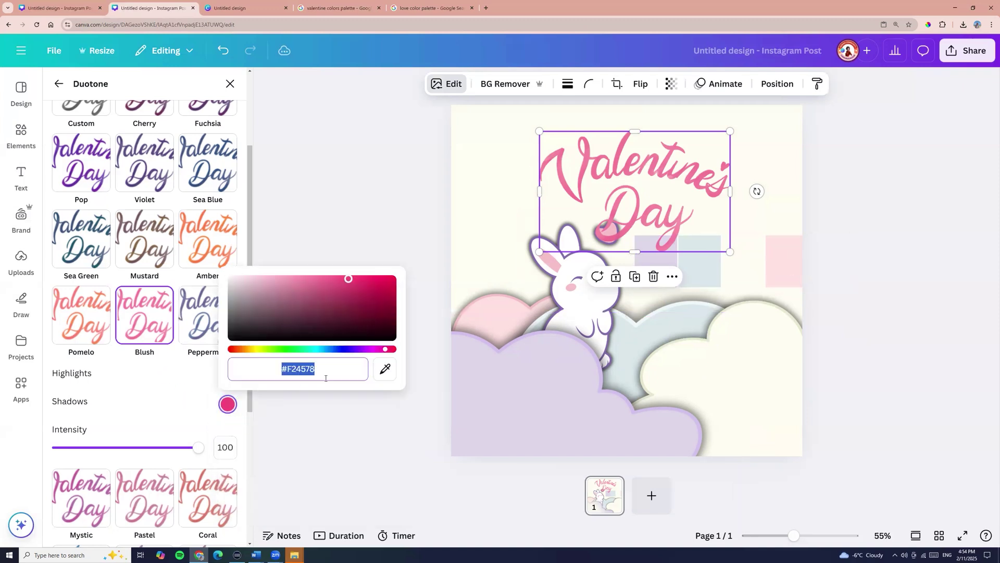
left_click(386, 369)
left_click(659, 263)
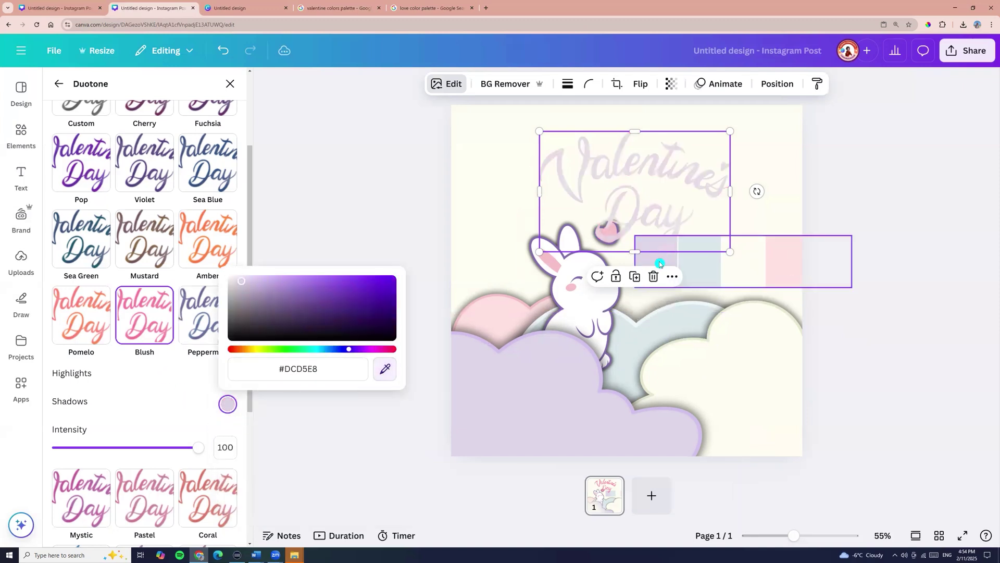
left_click(178, 397)
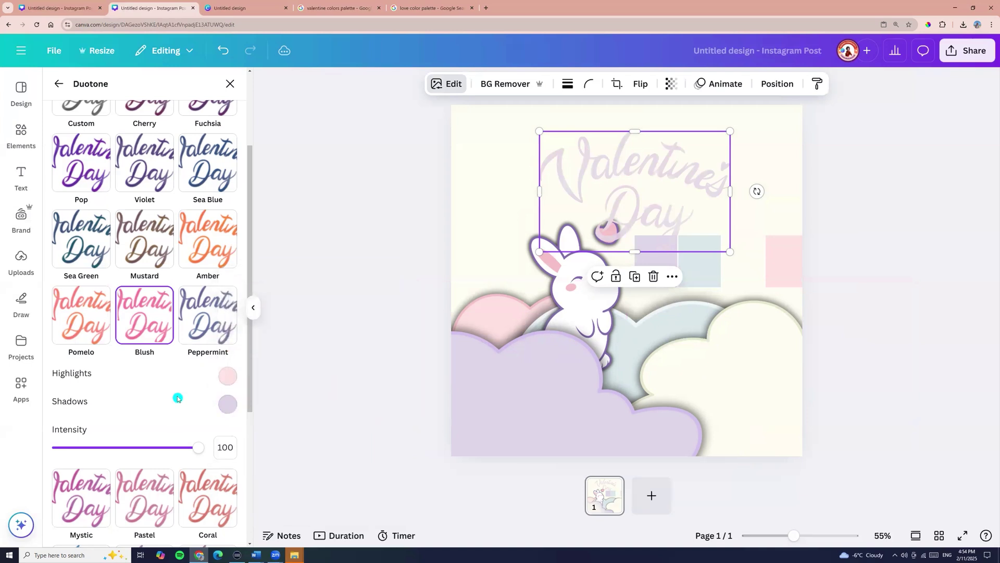
key("ctrl+z")
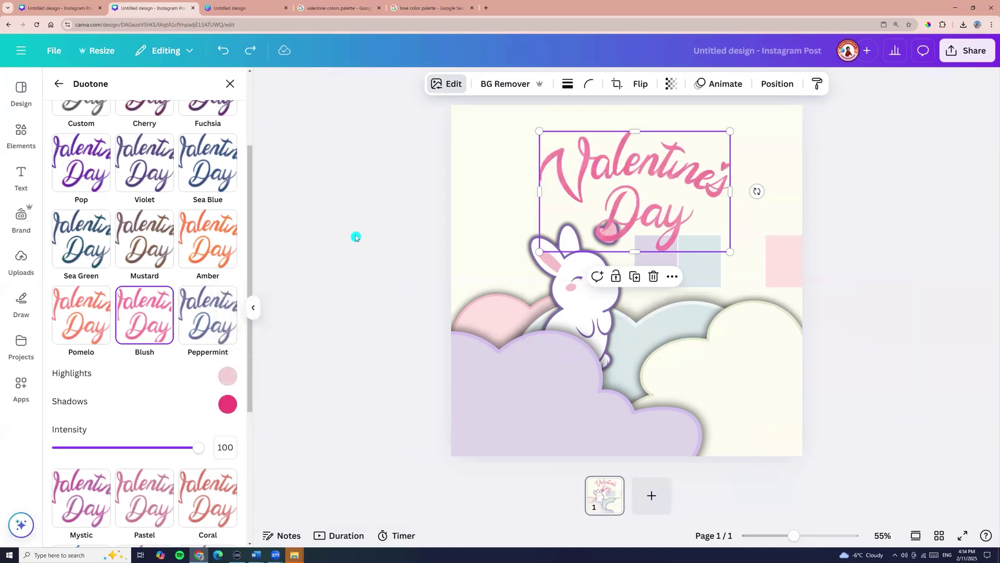
Step: Delete the colour palette strip beside the bunny
key("Escape")
left_click(752, 286)
mouse_move(766, 261)
left_mouse_down()
mouse_move(789, 252)
mouse_move(767, 256)
left_mouse_up()
key("Delete")
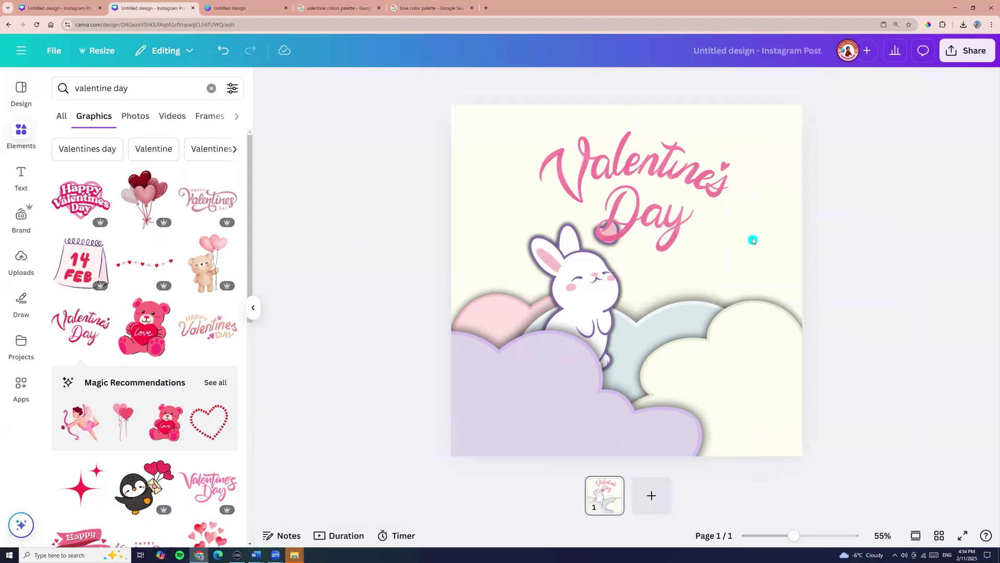
Step: Add a Glow shadow to the lettering with size 16, blur amount 18 and intensity 13
left_click(677, 187)
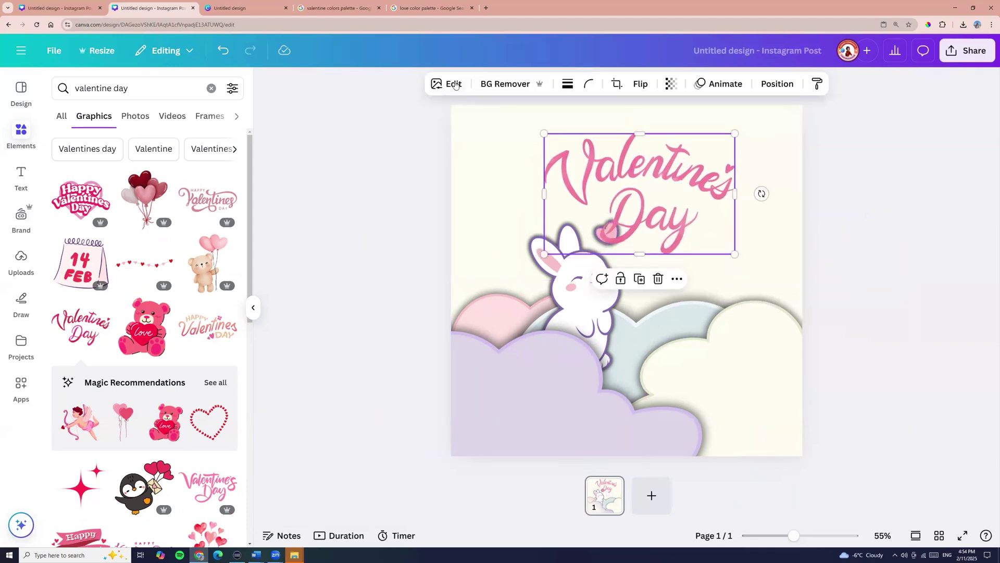
left_click(88, 398)
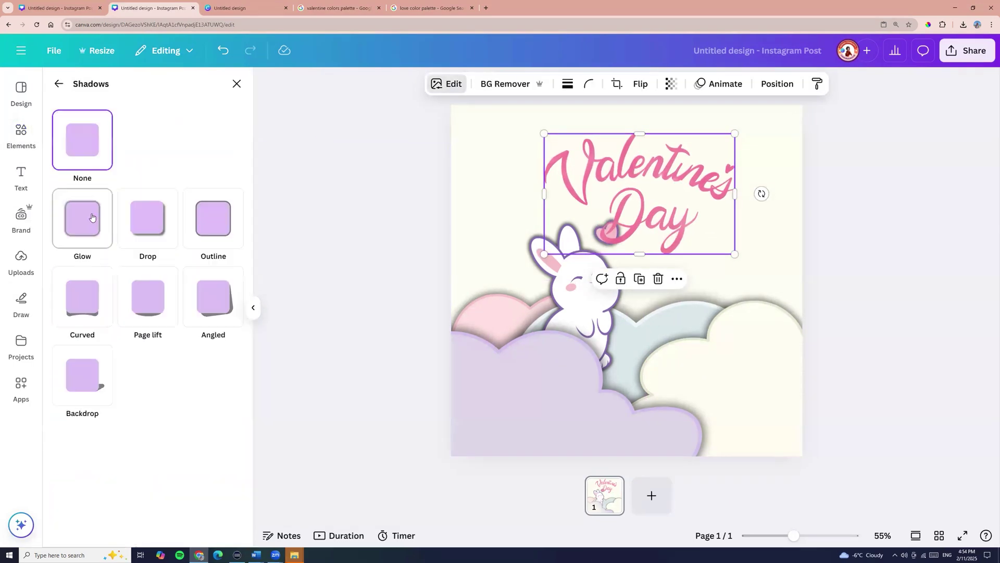
left_click(72, 211)
scroll(99, 459, "down", 1)
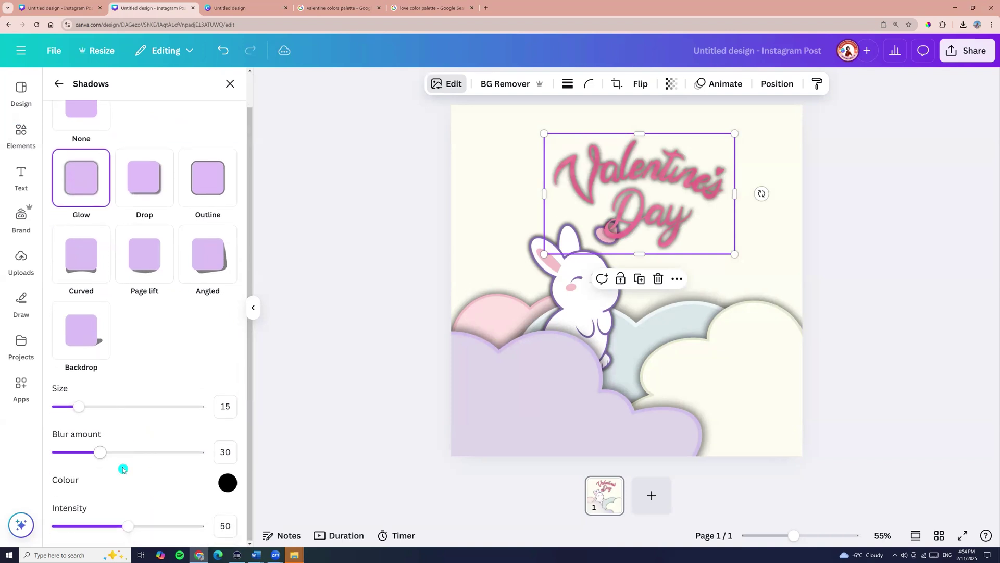
left_click_drag(124, 526, 90, 527)
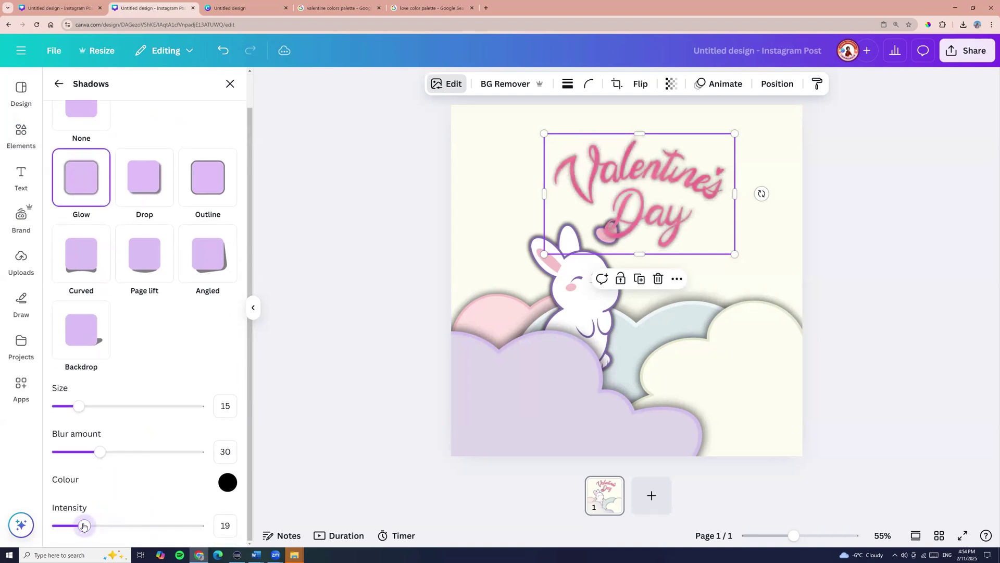
mouse_move(100, 452)
left_mouse_down()
mouse_move(79, 450)
mouse_move(183, 449)
mouse_move(84, 452)
left_mouse_up()
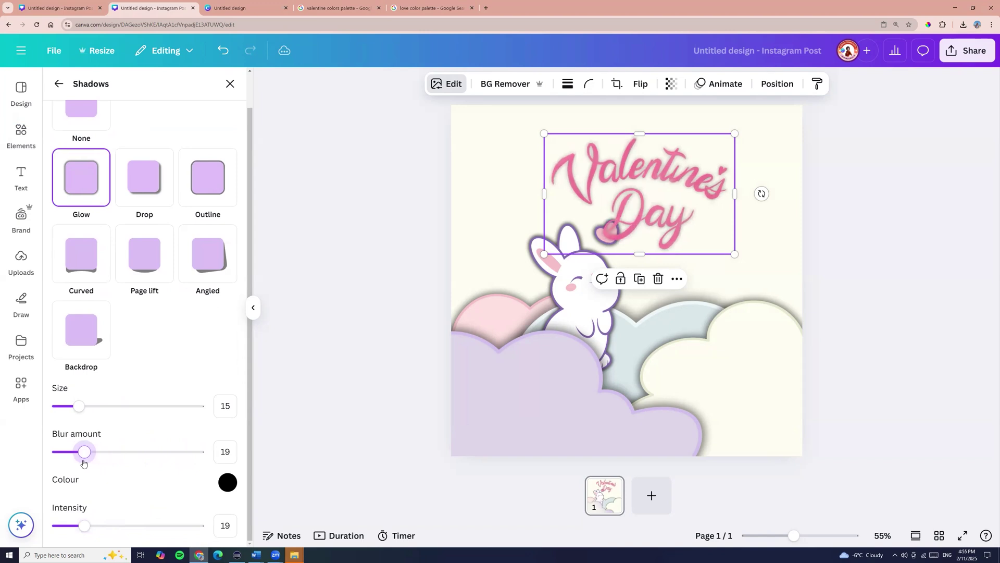
mouse_move(80, 411)
left_mouse_down()
mouse_move(67, 407)
mouse_move(197, 407)
mouse_move(77, 411)
left_mouse_up()
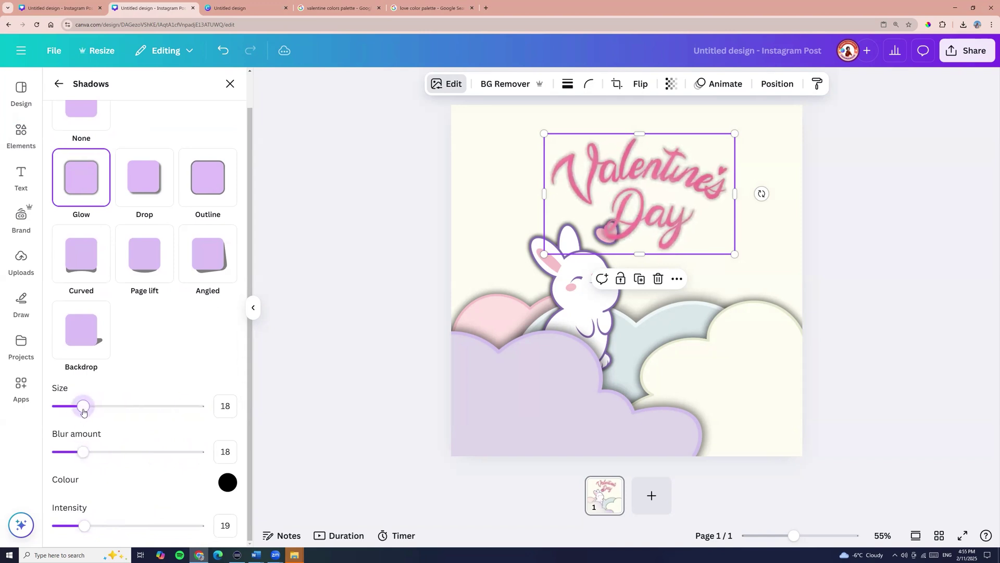
mouse_move(87, 527)
left_mouse_down()
mouse_move(72, 526)
mouse_move(196, 526)
mouse_move(72, 529)
left_mouse_up()
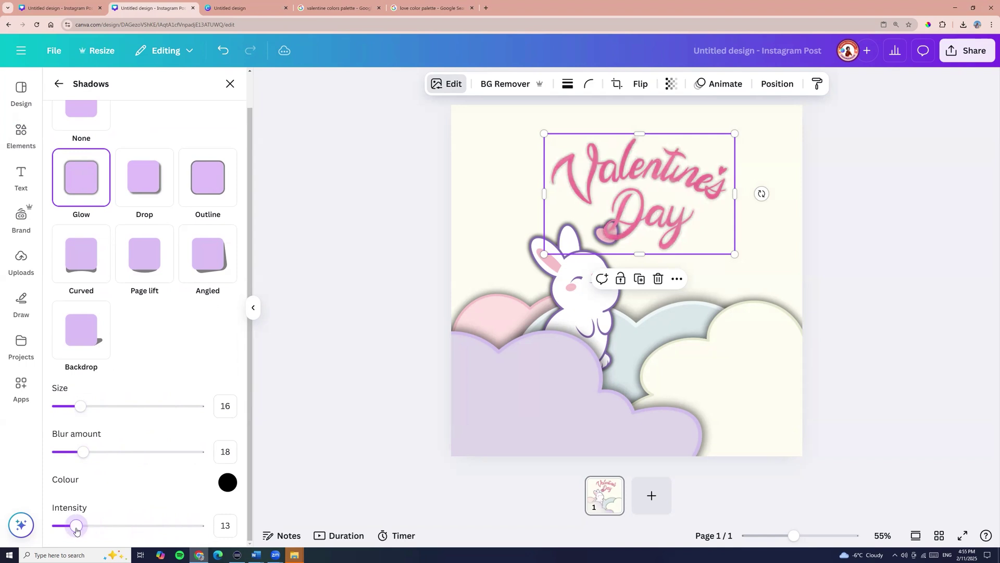
Step: Reorder the layers so the lettering sits directly behind the bunny and its heart
left_click(582, 228)
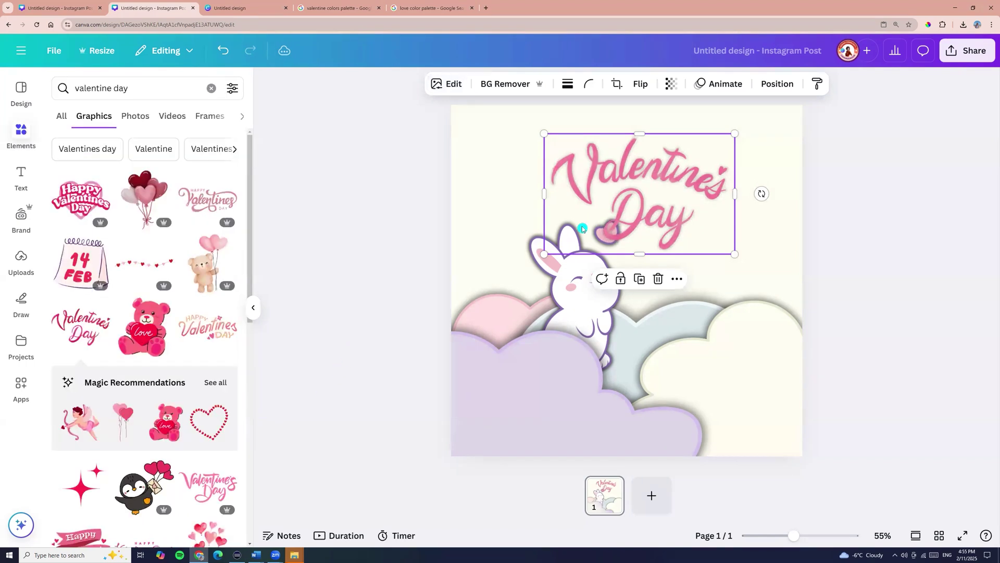
left_click(776, 82)
left_click_drag(136, 231, 136, 259)
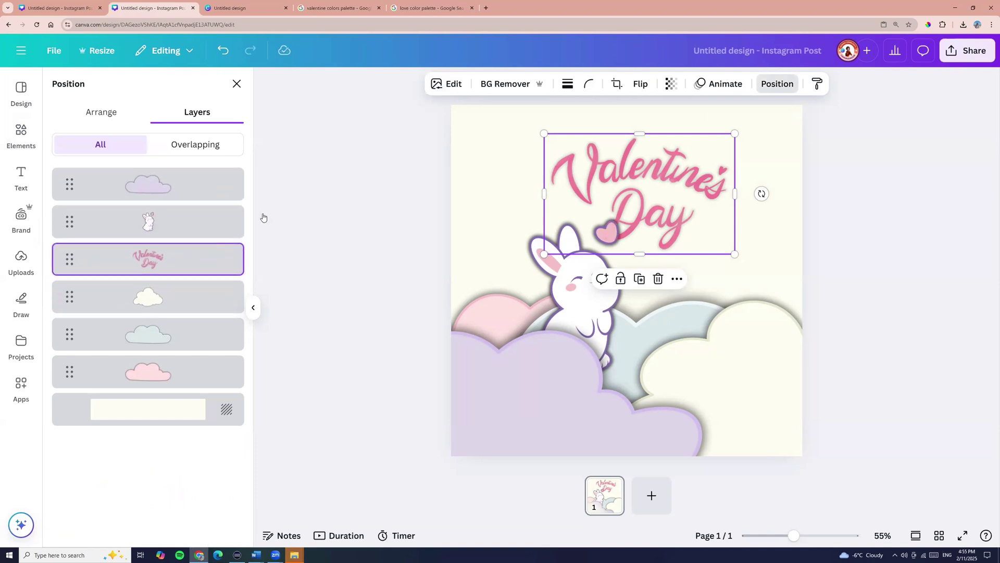
Step: Enlarge the lettering slightly and move it right, clear of the bunny's heart
left_click(586, 184)
left_click_drag(681, 183, 681, 182)
left_click_drag(544, 133, 539, 129)
left_click_drag(624, 168, 620, 169)
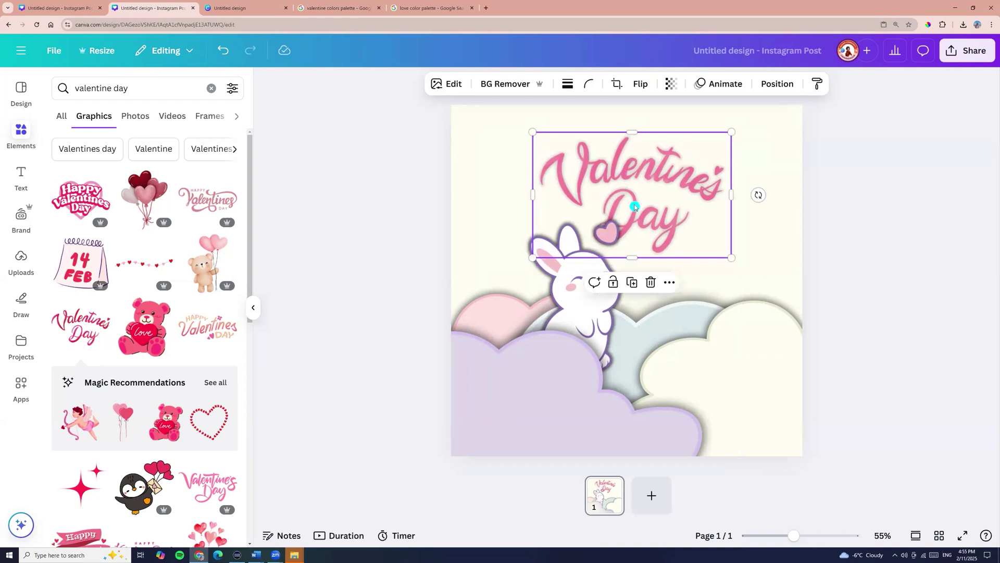
left_click_drag(653, 206, 680, 204)
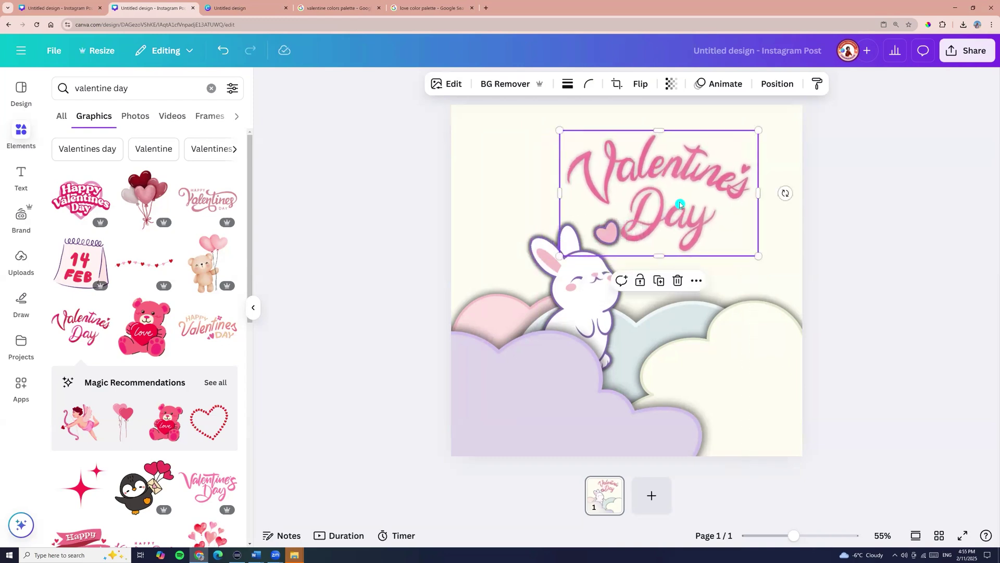
Step: Shift the bunny slightly left, and enlarge the lettering a little more beside the heart
left_click(599, 296)
left_click_drag(599, 295, 582, 294)
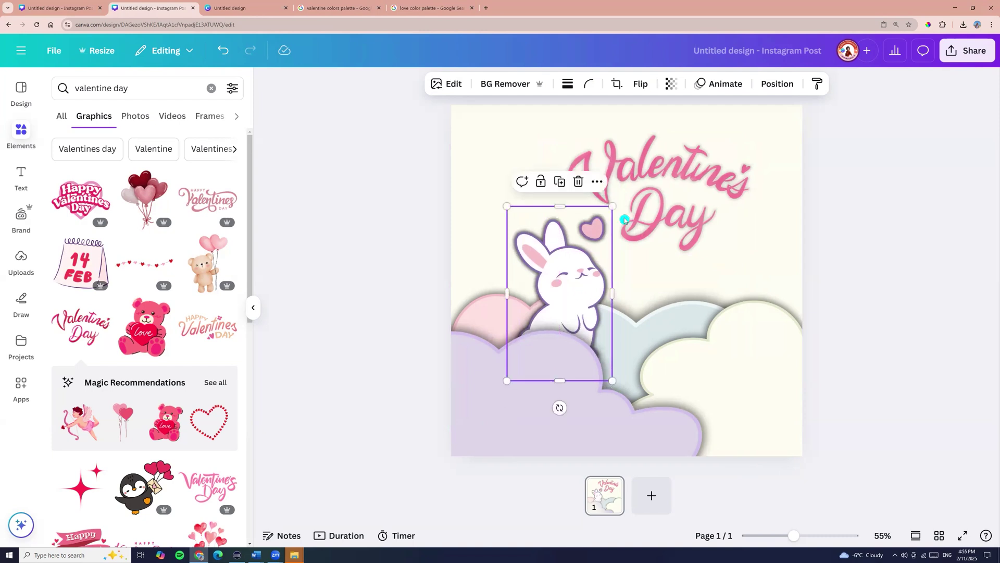
left_click(601, 162)
left_click_drag(559, 130, 553, 126)
left_click_drag(646, 186, 643, 188)
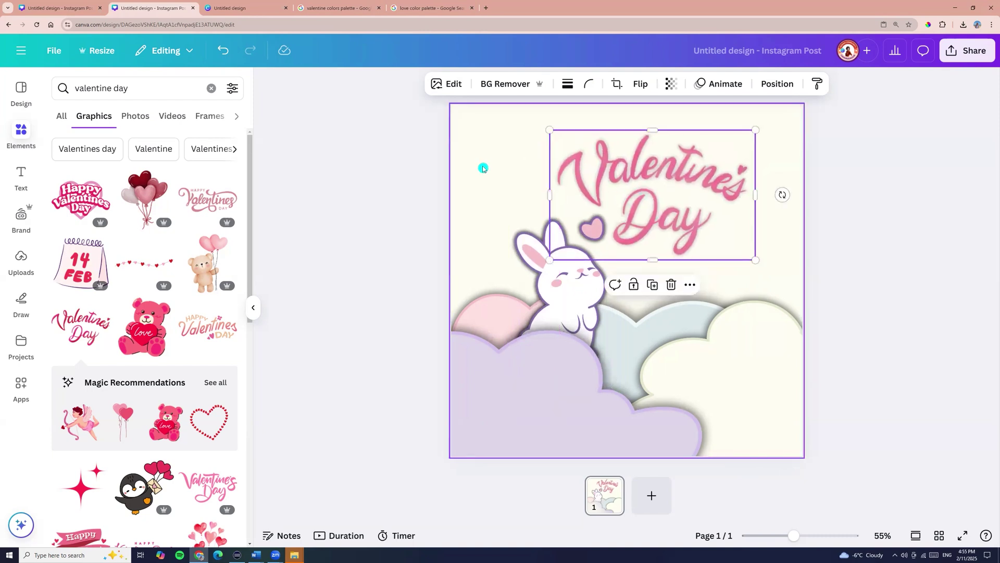
Step: Apply the Fresco filter to the lettering and change its duotone to a deeper purple-magenta
left_click(444, 84)
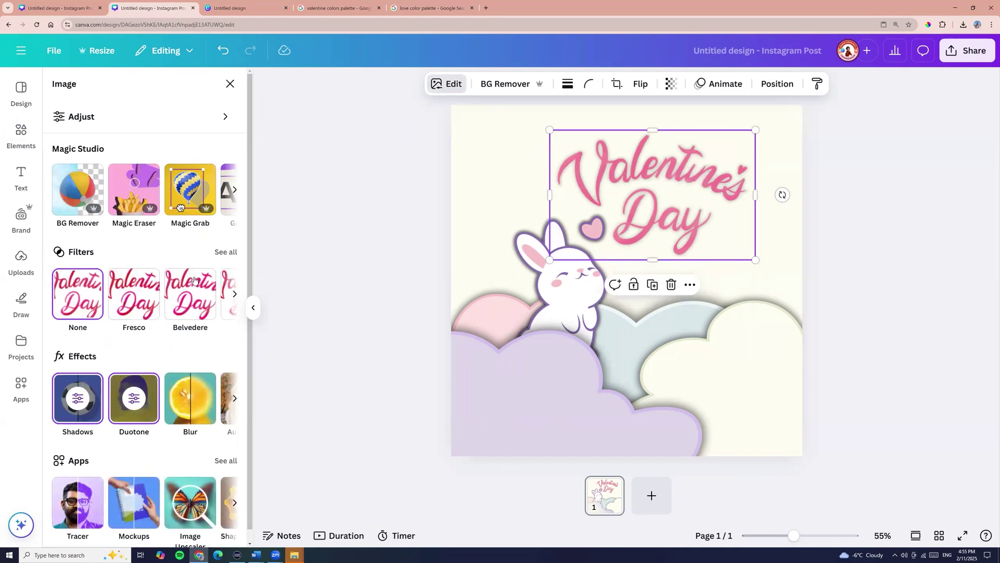
left_click(141, 310)
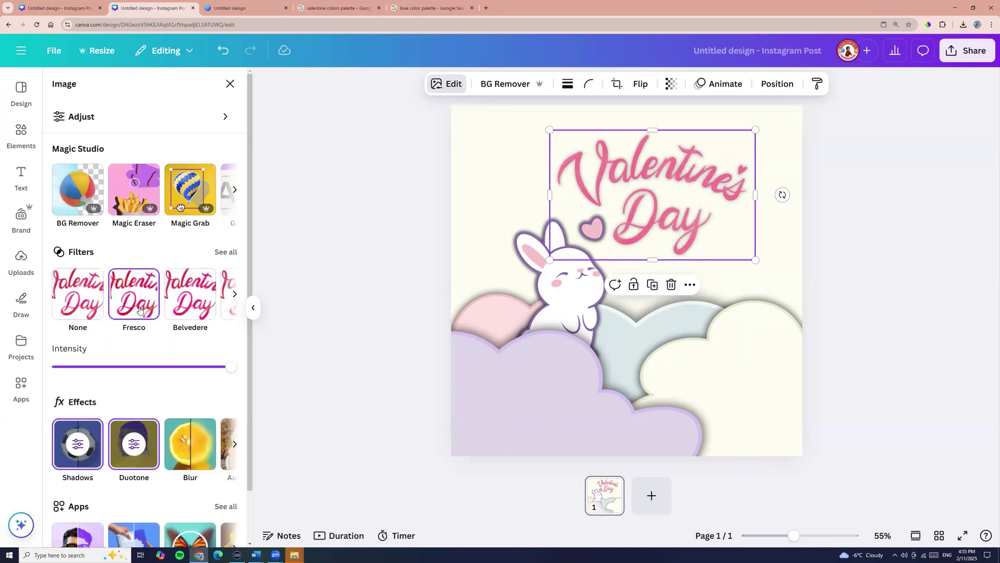
left_click(134, 457)
scroll(134, 313, "down", 2)
Step: Nudge the bunny up and left, and shift the cream cloud slightly left
left_click(672, 446)
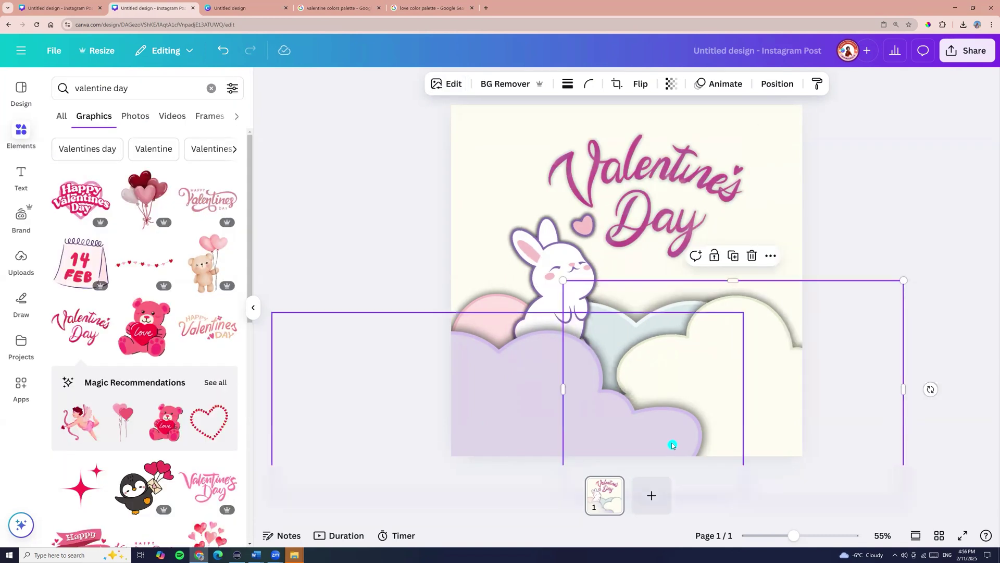
left_click(862, 231)
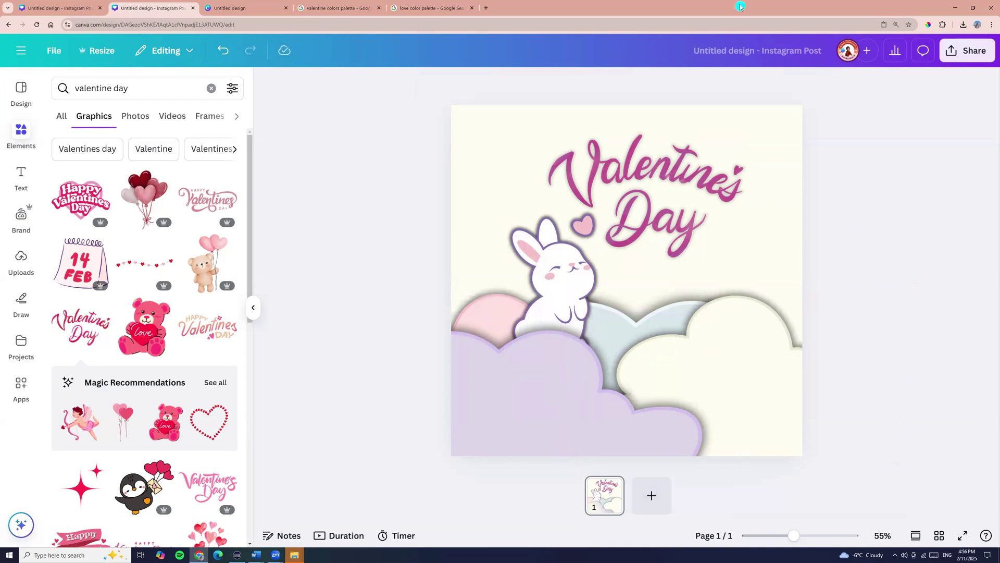
Step: Download the finished design as a PNG at 1,080 × 1,080 px
left_click(952, 62)
left_click(787, 279)
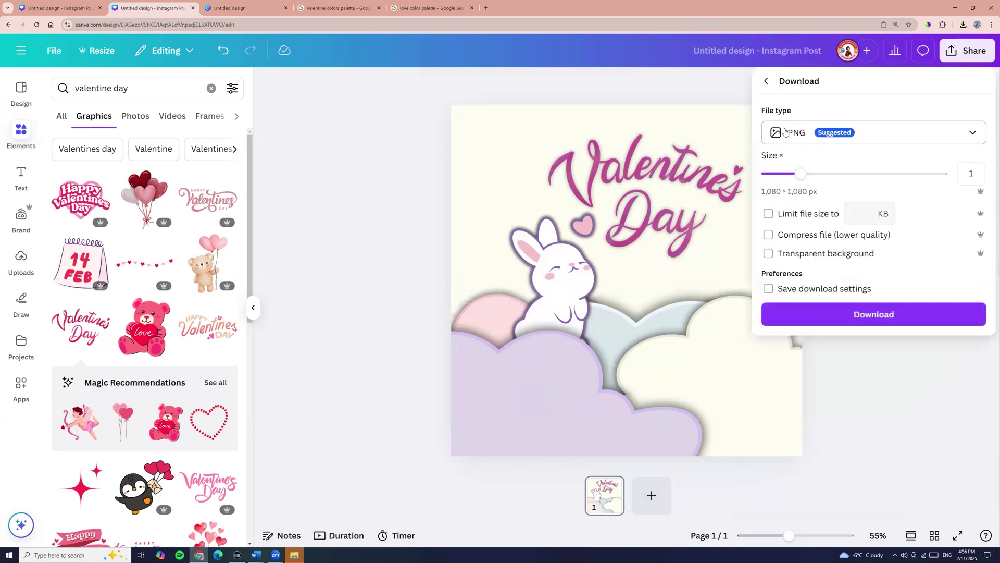
left_click(844, 315)
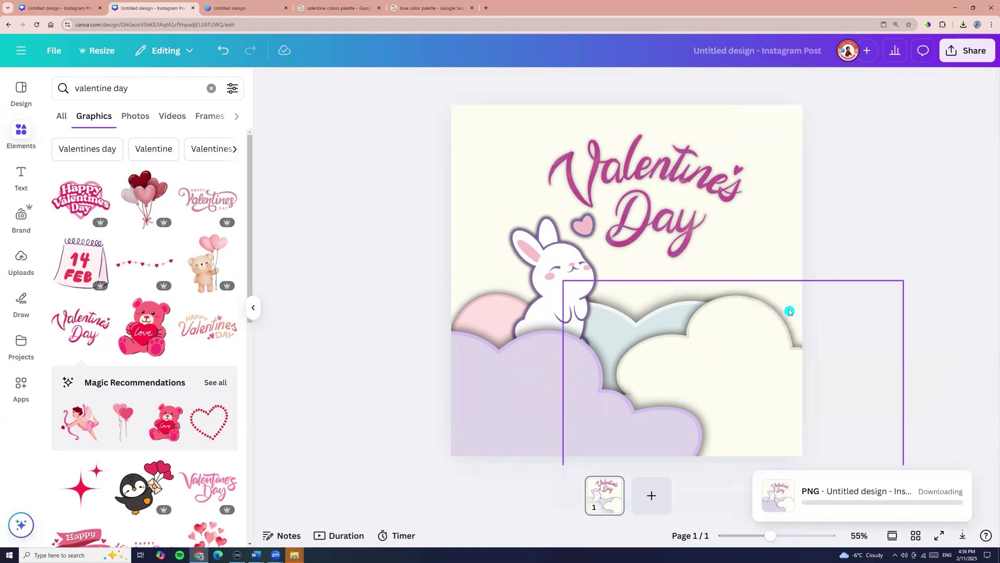
Step: Add a blank second page and place the downloaded "Untitled design (1).png" from the Downloads folder on it
left_click(652, 496)
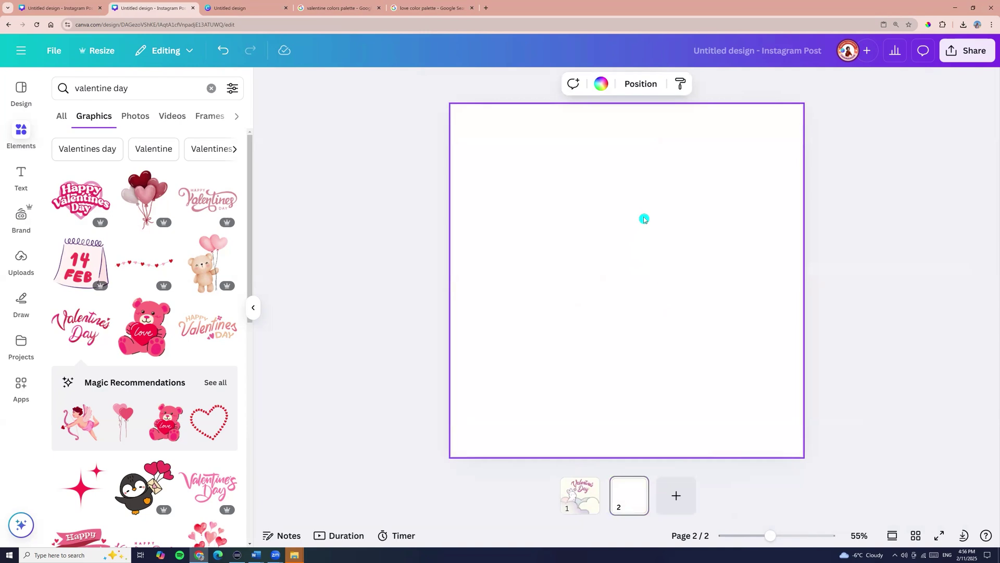
left_click(959, 26)
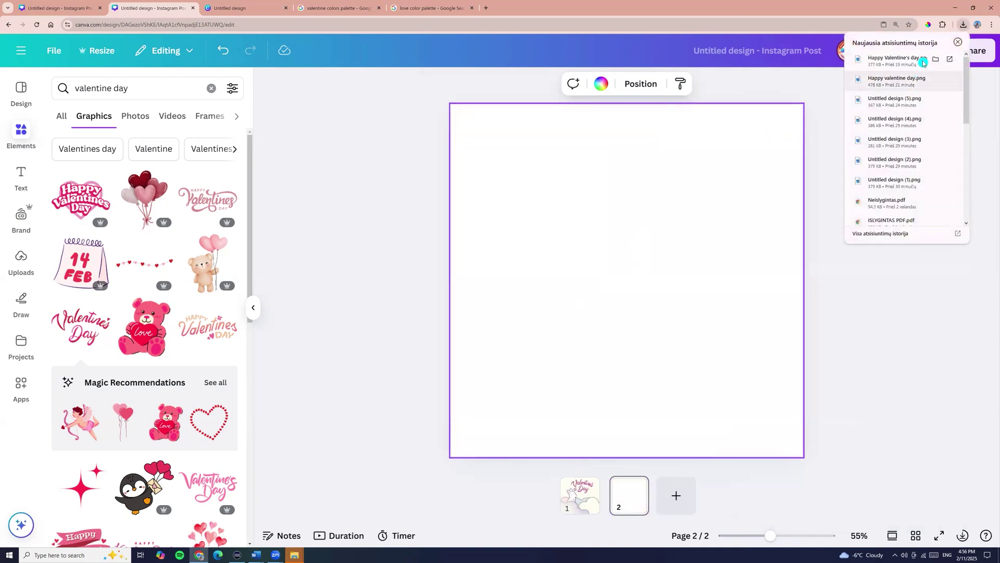
left_click(934, 61)
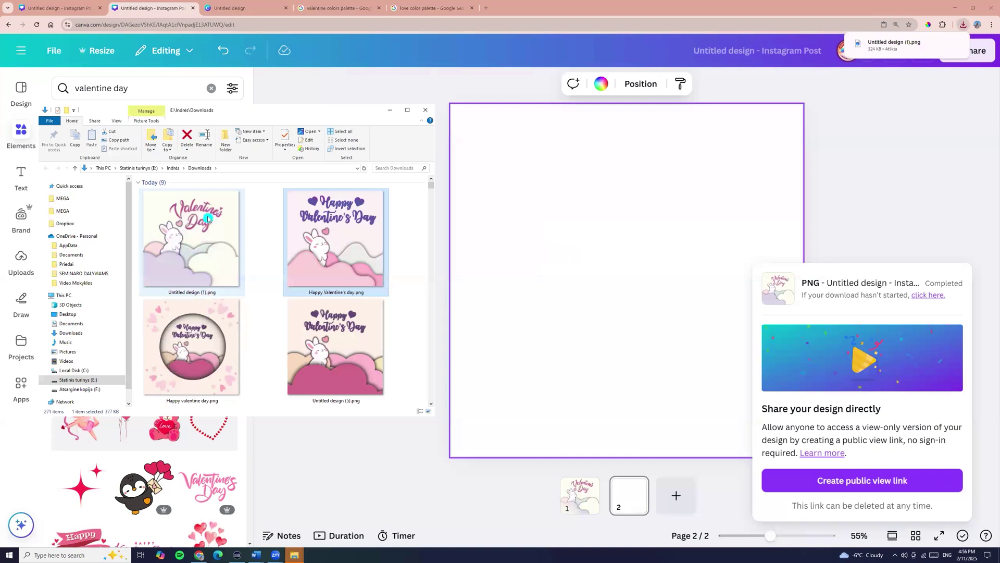
left_click_drag(186, 230, 582, 288)
left_click(512, 307)
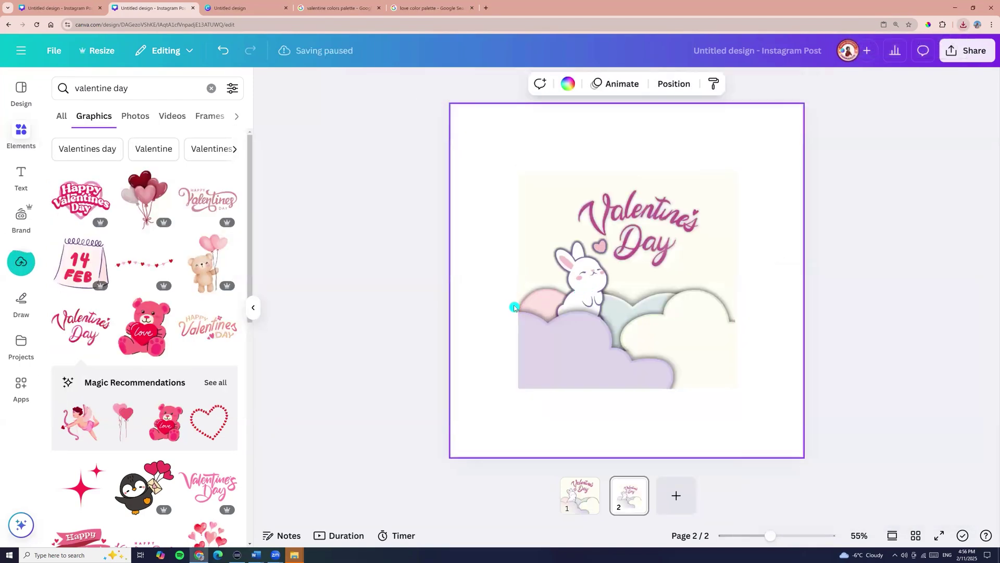
Step: Add a circular frame to page 2 and fill it with the Valentine's design image
left_click(23, 136)
scroll(138, 318, "down", 20)
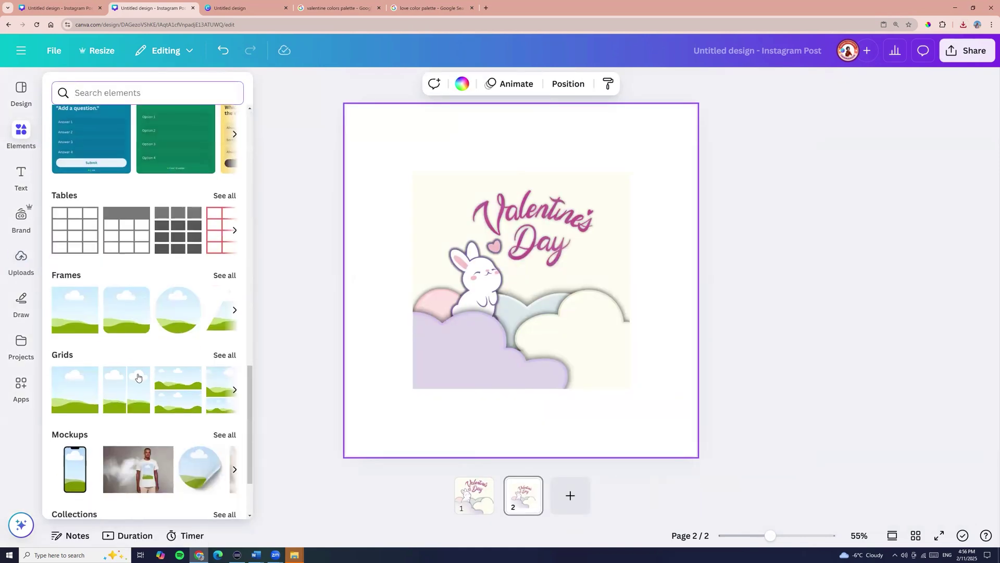
left_click(191, 295)
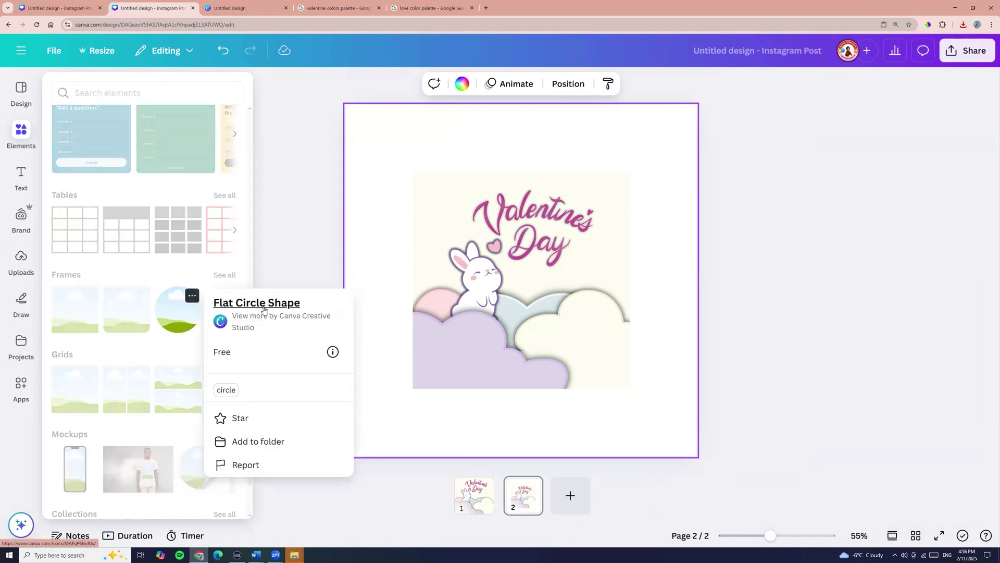
left_click(178, 310)
left_click(177, 310)
left_click_drag(506, 254, 593, 253)
Step: Enlarge the circular framed image to about two thirds of the page width and centre it on the page
left_click_drag(456, 238, 506, 285)
left_click_drag(575, 204, 627, 155)
mouse_move(520, 250)
left_mouse_down()
mouse_move(536, 253)
mouse_move(531, 262)
left_mouse_up()
Step: Search the graphics for "raund shadow" and add the circular inner shadow with an evenly dark rim
left_click(21, 133)
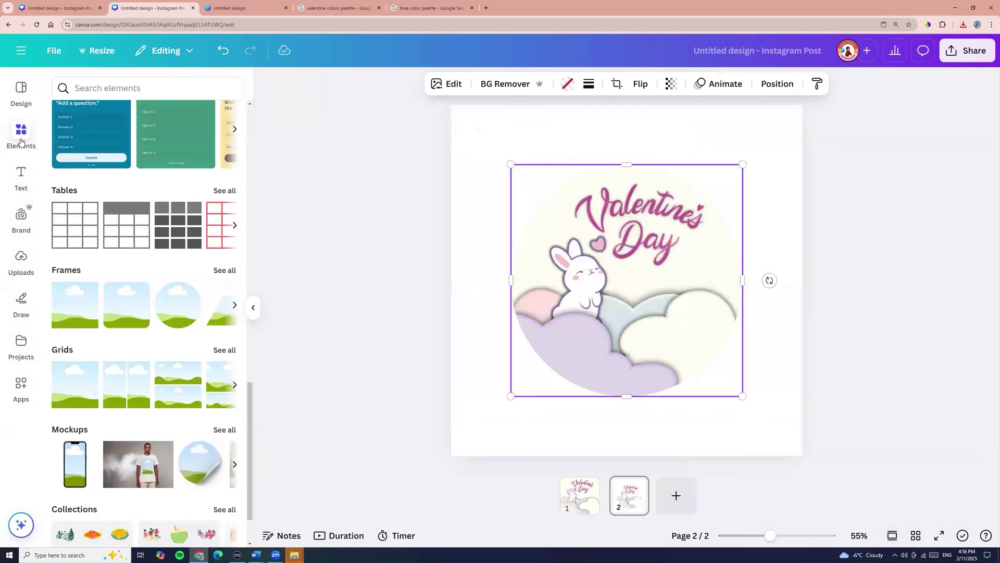
left_click(95, 91)
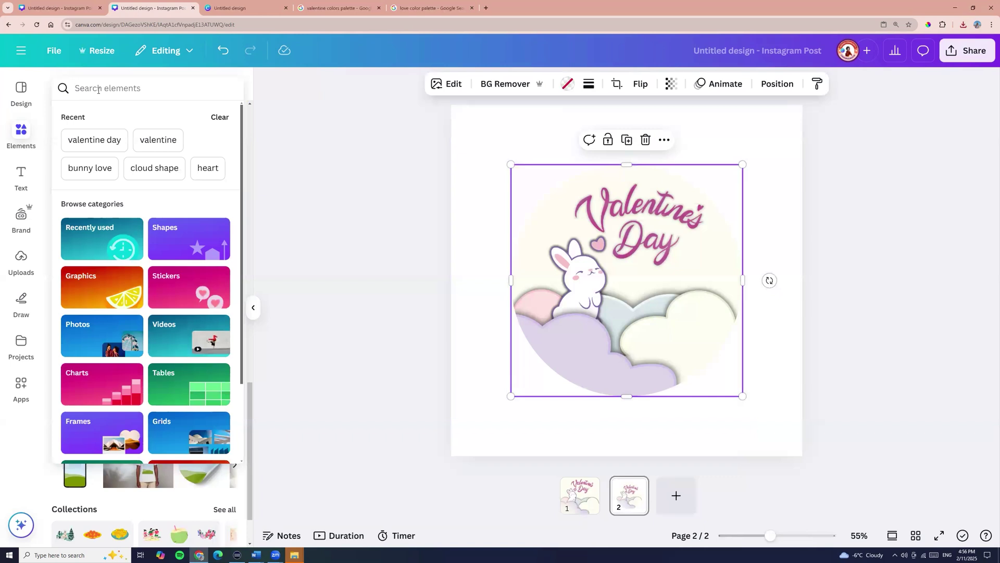
type("raund shadow")
key("Return")
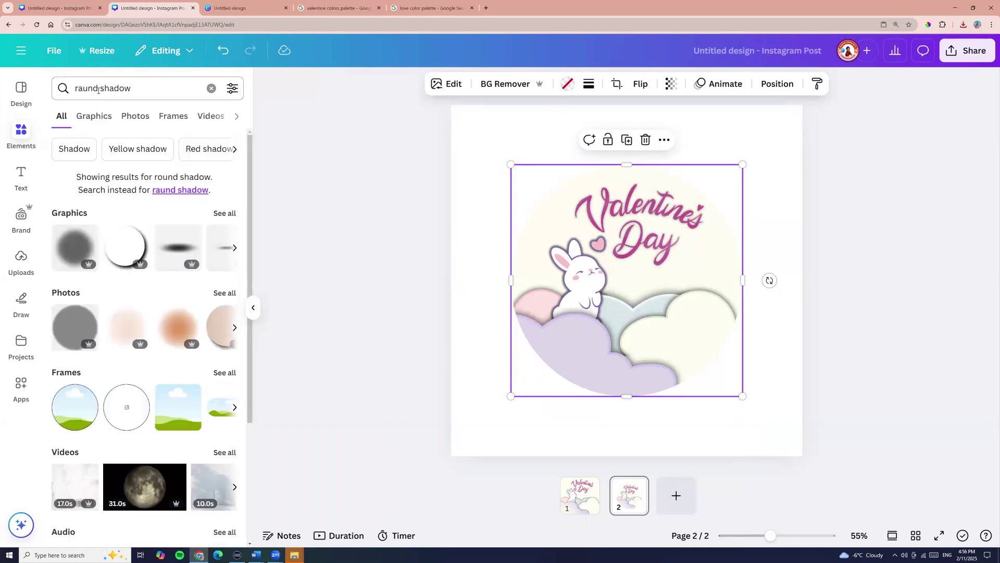
left_click(99, 122)
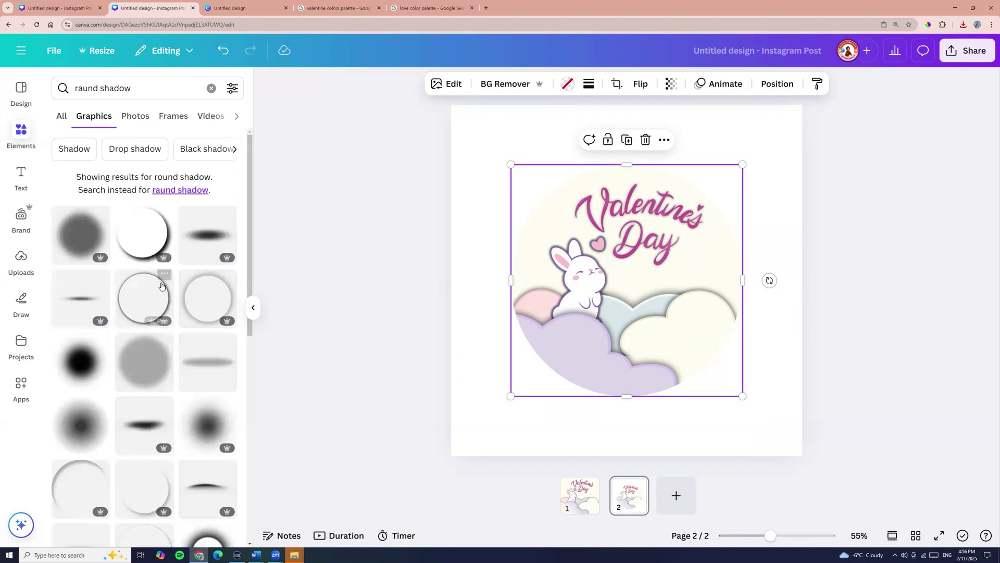
scroll(176, 286, "down", 5)
scroll(156, 297, "down", 1)
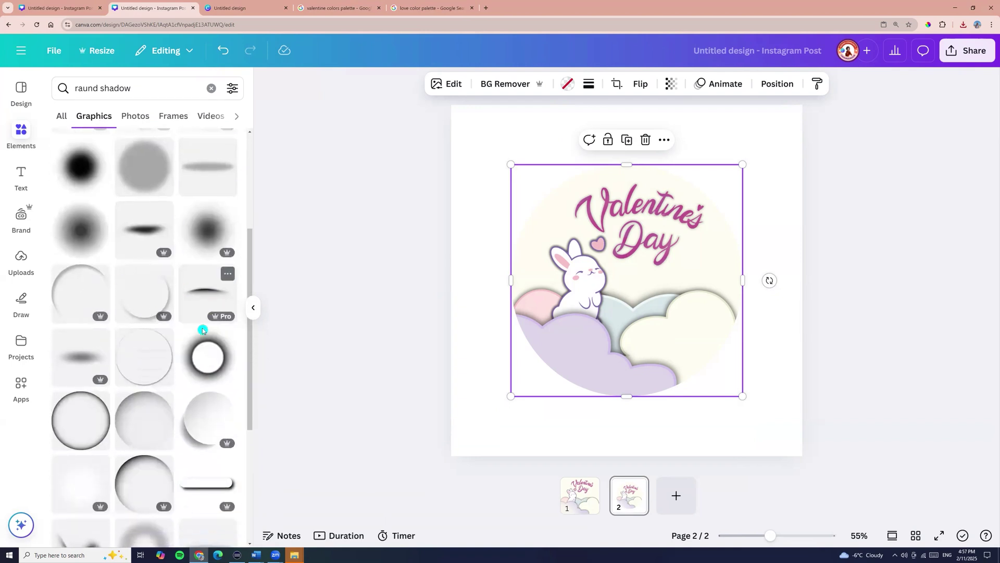
scroll(150, 348, "down", 1)
scroll(150, 348, "down", 1)
left_click(162, 326)
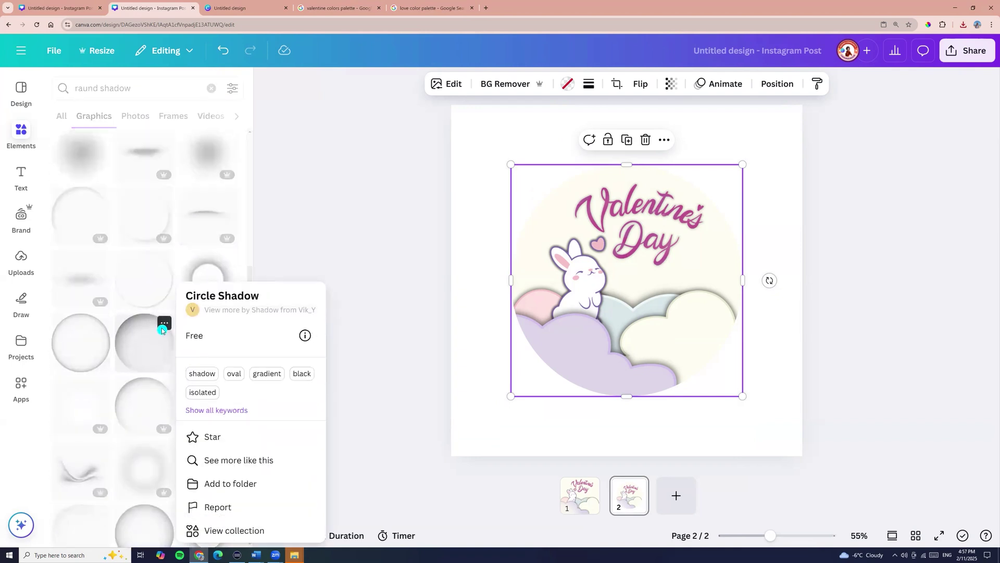
left_click(139, 341)
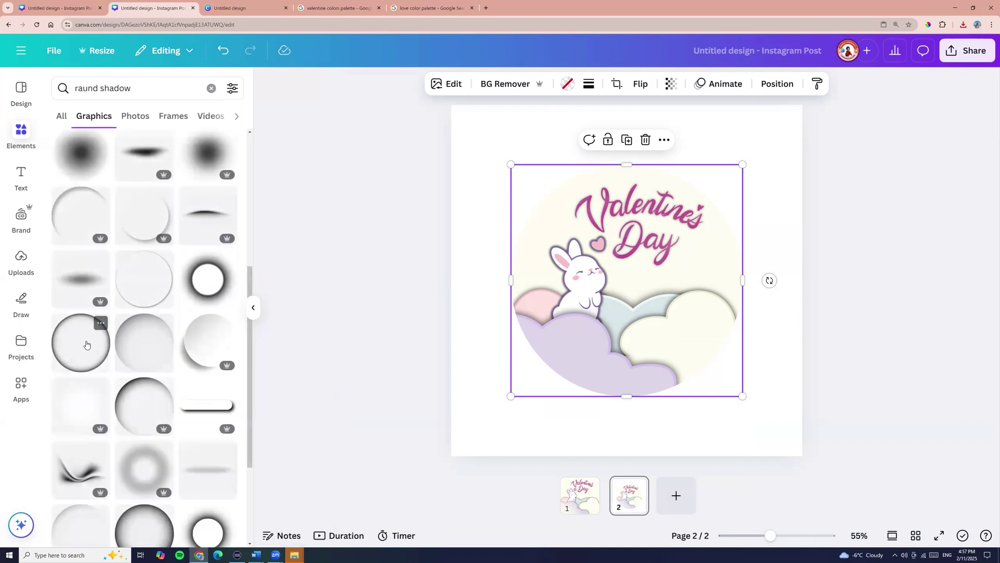
left_click(86, 344)
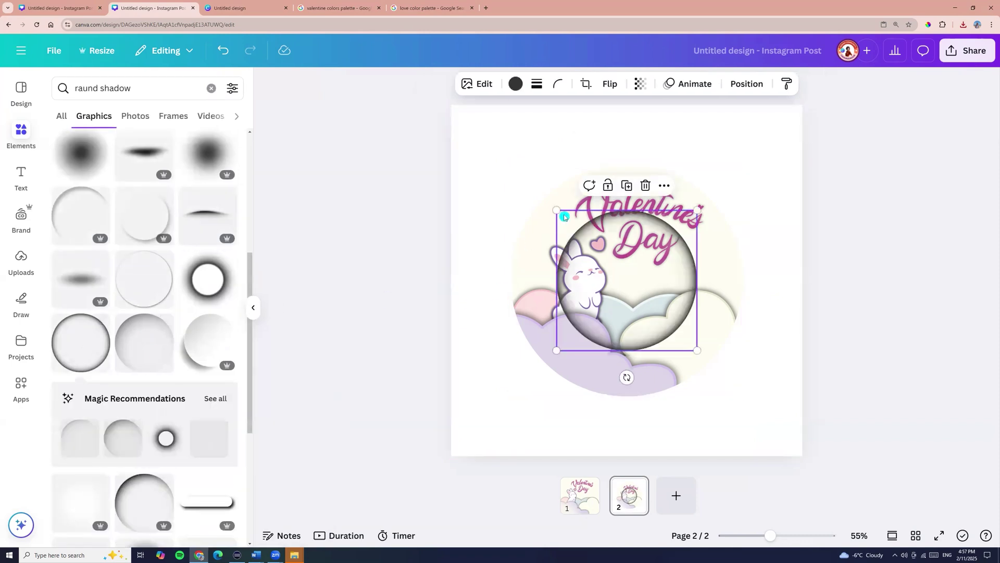
Step: Enlarge the circular shadow to about 713 × 713 so it exactly covers the round framed image
left_click_drag(556, 210, 514, 169)
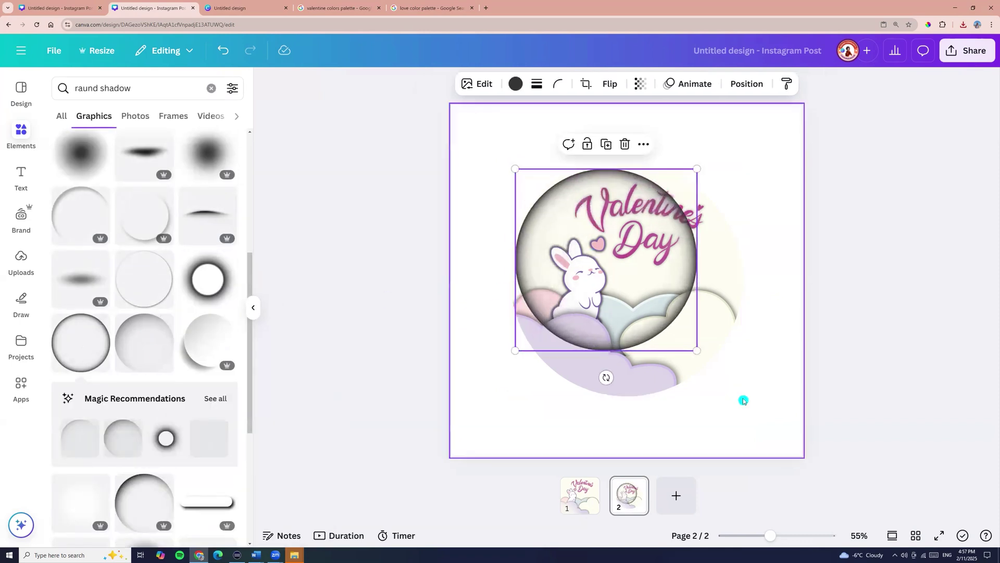
left_click_drag(712, 364, 758, 409)
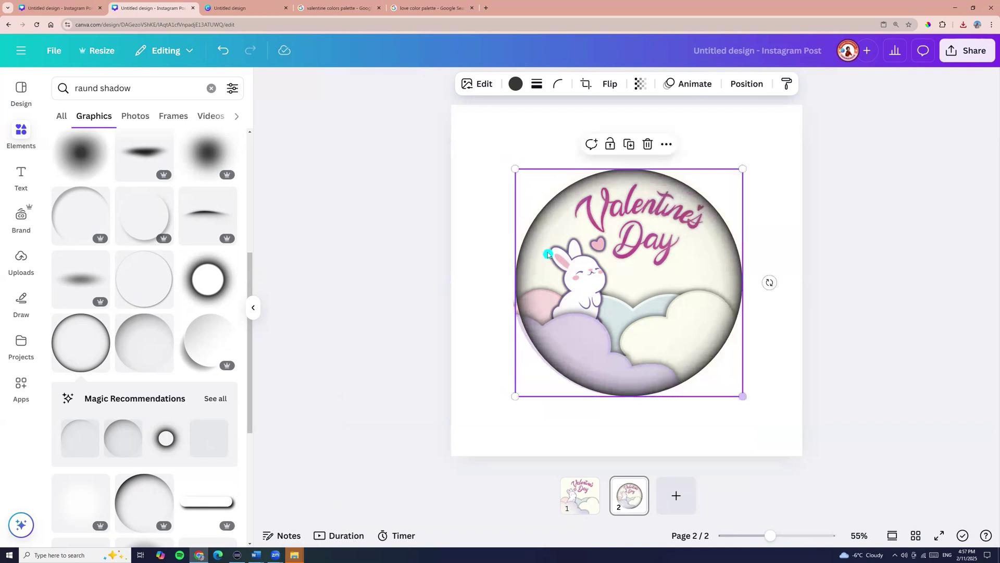
left_click_drag(519, 172, 511, 166)
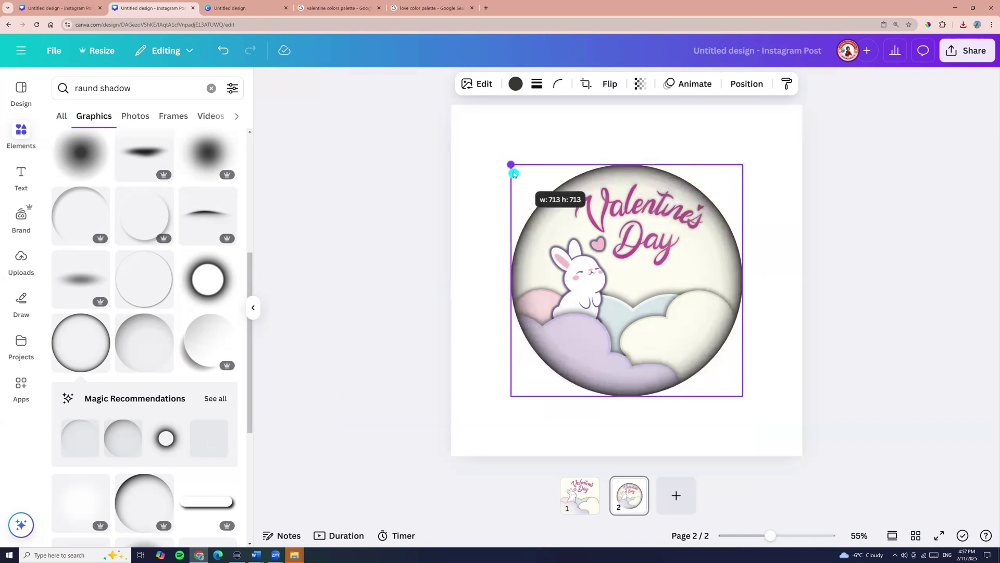
Step: Group the circular shadow with the round framed image
left_click(398, 216)
left_click_drag(384, 231, 733, 373)
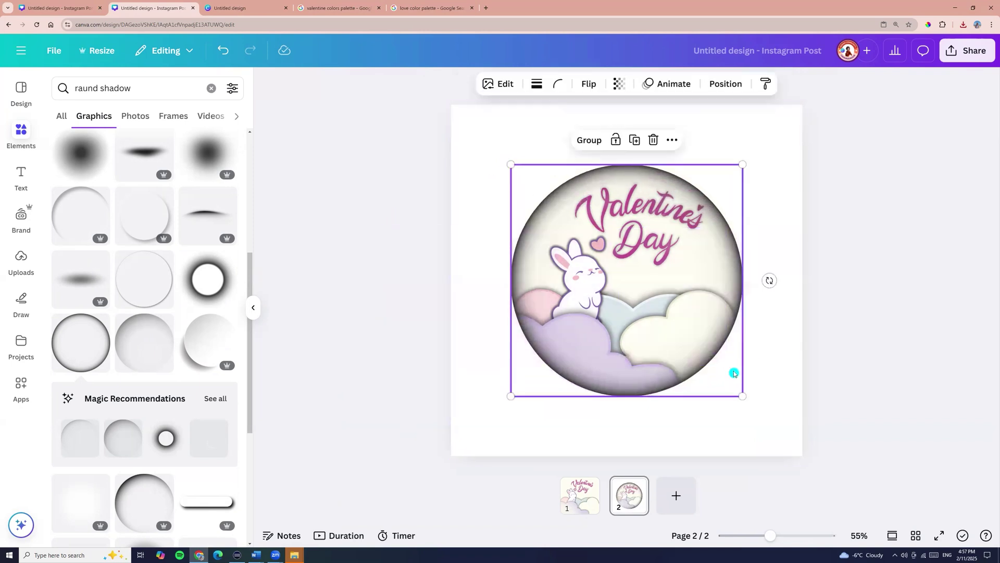
left_click(588, 140)
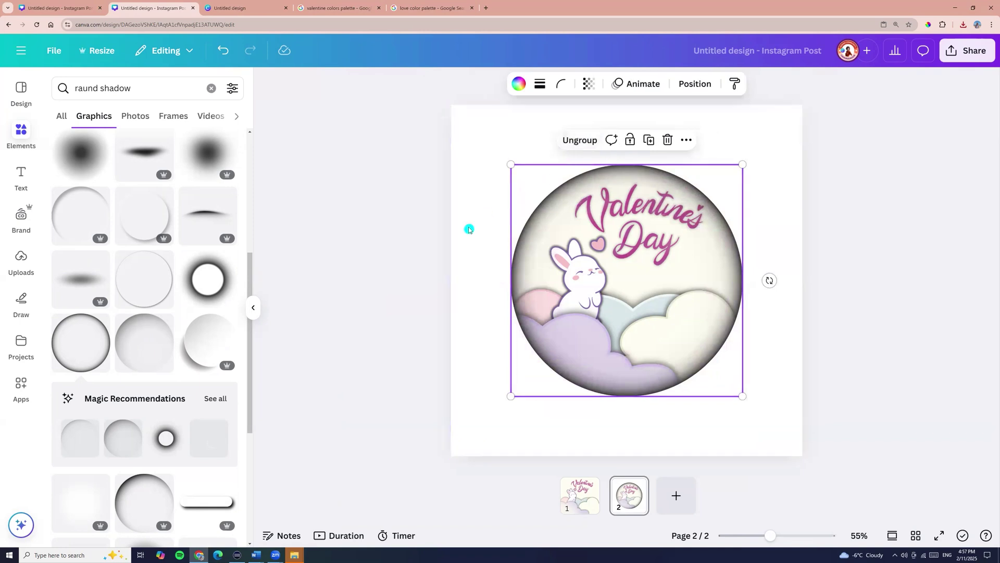
left_click(454, 240)
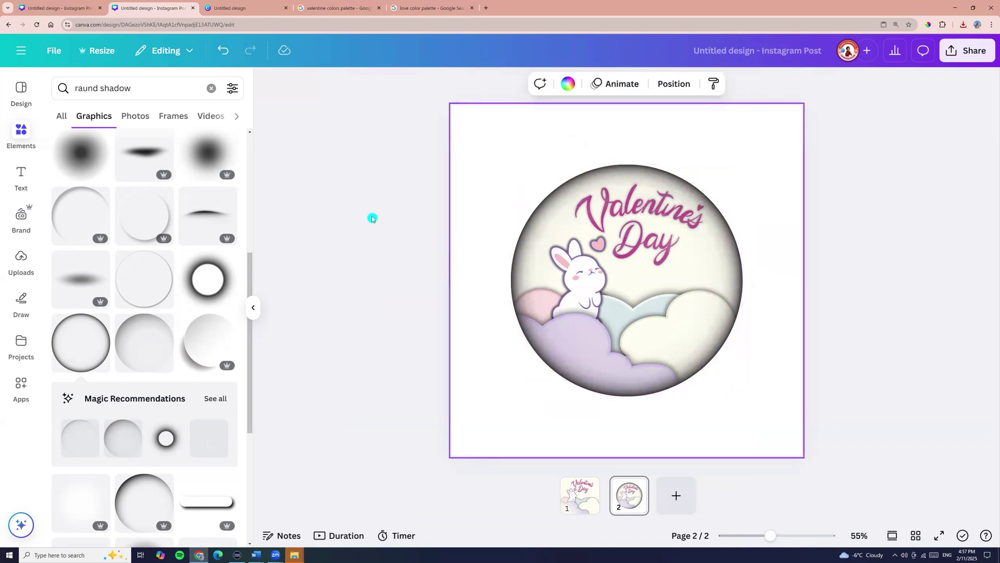
Step: Search the graphics for "heart" and add the free cluster of scattered light-pink hearts to page 2
left_click(19, 134)
left_click(92, 93)
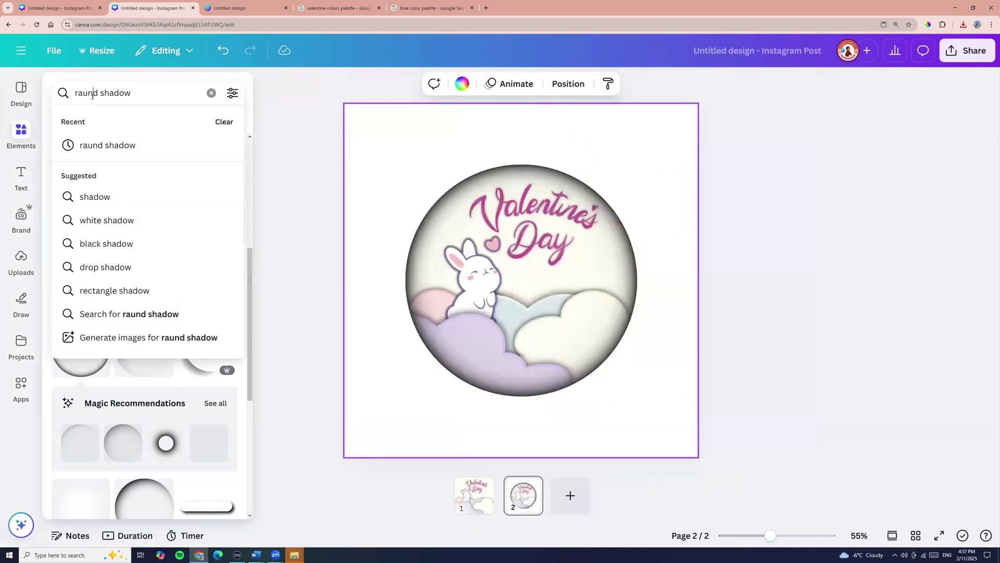
key("BackSpace")
type("heart")
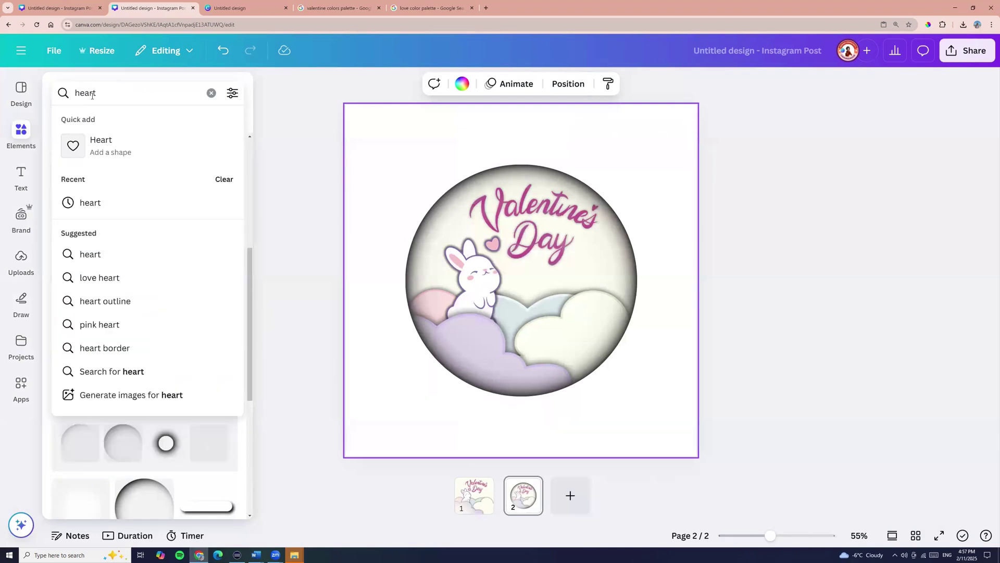
key("Return")
left_click(94, 131)
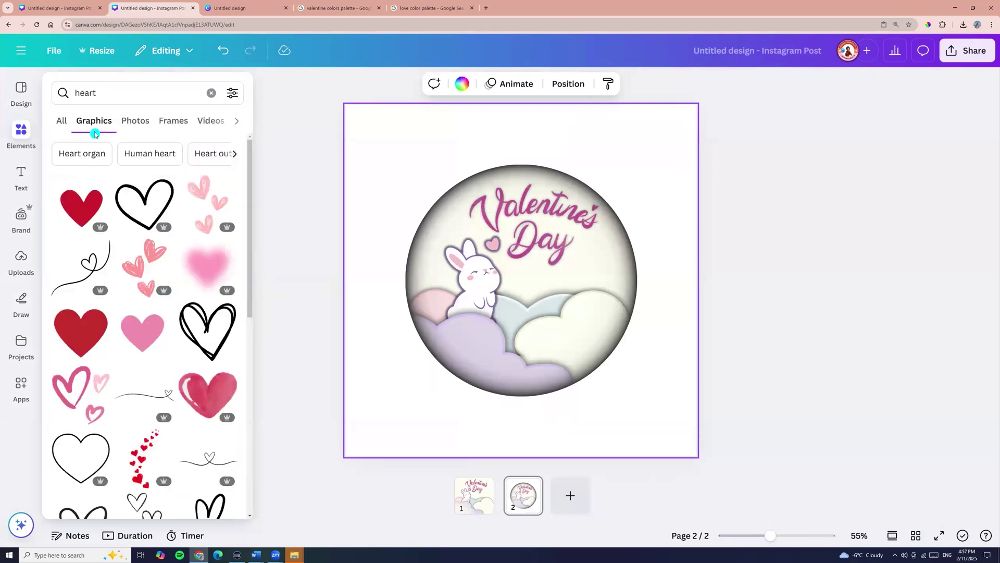
scroll(153, 258, "down", 5)
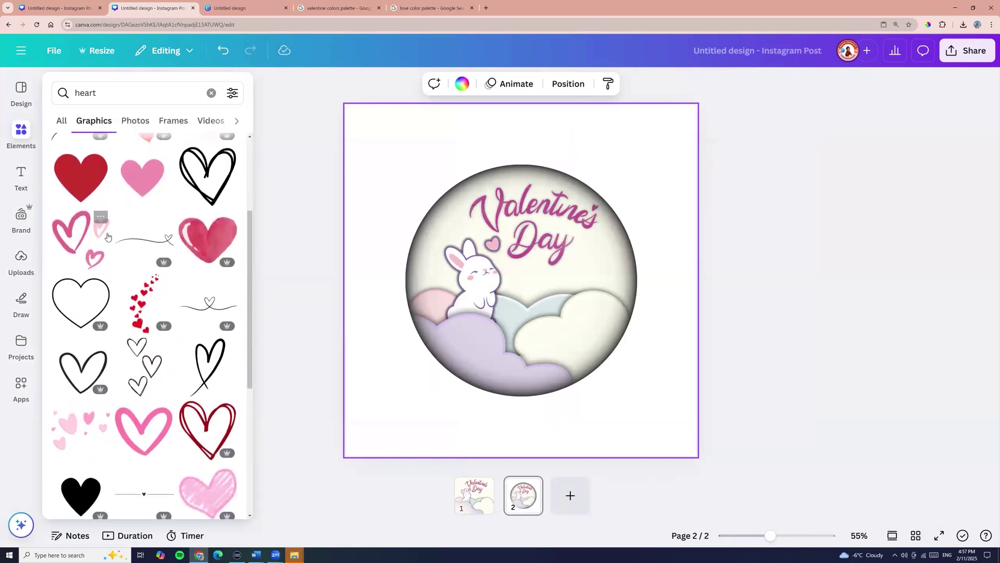
scroll(97, 339, "up", 2)
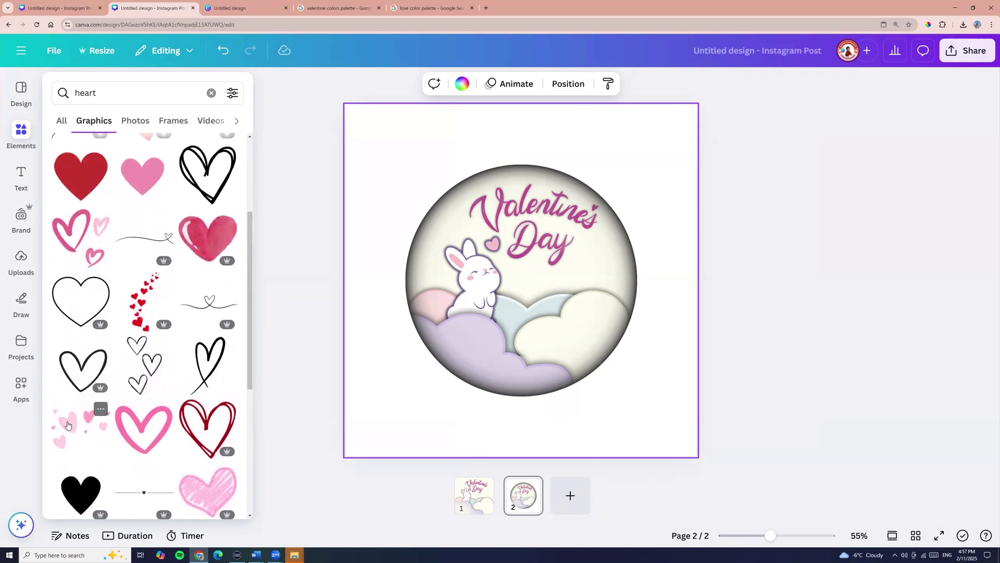
left_click(67, 423)
Step: Shrink the hearts cluster, move it to the page's upper-left corner and tilt it slightly counterclockwise
left_click(652, 205)
left_click_drag(661, 187, 531, 273)
left_click_drag(459, 301, 440, 142)
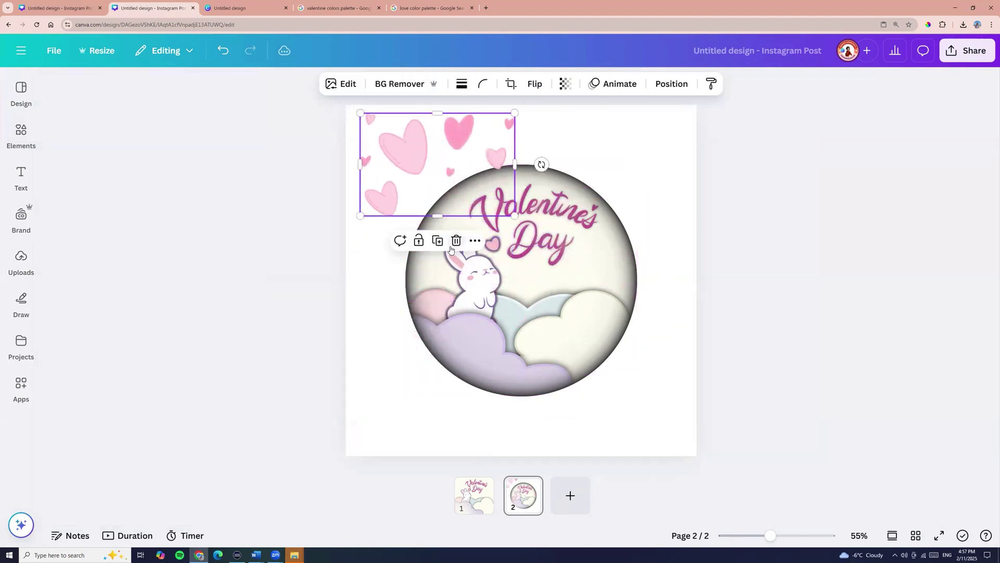
left_click_drag(540, 164, 530, 145)
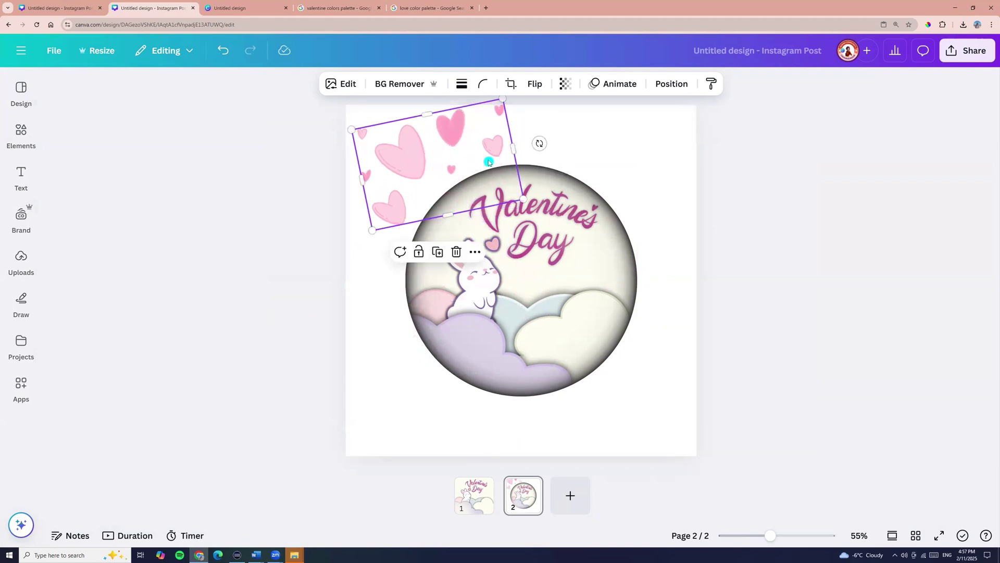
Step: Duplicate the hearts cluster into the page's upper-right and lower-right corners, rotating each copy to follow the circle
key("ctrl+d")
left_click_drag(440, 166, 620, 193)
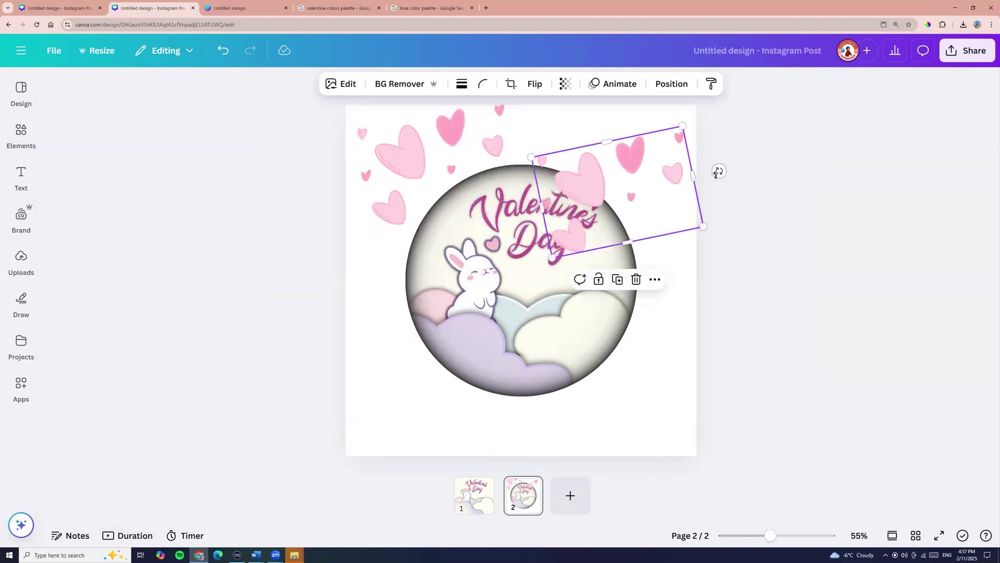
left_click_drag(719, 171, 655, 424)
left_click_drag(713, 388, 681, 412)
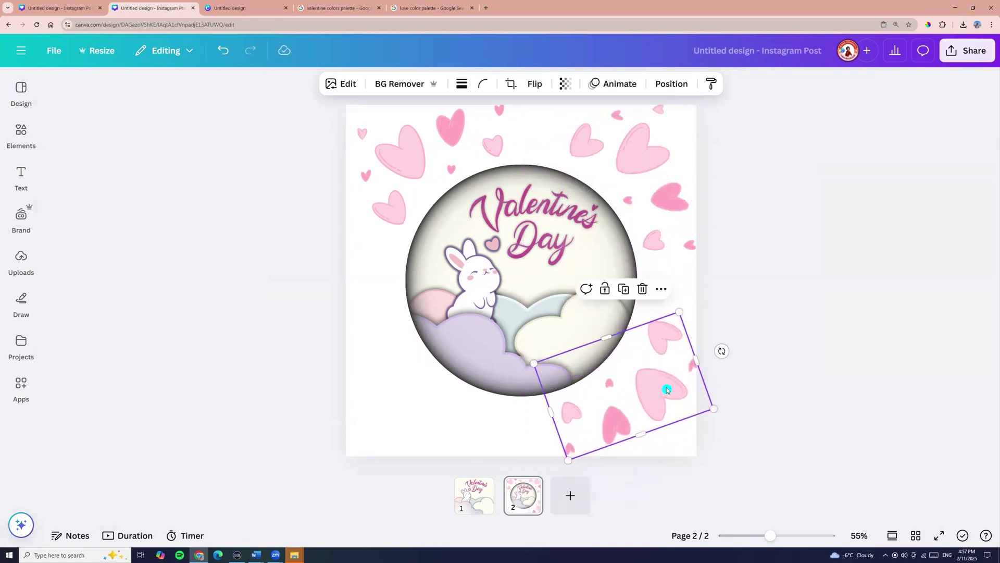
Step: Place another hearts copy in the page's lower-left corner, rotated to follow the circle and slightly overhanging the page edge
left_click_drag(641, 438, 473, 384)
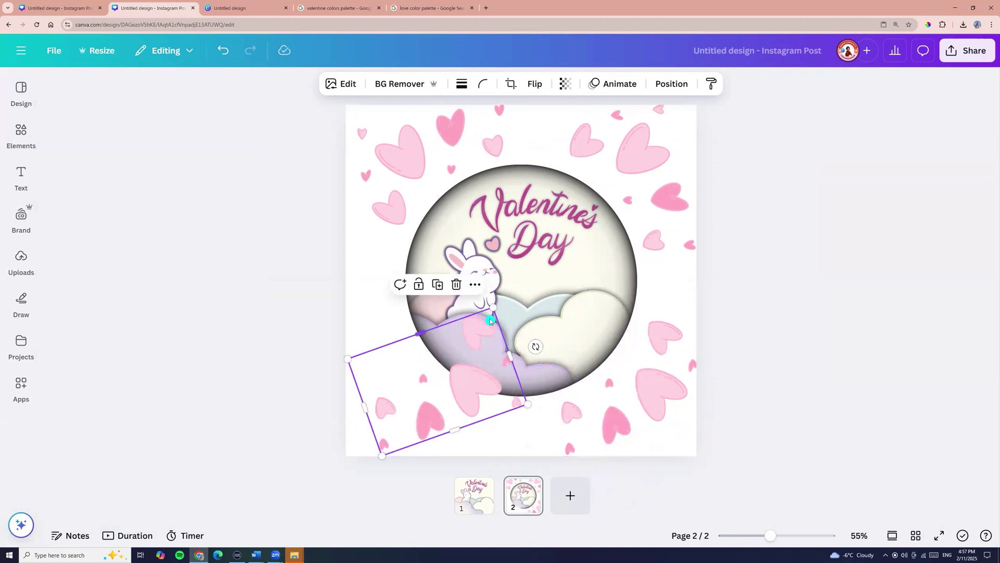
left_click_drag(535, 346, 491, 458)
left_click_drag(442, 419, 425, 419)
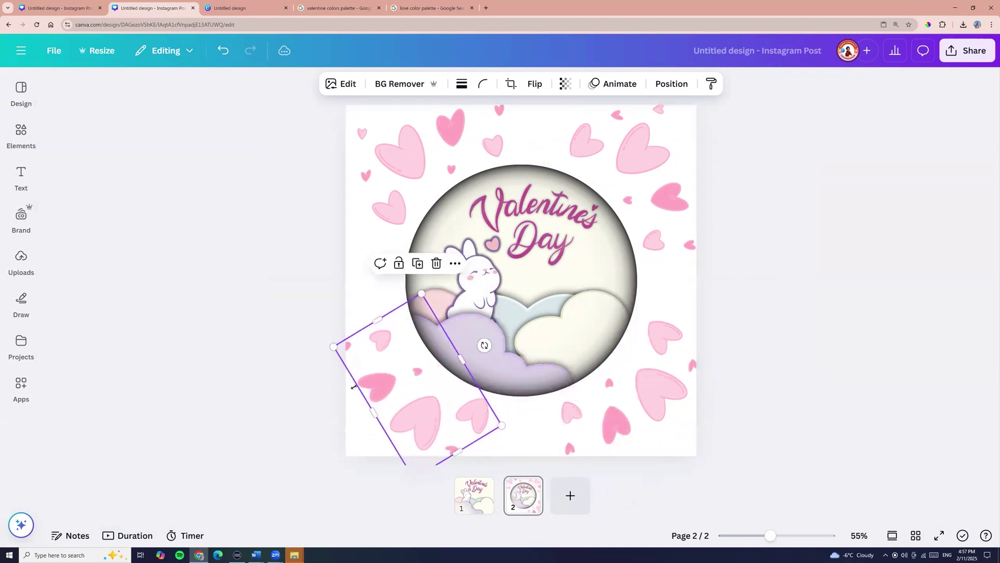
left_click(267, 340)
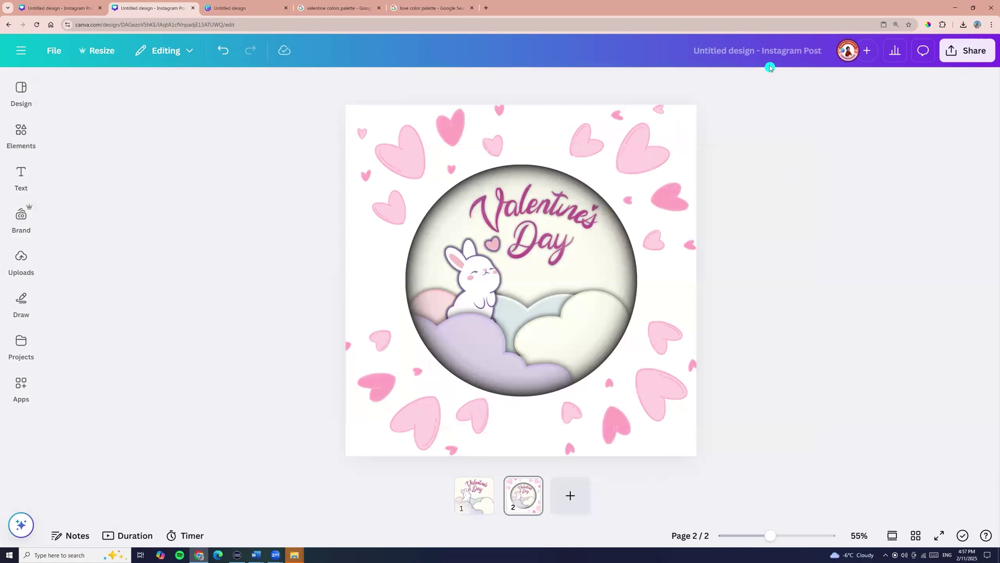
Step: Download only the current page (Page 2) as a PNG at 1,080 × 1,080 px
left_click(967, 50)
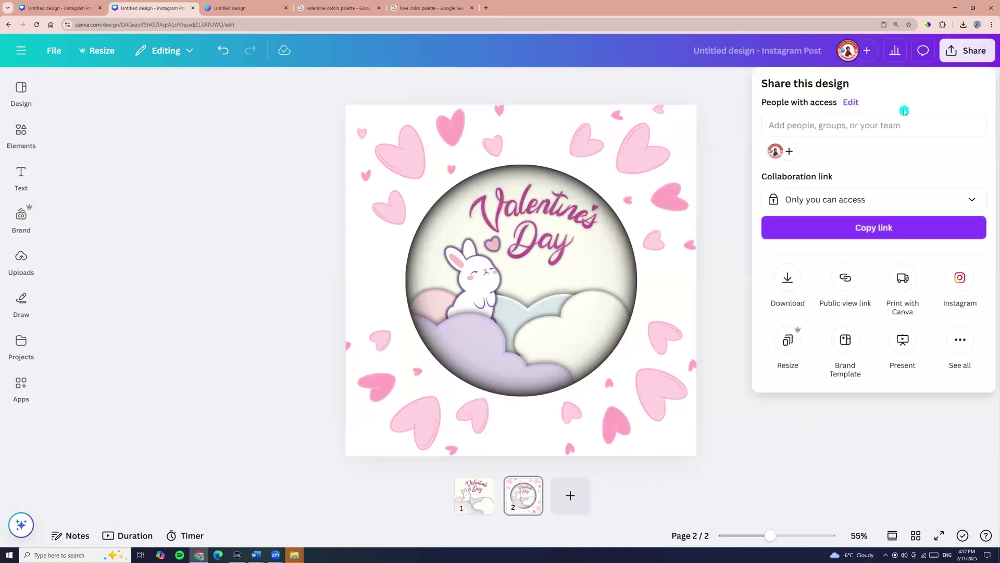
left_click(788, 279)
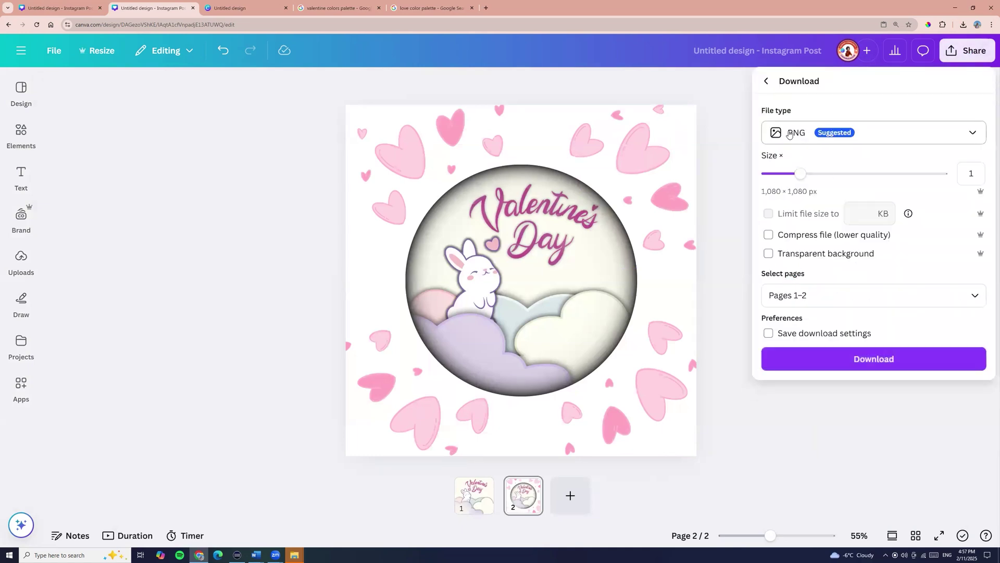
left_click(973, 302)
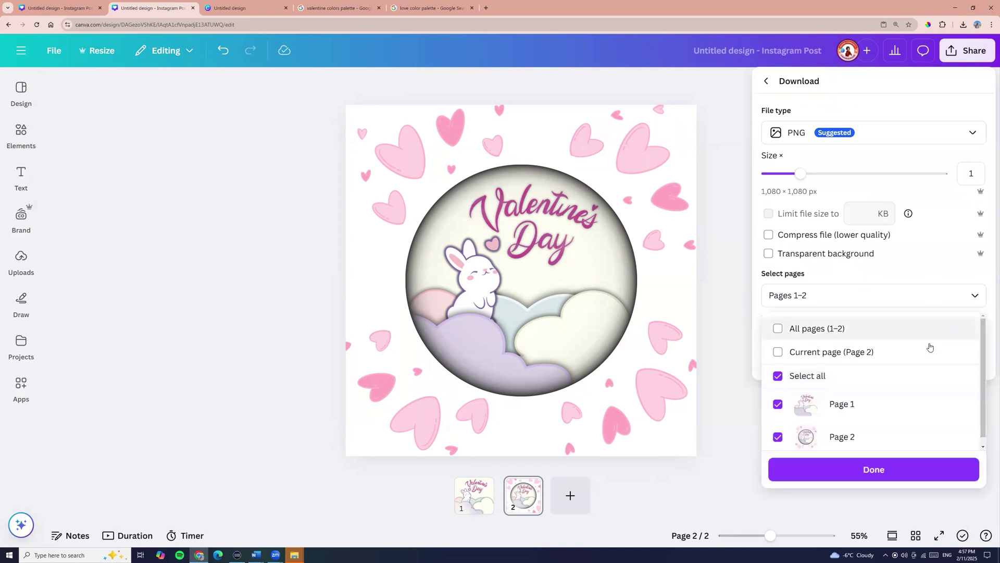
left_click(778, 351)
left_click(869, 471)
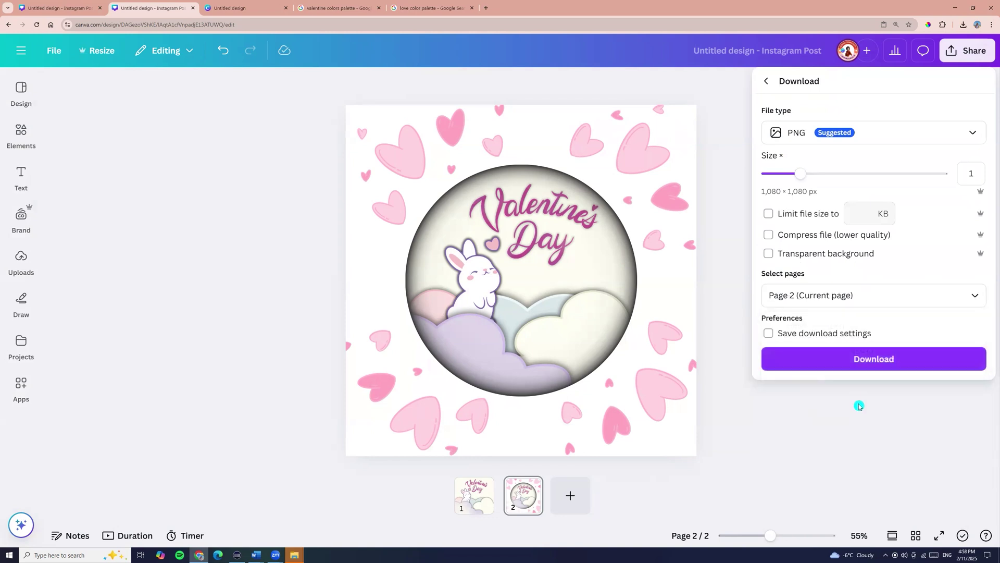
left_click(856, 357)
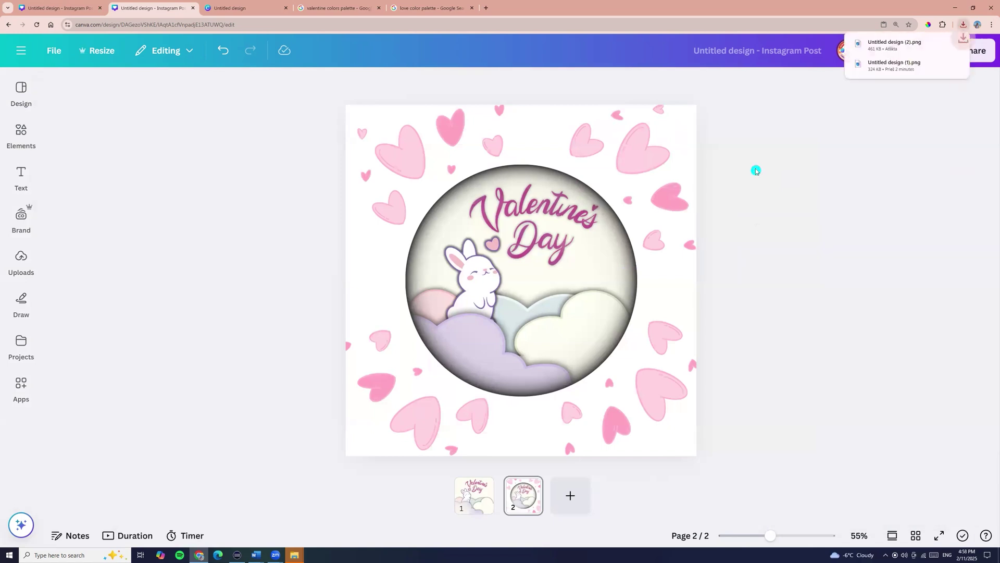
Step: Check the downloaded "Untitled design (2).png" in the Downloads folder, then return to the design
left_click(961, 27)
left_click(963, 31)
left_click(936, 60)
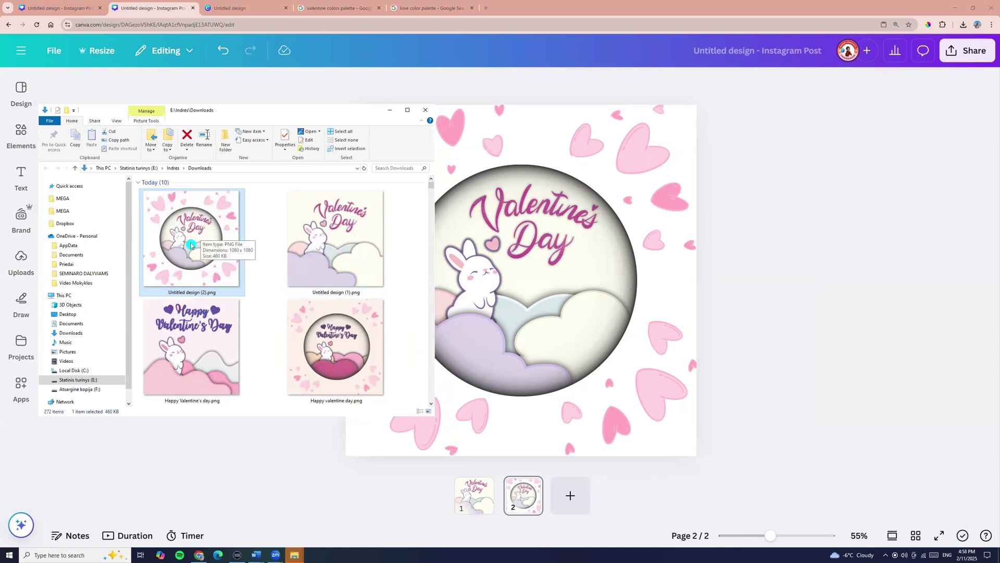
left_click(863, 301)
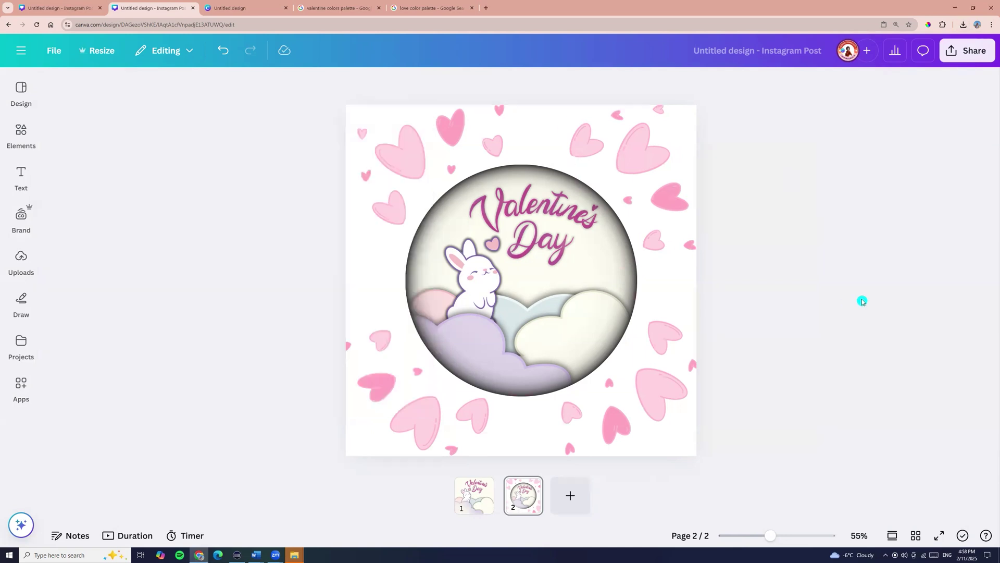